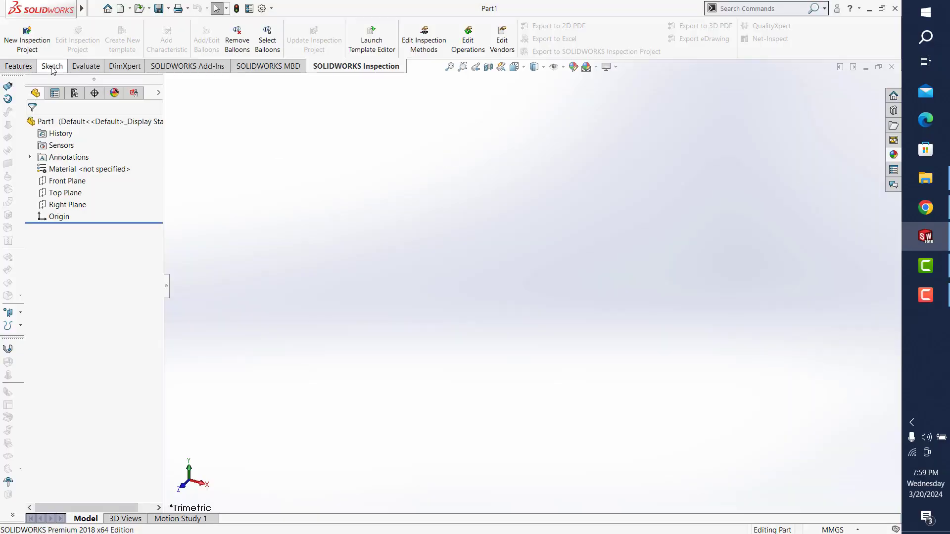
- Start a sketch on the Front Plane with vertical and horizontal centerlines through the origin
left_click(52, 66)
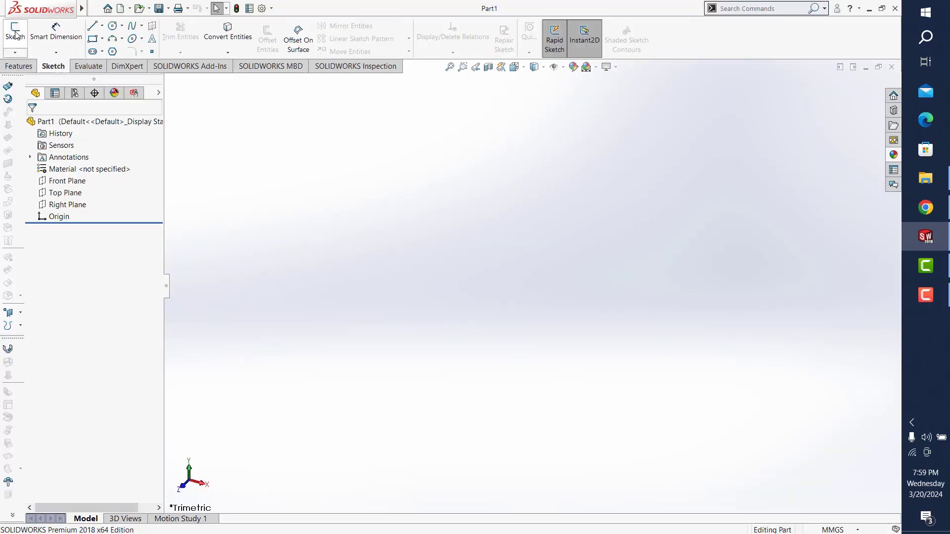
left_click(16, 31)
left_click(600, 282)
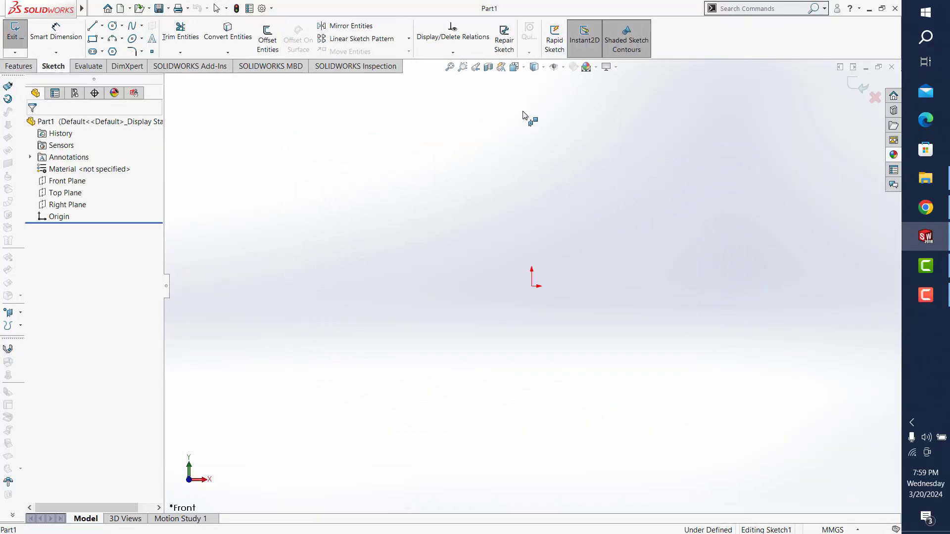
left_click(103, 26)
left_click(119, 51)
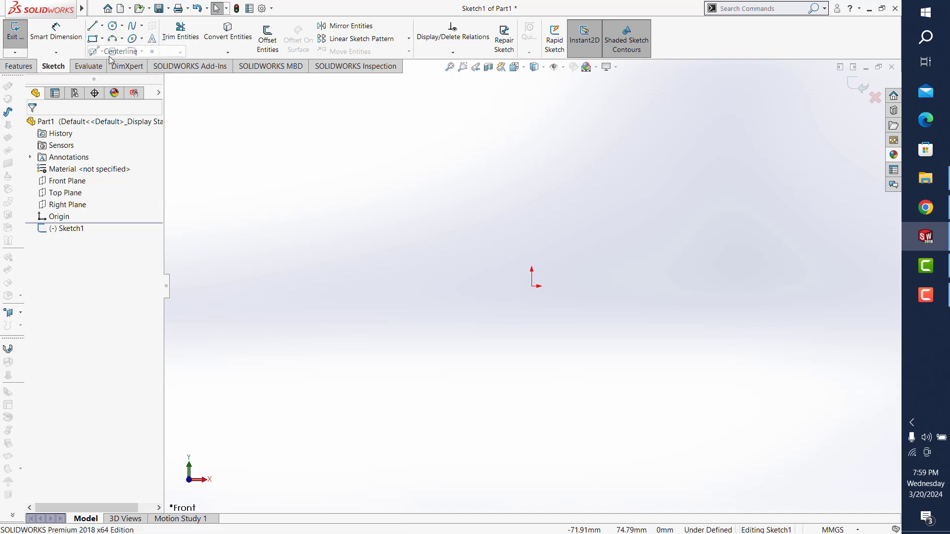
left_click(532, 286)
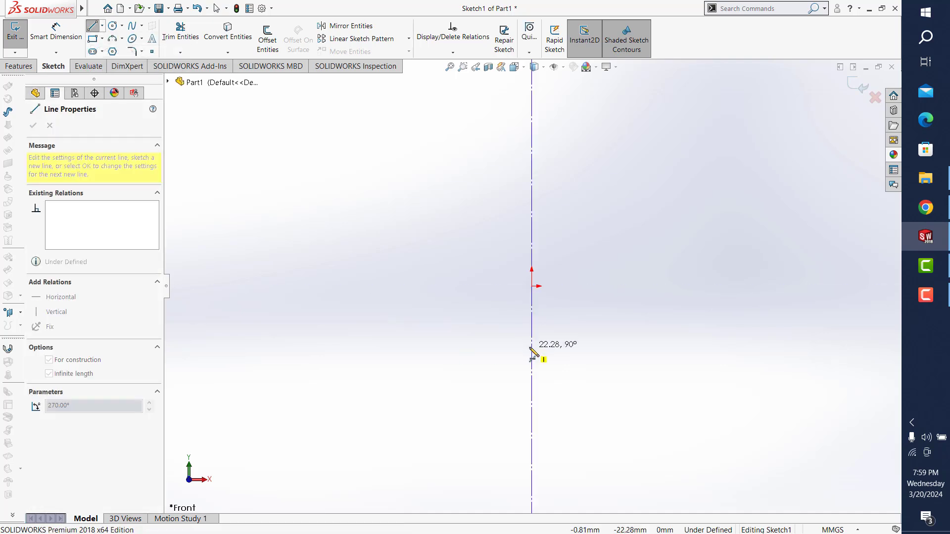
left_click(535, 355)
left_click(532, 286)
left_click(471, 294)
key("Escape")
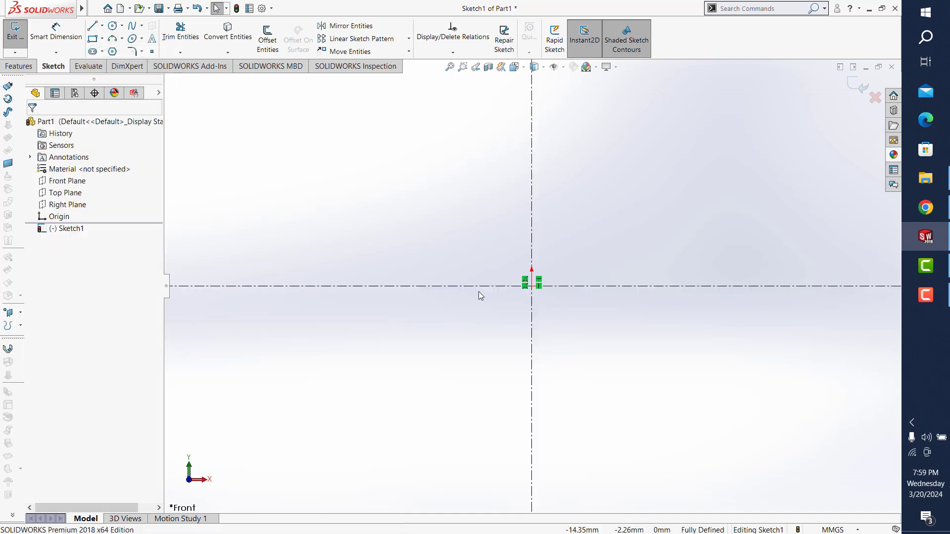
- Draw an S-shaped spline left of the vertical axis, ending on the horizontal centerline
left_click(132, 31)
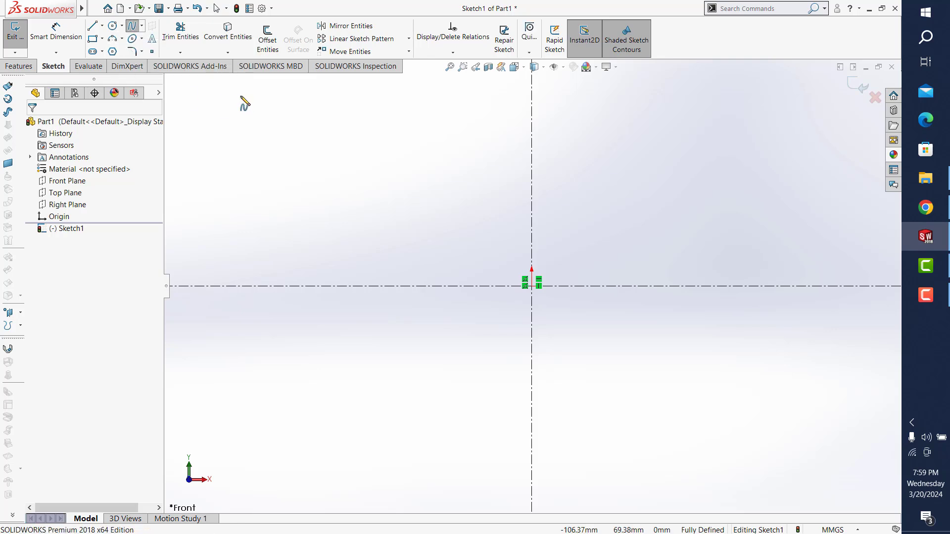
left_click(431, 114)
left_click(452, 155)
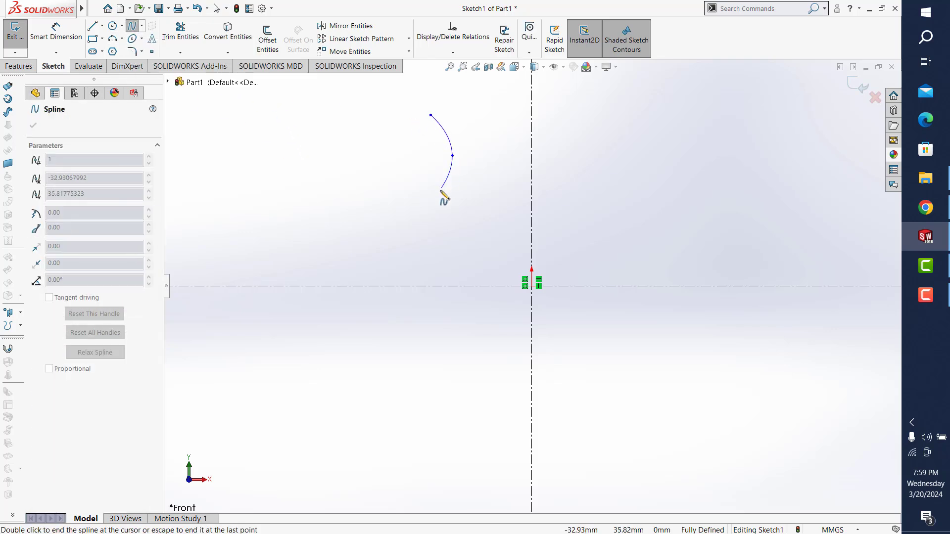
left_click(440, 190)
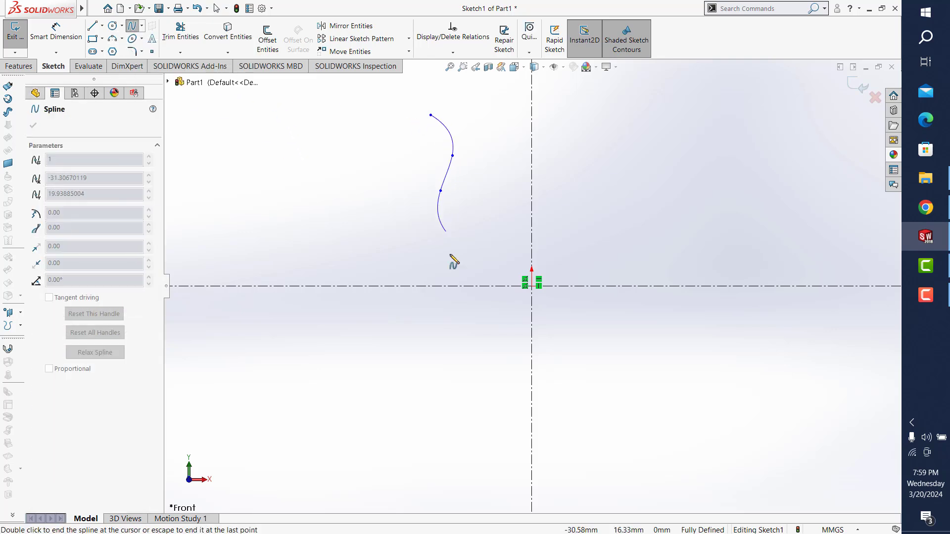
double_click(455, 286)
key("Escape")
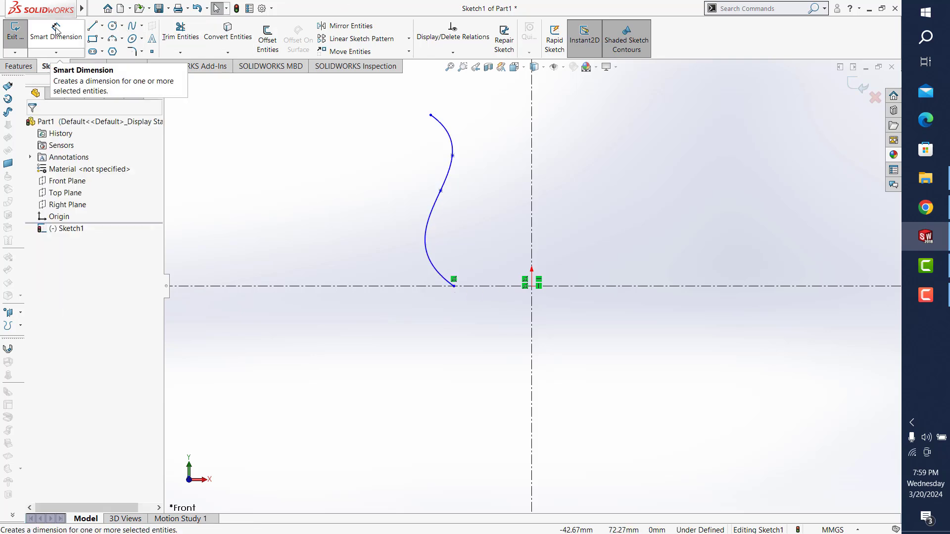
- Dimension the spline's bottom endpoint 30 mm and a middle point 50 mm from the vertical centerline
left_click(56, 30)
left_click(454, 286)
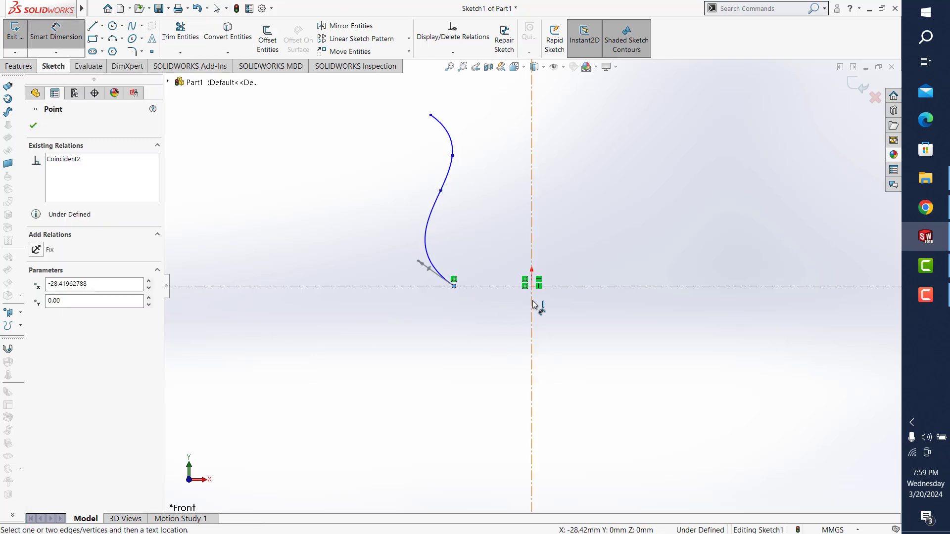
left_click(532, 310)
left_click(499, 340)
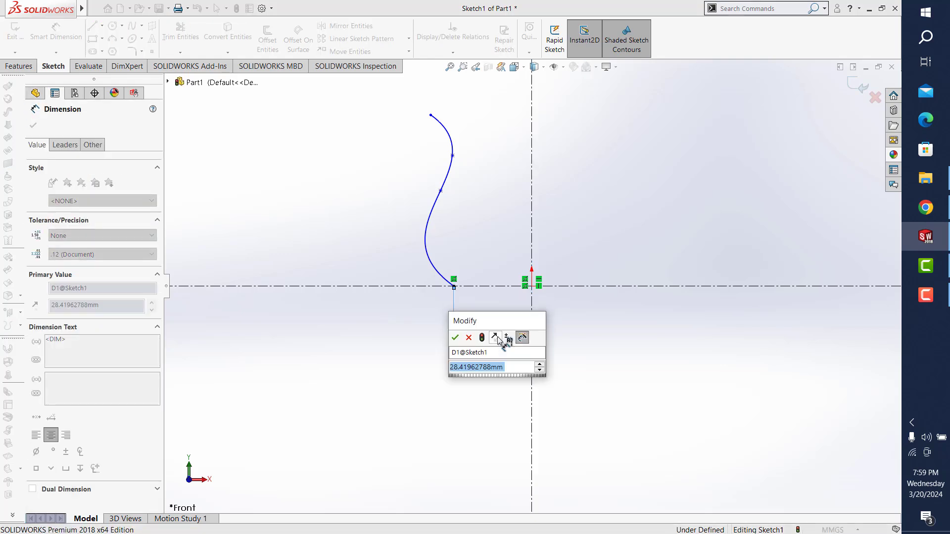
type("30")
key("Return")
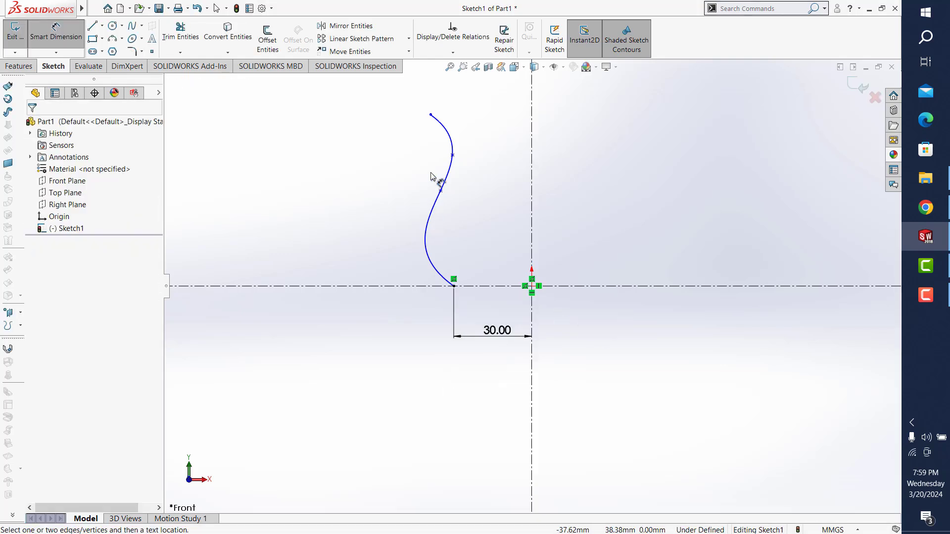
left_click(440, 191)
left_click(533, 208)
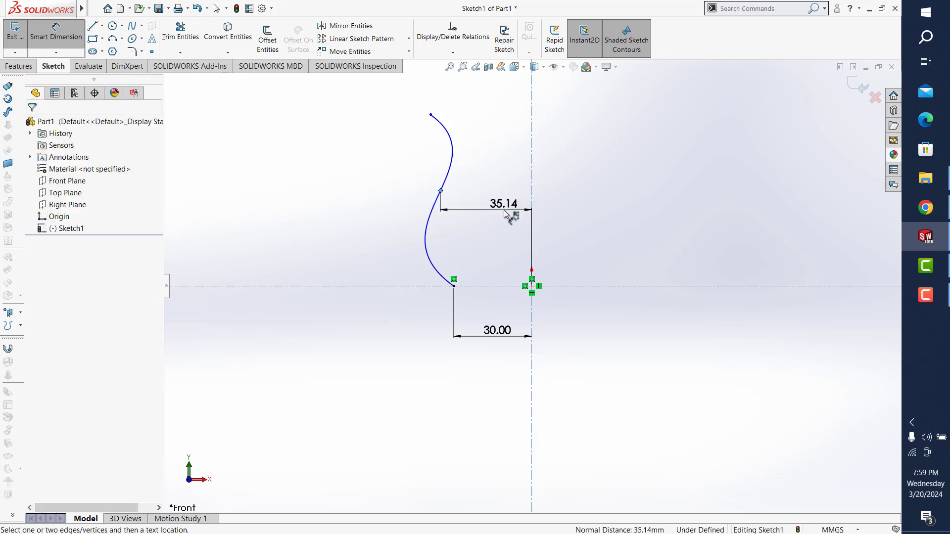
type("50")
key("Return")
key("Escape")
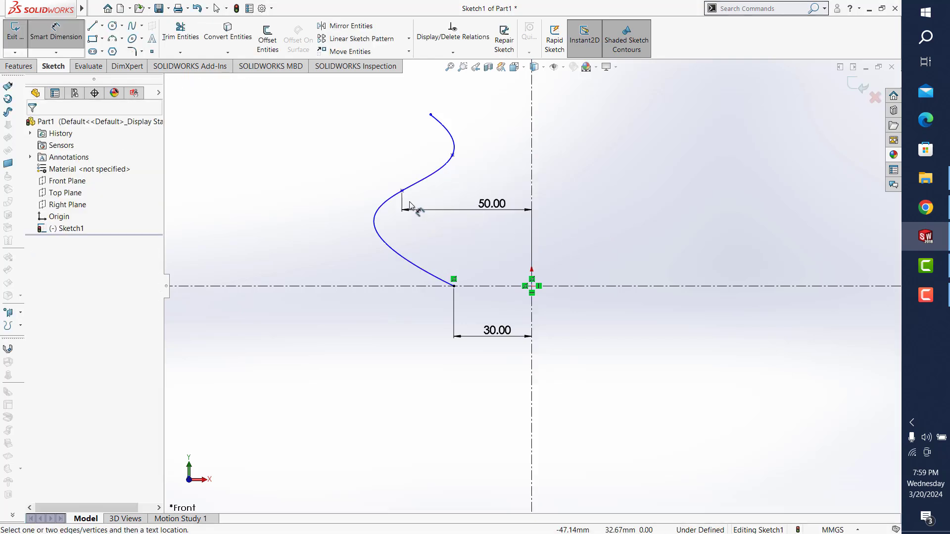
- Set the middle spline point 40 mm above the horizontal centerline
left_click(398, 190)
key("Escape")
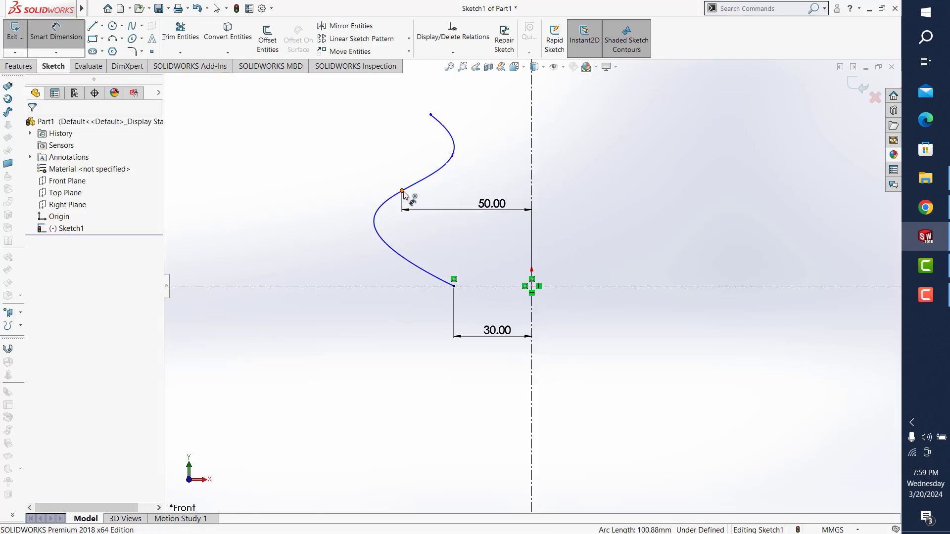
left_click(402, 191)
left_click(375, 286)
left_click(335, 233)
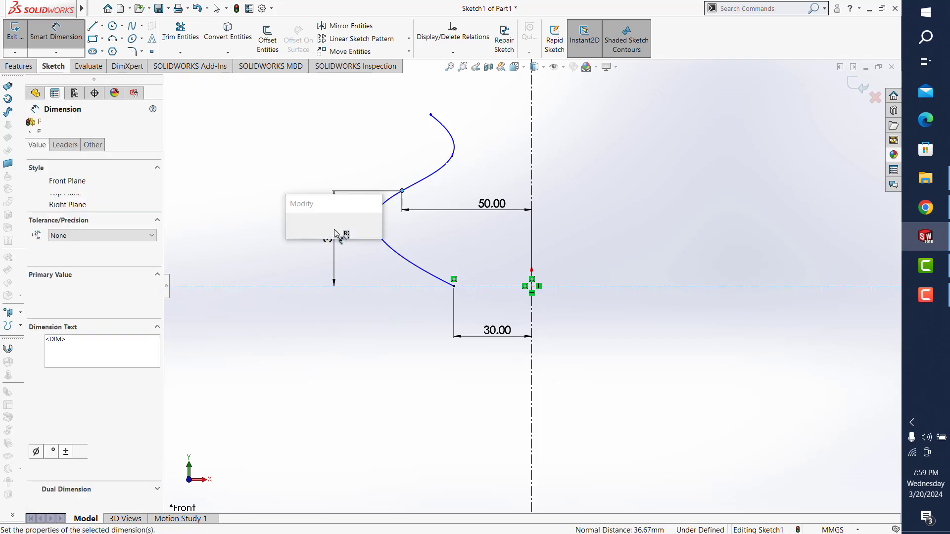
type("40")
key("Return")
key("Escape")
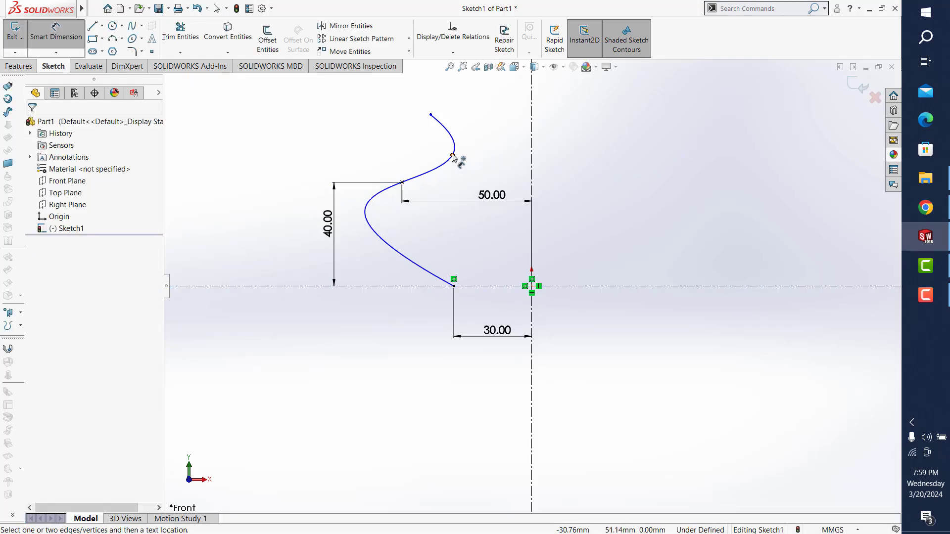
- Place the upper spline point 40 mm from the vertical axis and 80 mm high
left_click(453, 156)
left_click(532, 133)
key("Return")
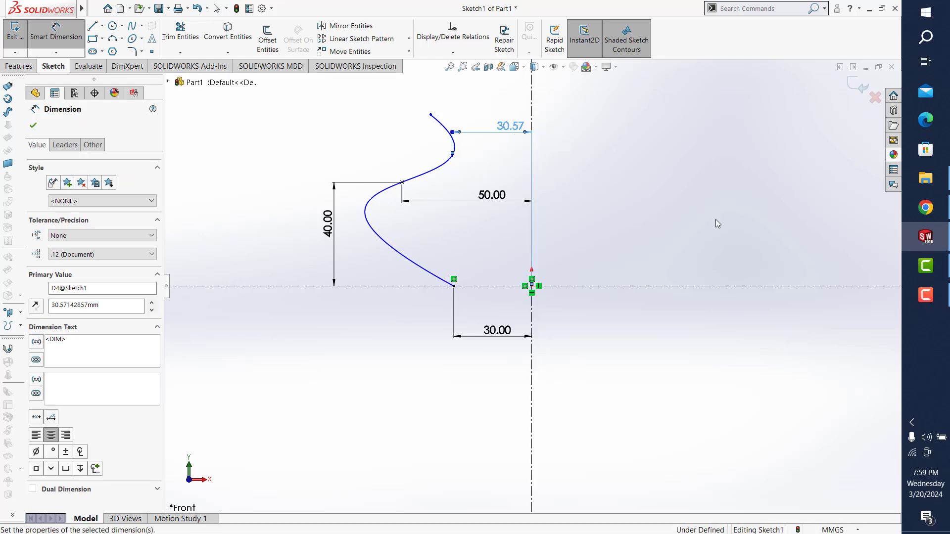
type("40")
key("Return")
key("Escape")
left_click(429, 156)
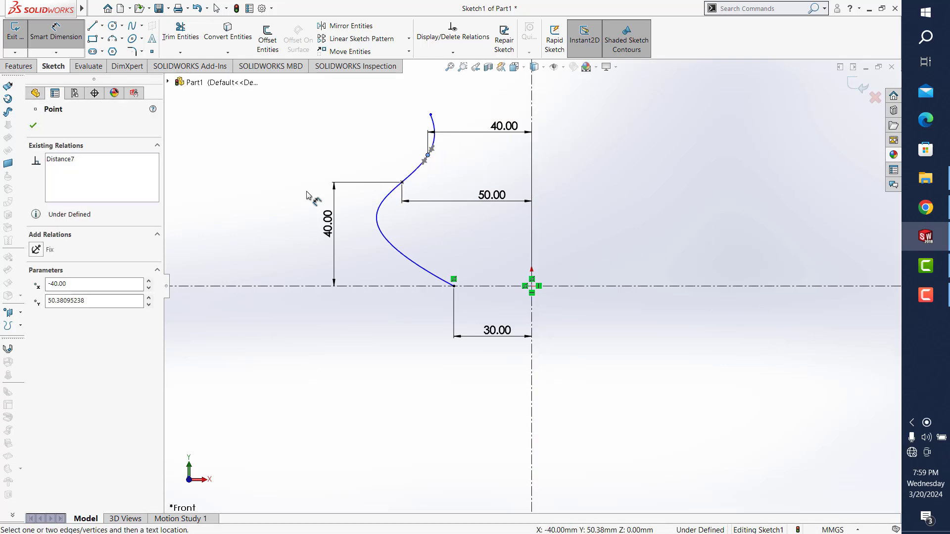
left_click(267, 286)
left_click(255, 197)
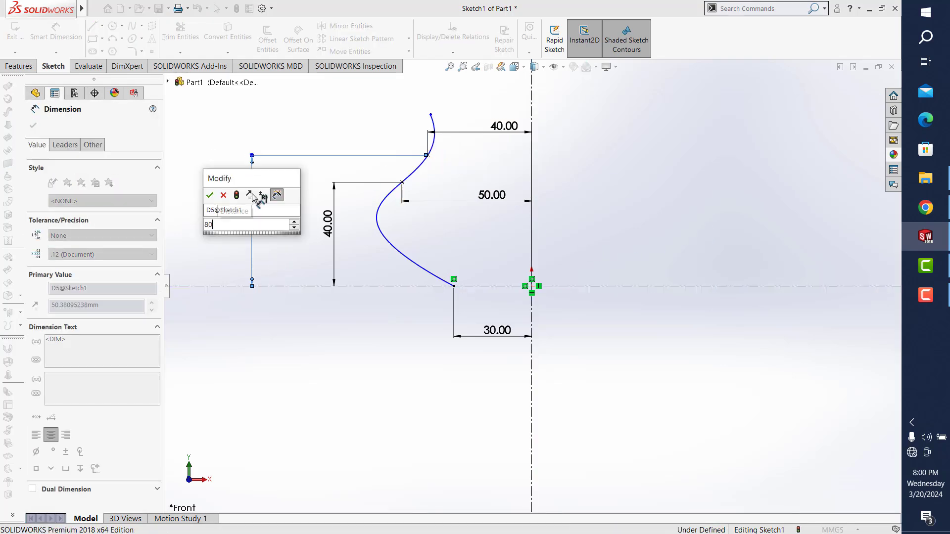
type("80")
key("Return")
key("Escape")
key("f")
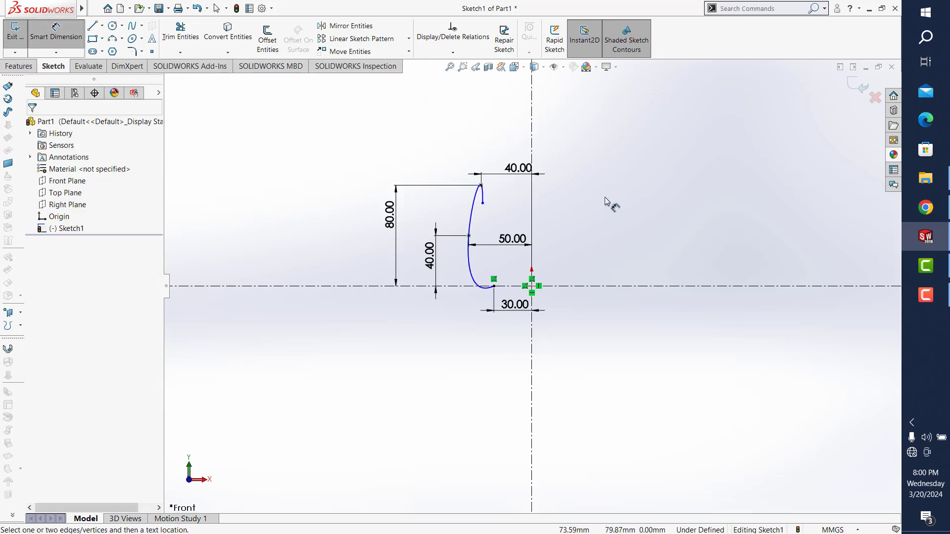
- Dimension the spline's top endpoint 60 mm from the axis and 110 mm high
left_click(483, 203)
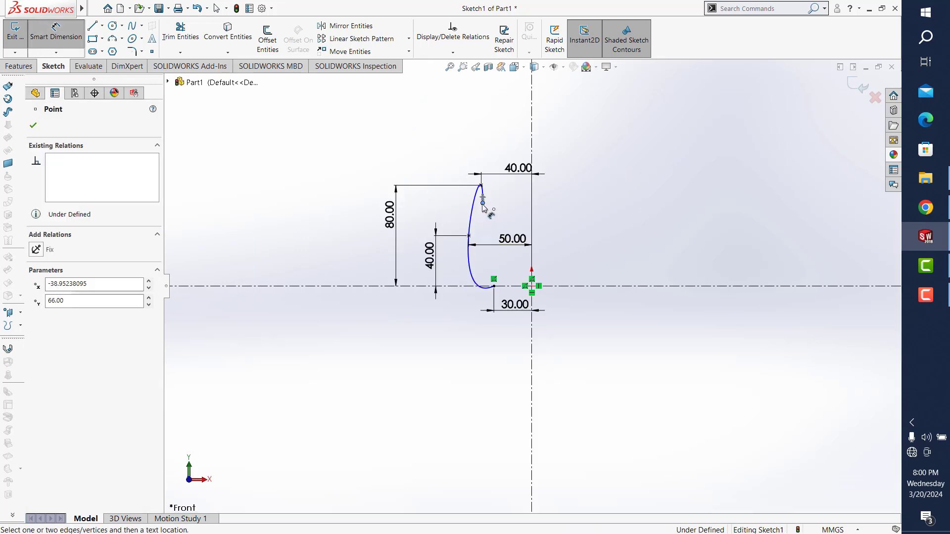
left_click(532, 212)
left_click(526, 133)
type("60")
key("Return")
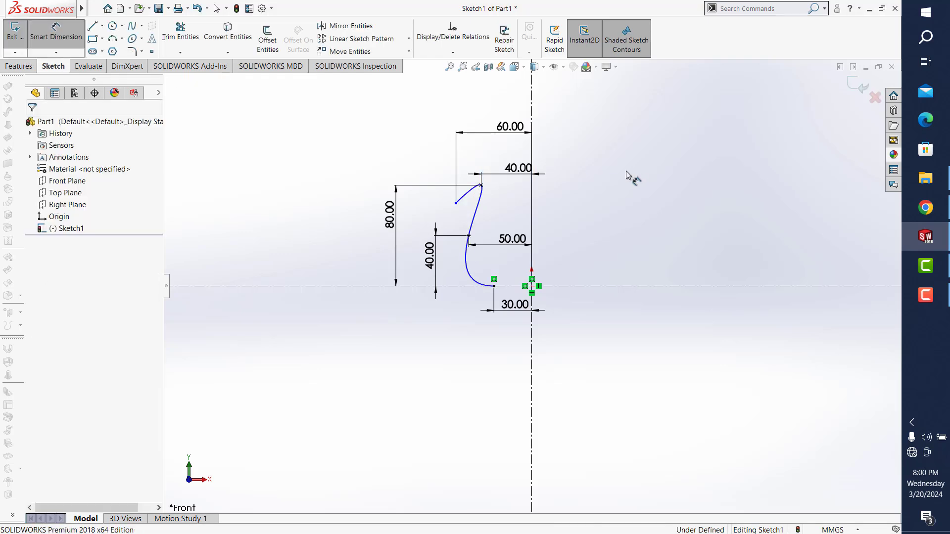
left_click(456, 203)
left_click(381, 286)
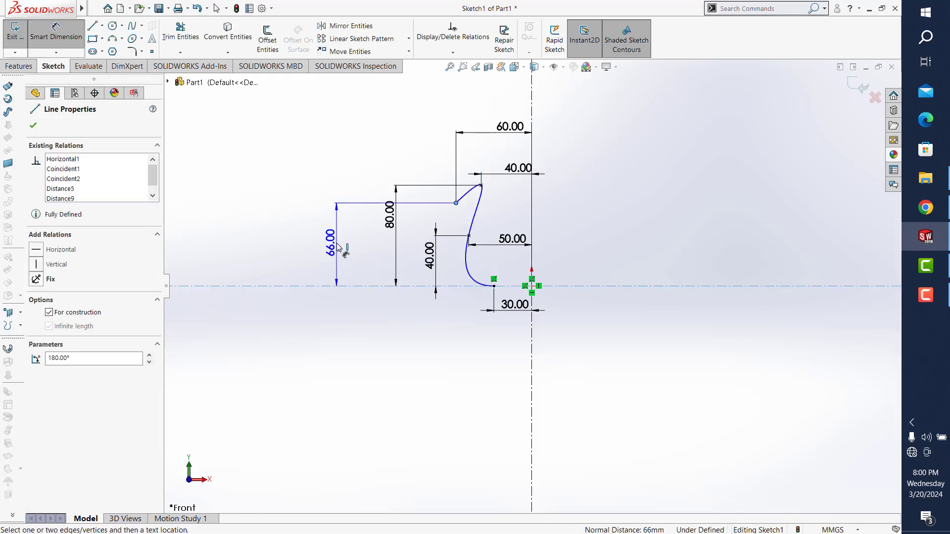
left_click(362, 236)
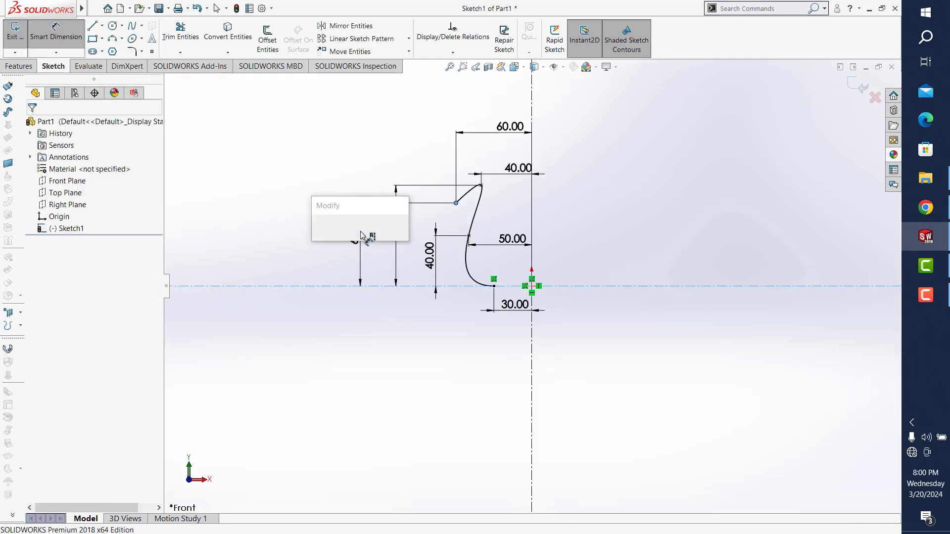
type("110")
key("Return")
left_click(614, 210)
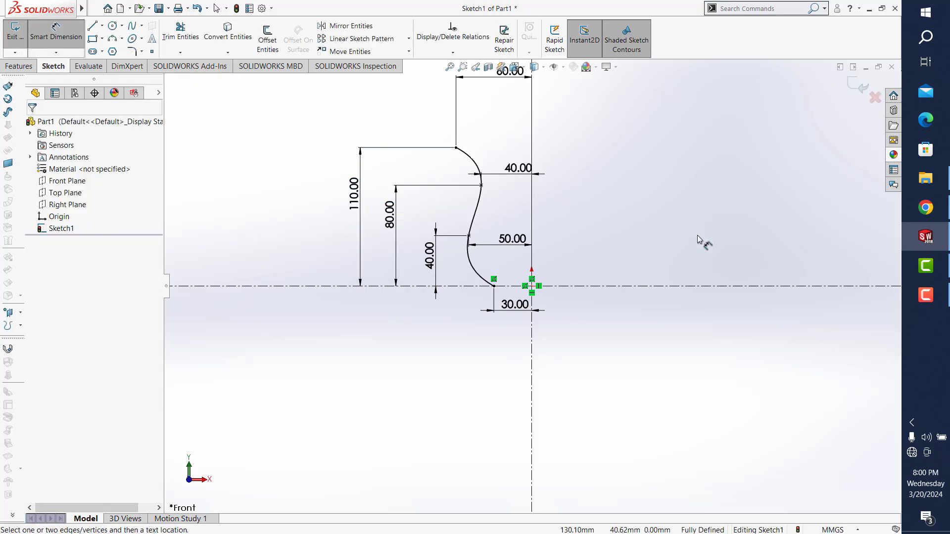
- Mirror the spline across the vertical centerline and close Sketch1
left_click(347, 26)
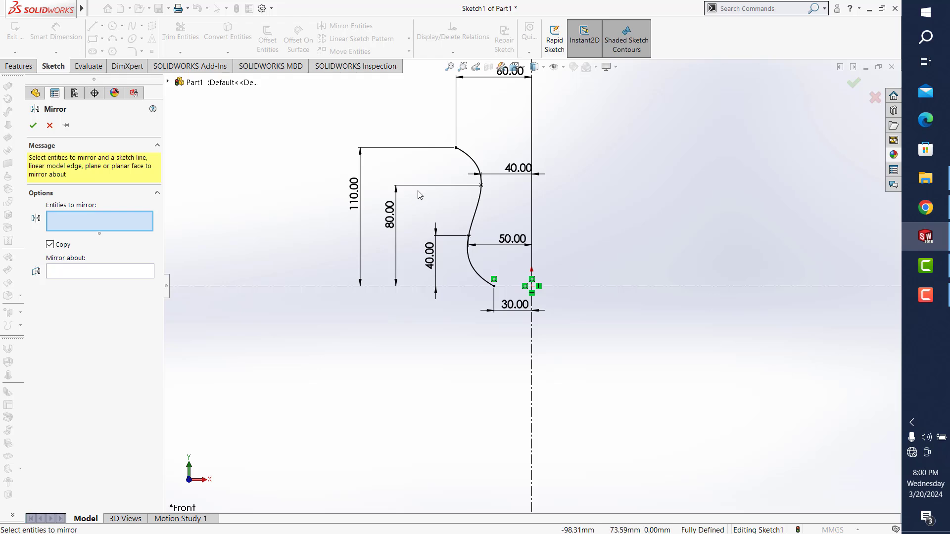
left_click(475, 165)
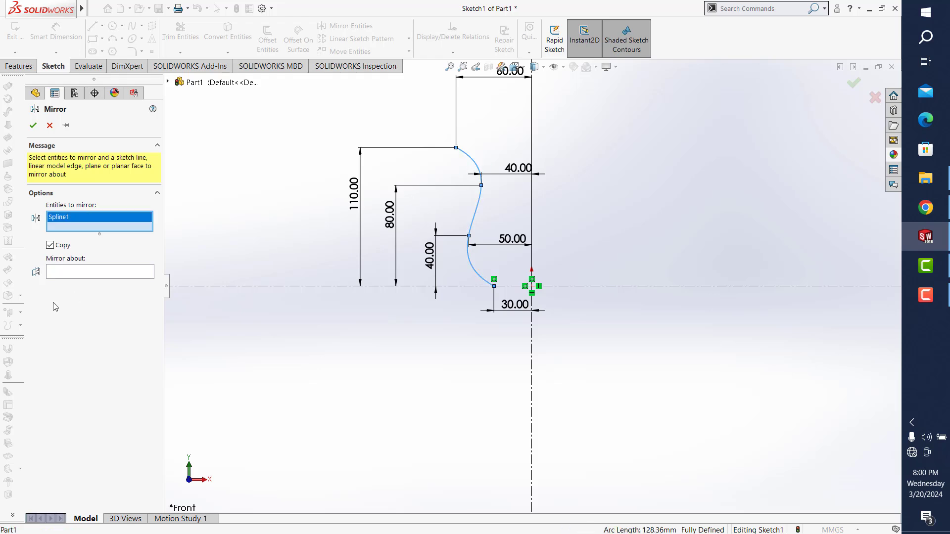
left_click(532, 379)
left_click(33, 127)
left_click(853, 83)
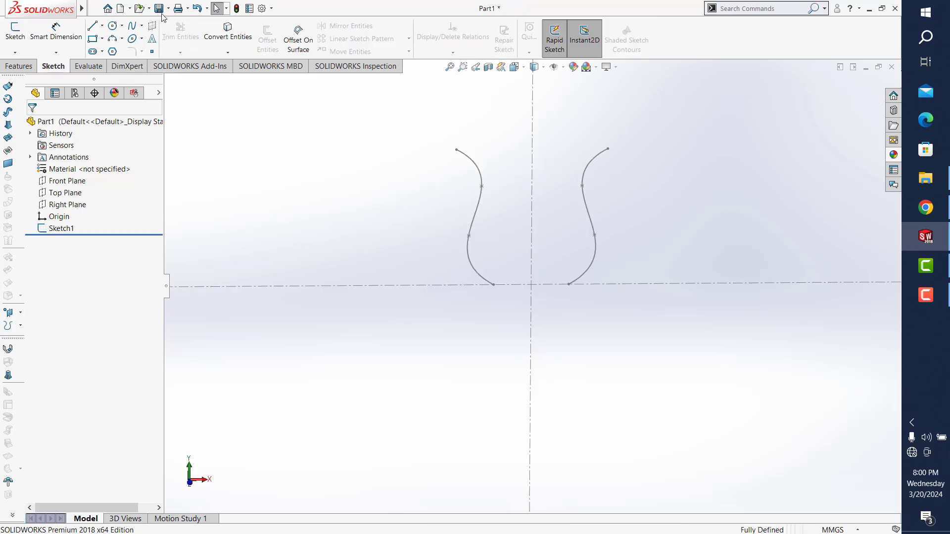
- Save the part as Part1, replacing the existing file
key("ctrl+s")
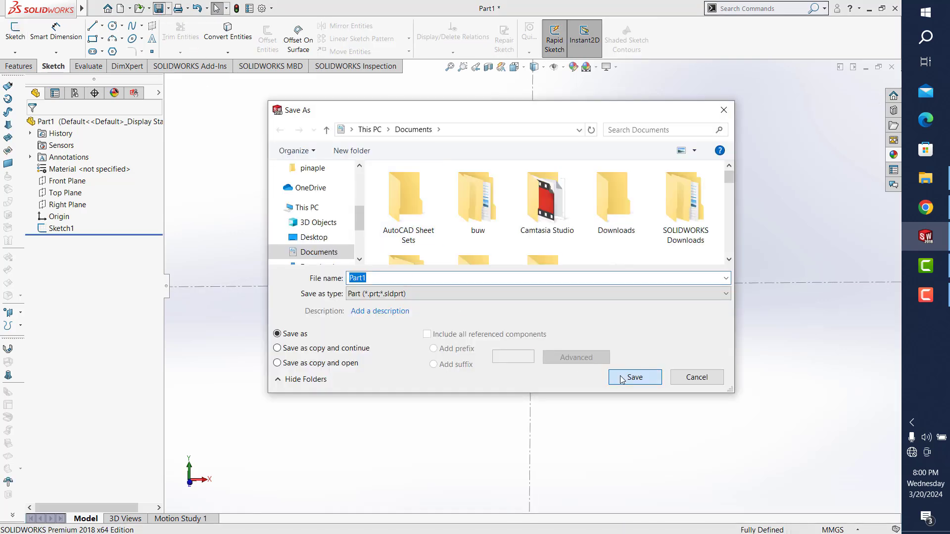
left_click(634, 377)
left_click(480, 275)
left_click(15, 31)
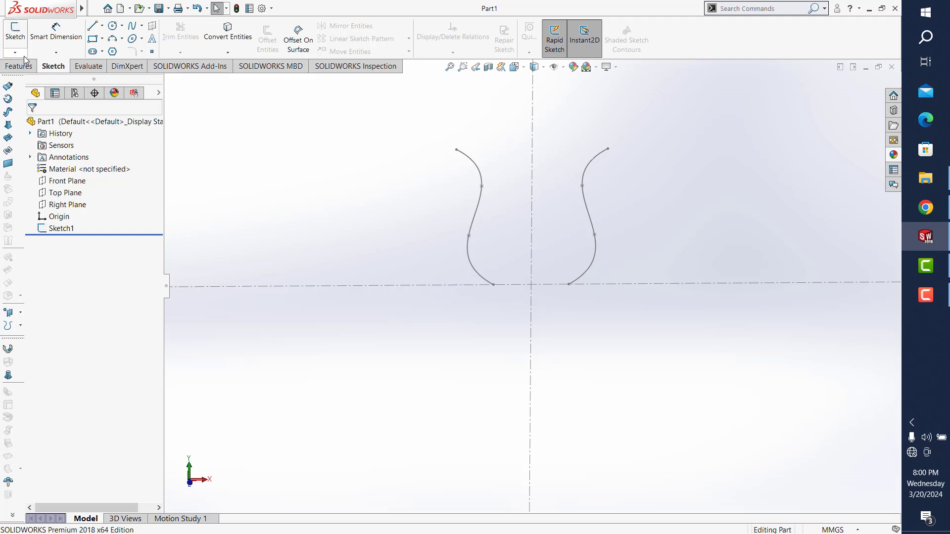
- Sketch a 30 mm radius circle centred at the origin on the Top Plane, then exit
left_click(169, 82)
left_click(225, 153)
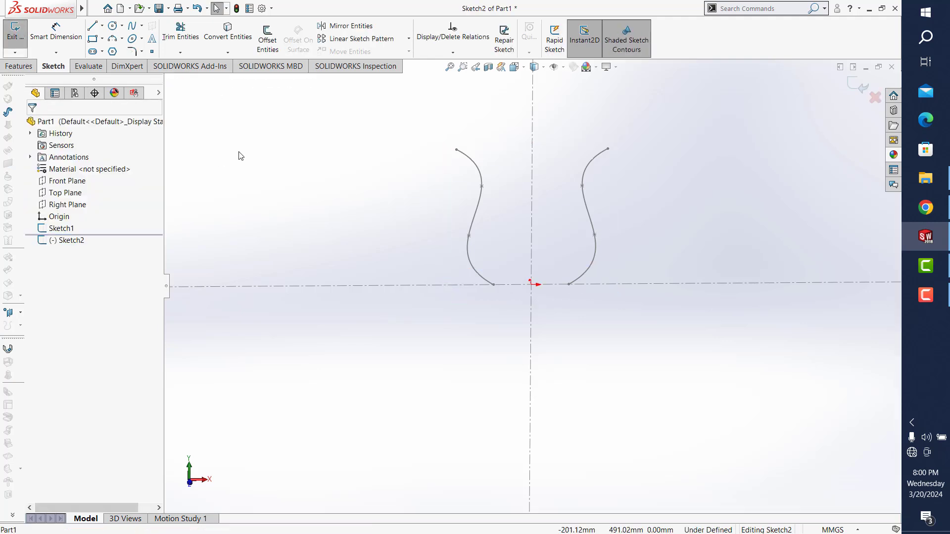
left_click(113, 27)
left_click(530, 282)
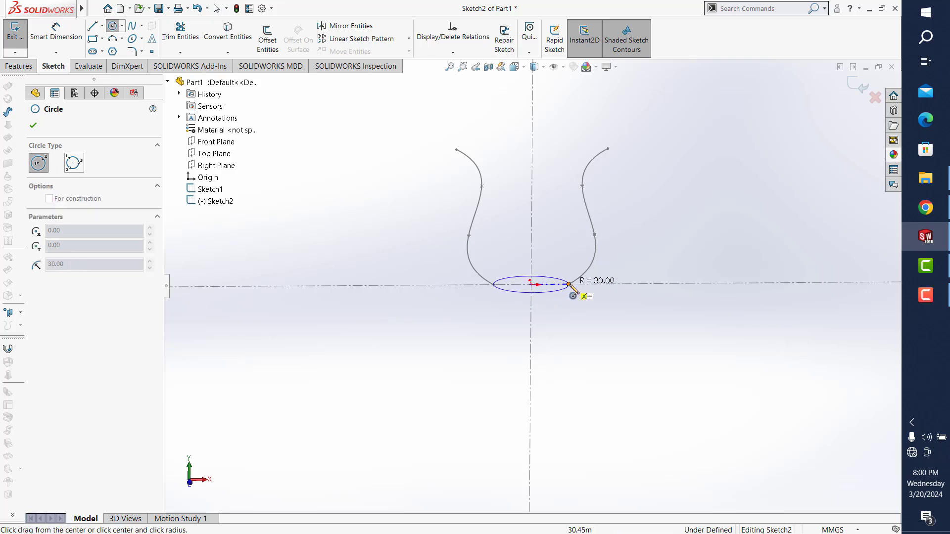
left_click(571, 285)
key("Escape")
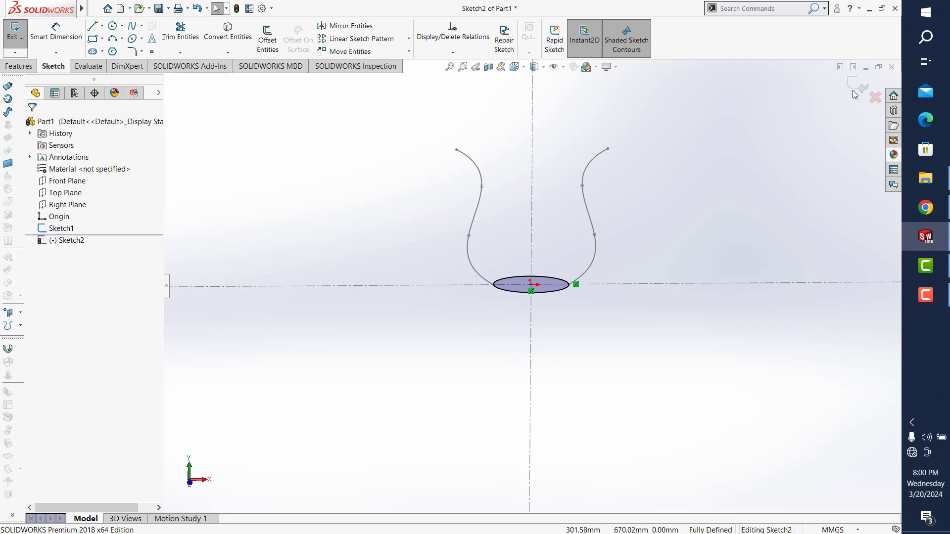
left_click(854, 94)
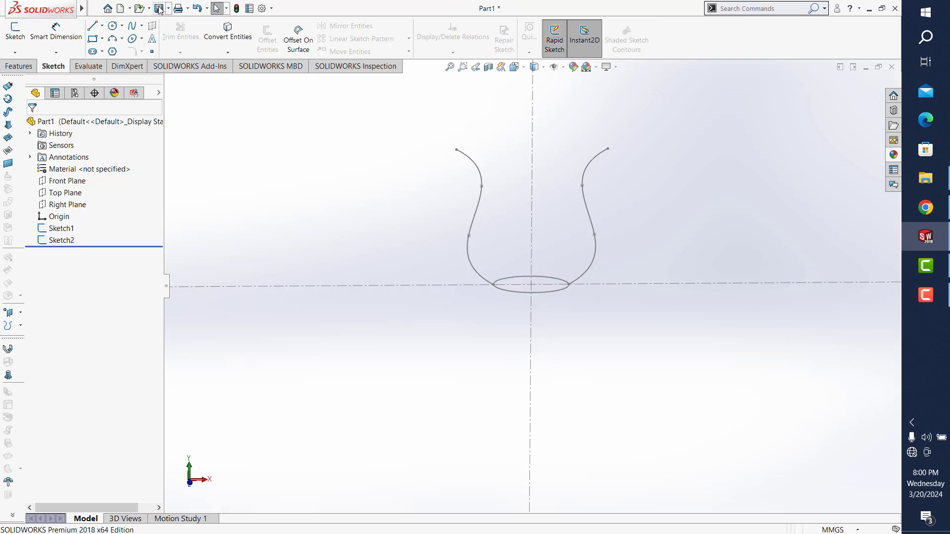
- Create Plane1 parallel to the Top Plane through a profile point 40 mm up
left_click(15, 69)
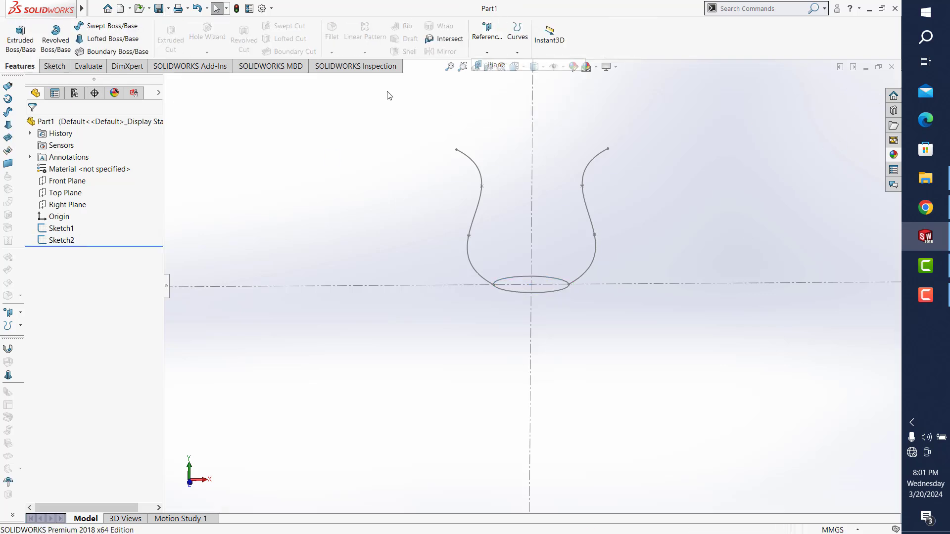
left_click(168, 81)
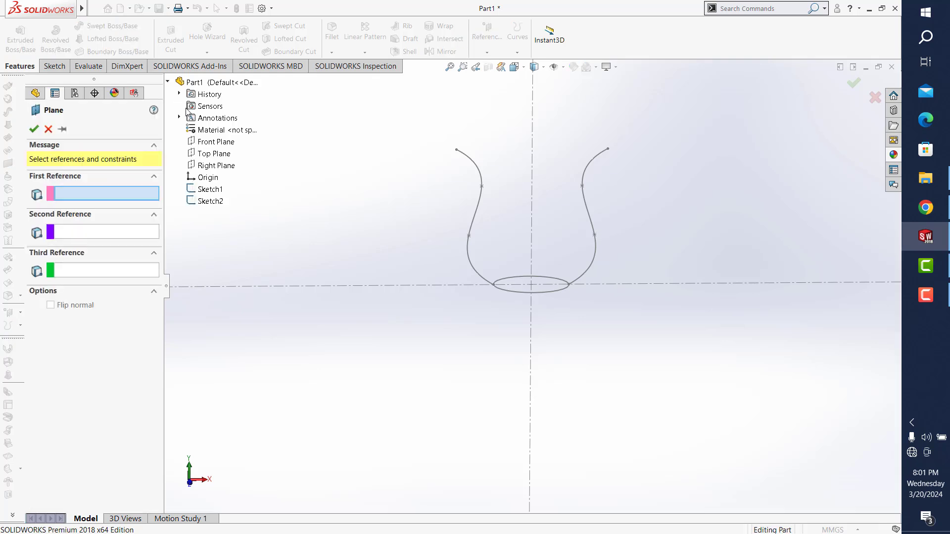
left_click(214, 154)
left_click(595, 236)
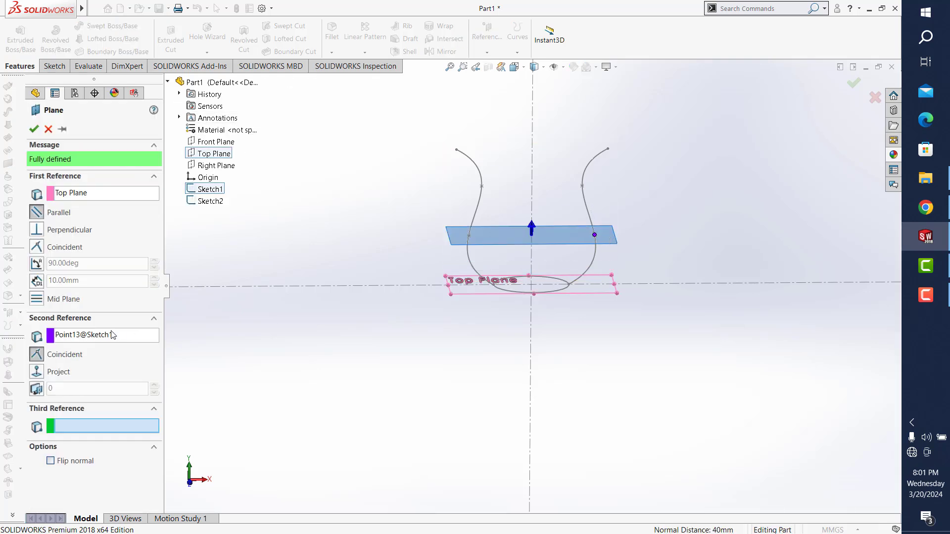
left_click(33, 129)
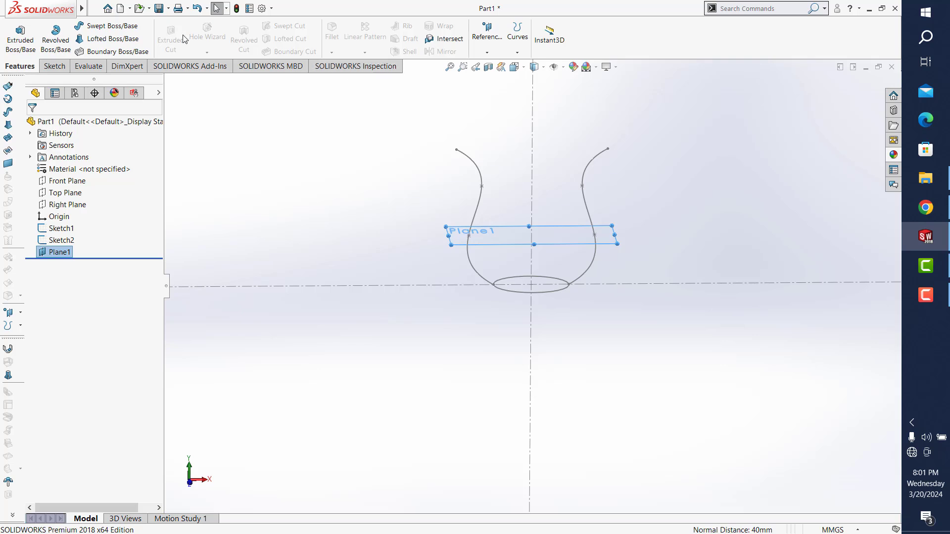
- Sketch a 50 mm radius circle centred on the axis on Plane1
left_click(59, 69)
left_click(16, 32)
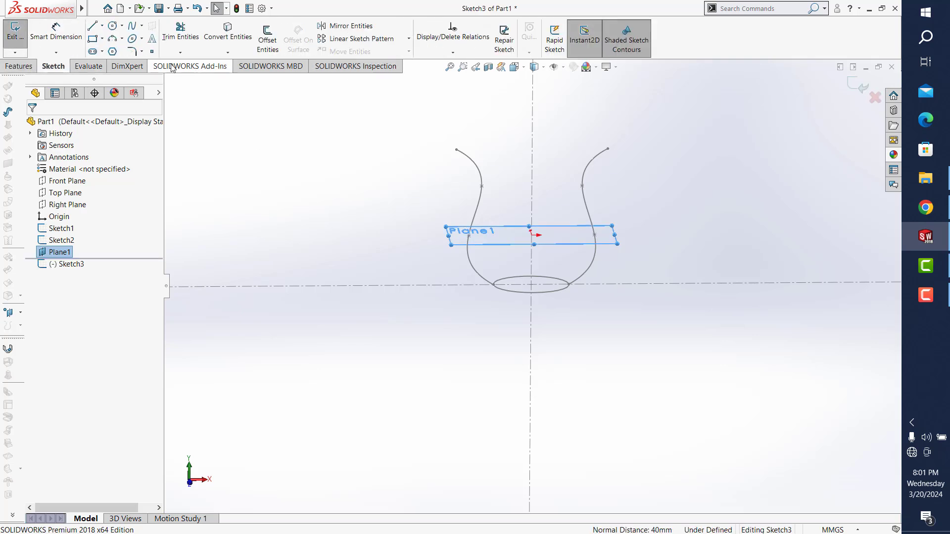
left_click(113, 29)
left_click(531, 235)
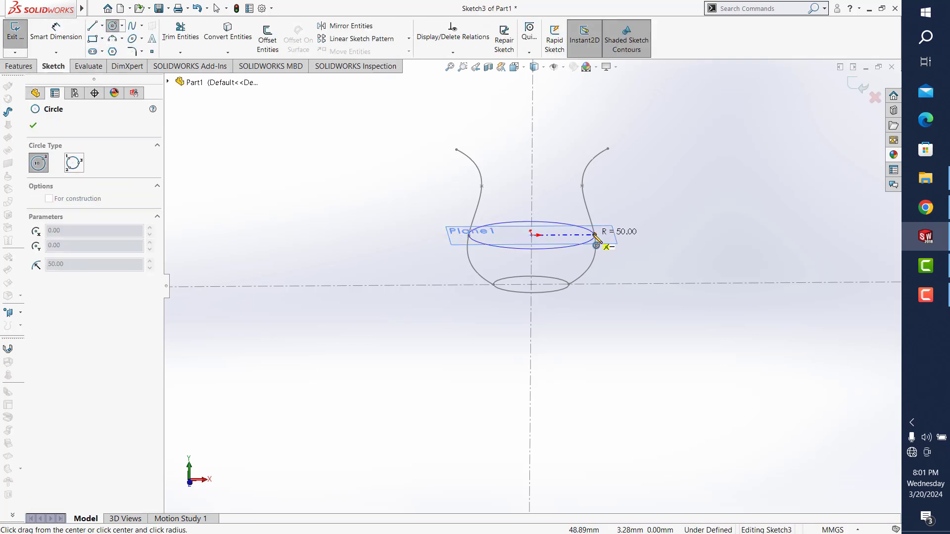
left_click(596, 237)
key("Escape")
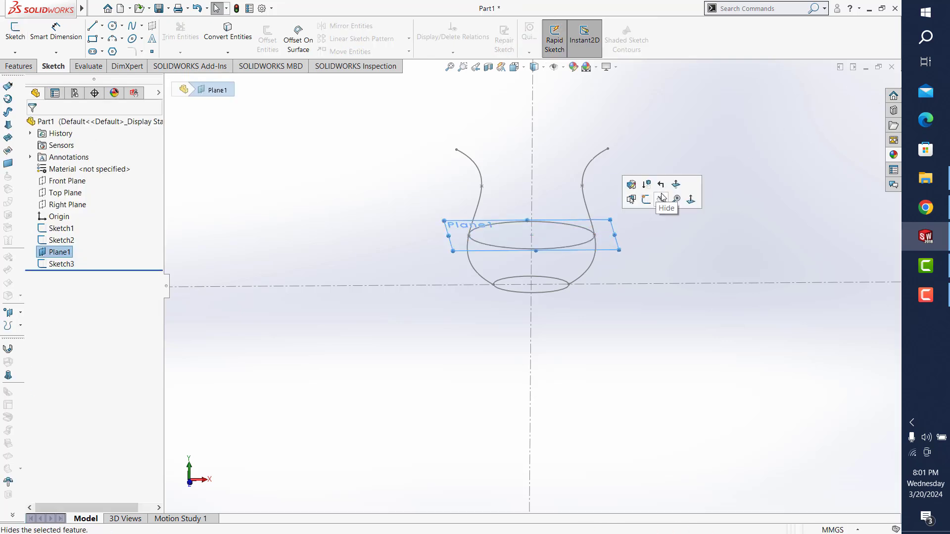
- Create Plane2 from the Top Plane through the profile point at 80 mm height
left_click(20, 66)
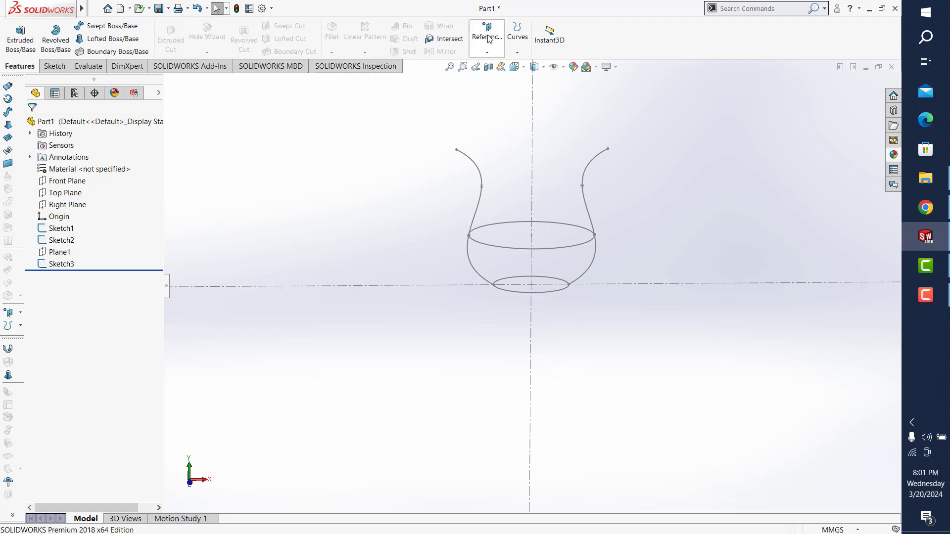
left_click(487, 35)
left_click(494, 64)
left_click(168, 82)
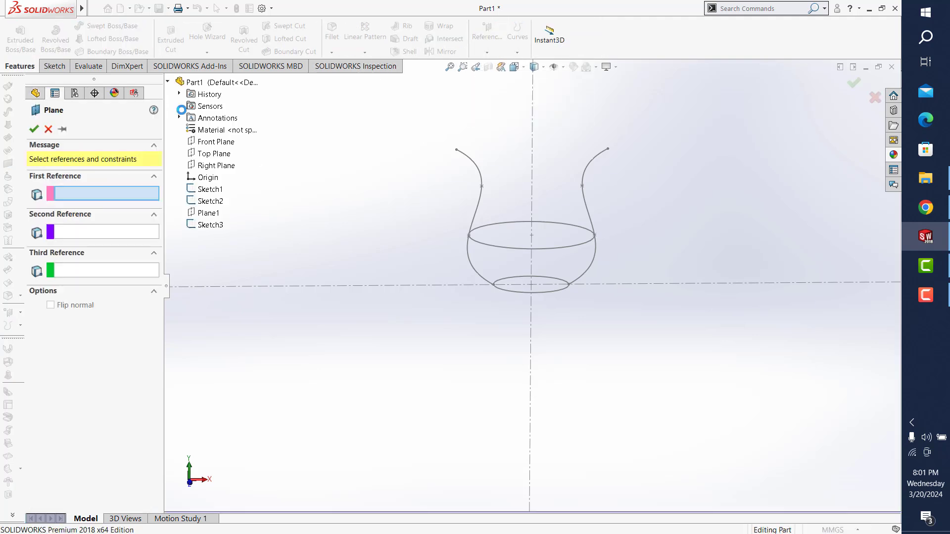
left_click(213, 154)
left_click(481, 187)
left_click(33, 129)
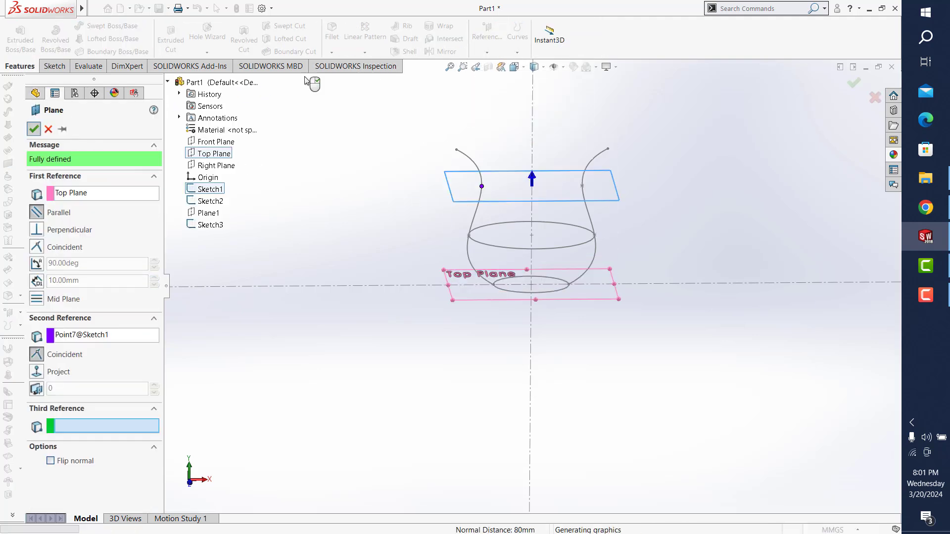
- Sketch a circle of about 40 mm radius centred on the axis on Plane2
left_click(54, 66)
left_click(17, 37)
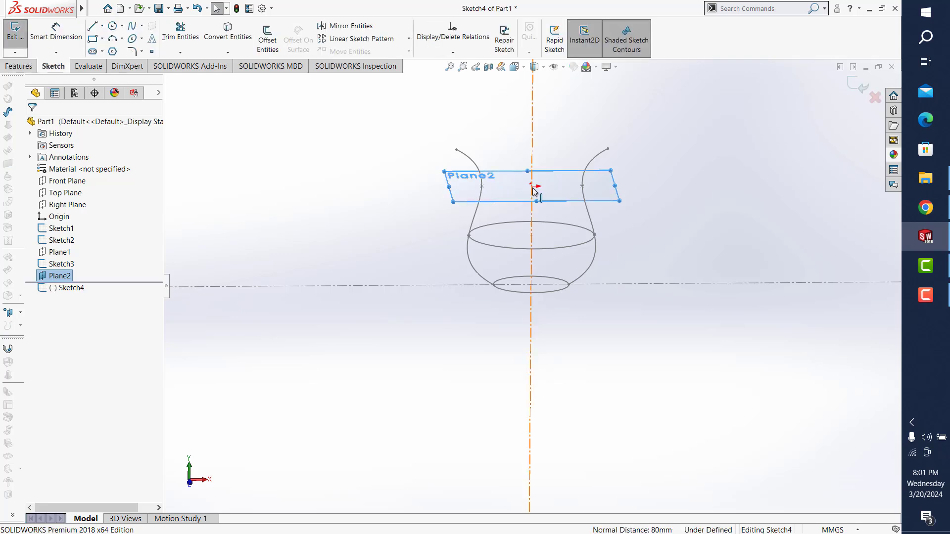
left_click(117, 29)
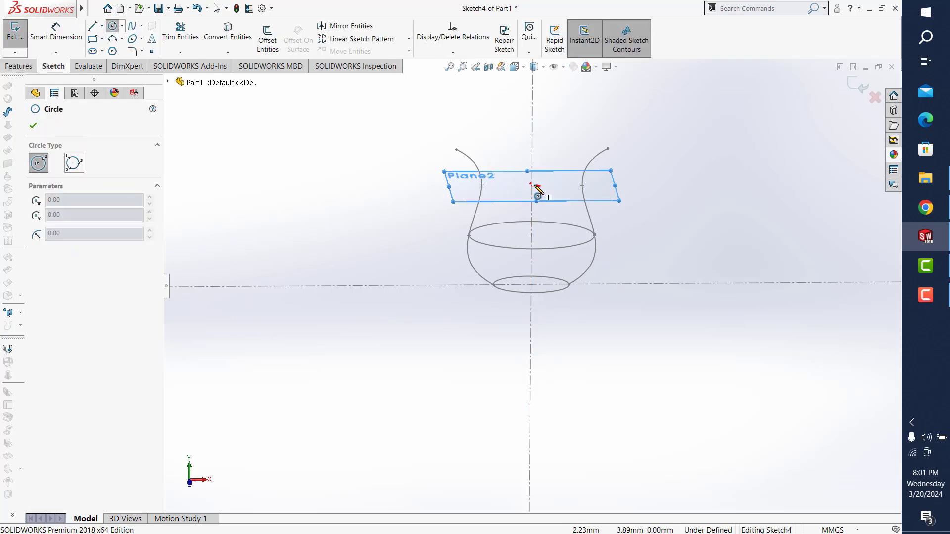
left_click(532, 186)
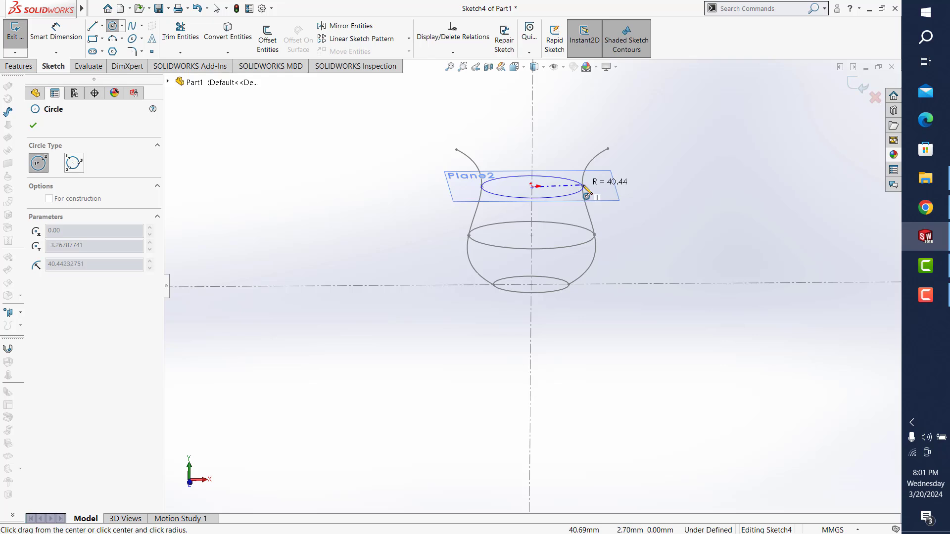
left_click(585, 197)
mouse_move(584, 197)
middle_mouse_down()
mouse_move(581, 234)
mouse_move(594, 188)
middle_mouse_up()
key("Escape")
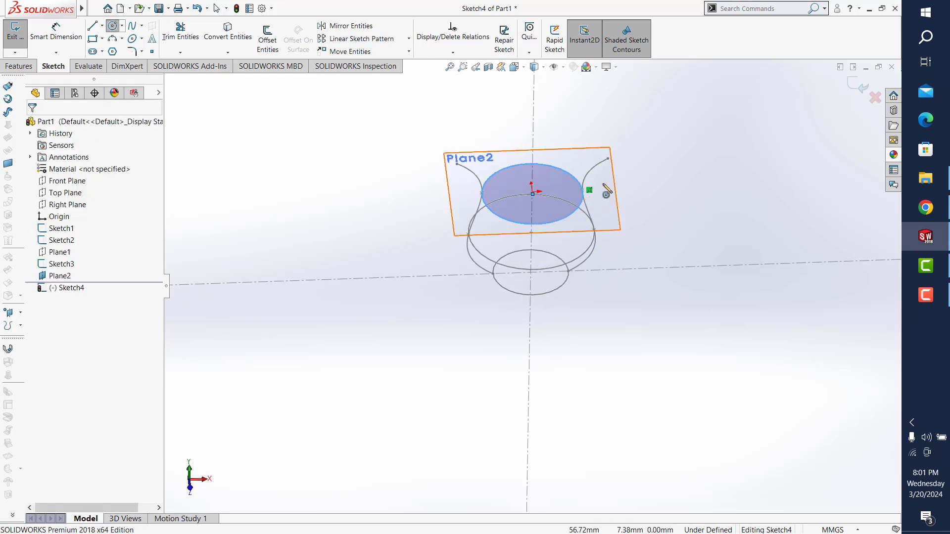
- Inspect the new circle's centre and the sketch origin from several angles, then exit the sketch
mouse_move(611, 217)
middle_mouse_down()
mouse_move(537, 210)
mouse_move(569, 193)
middle_mouse_up()
left_click(533, 205)
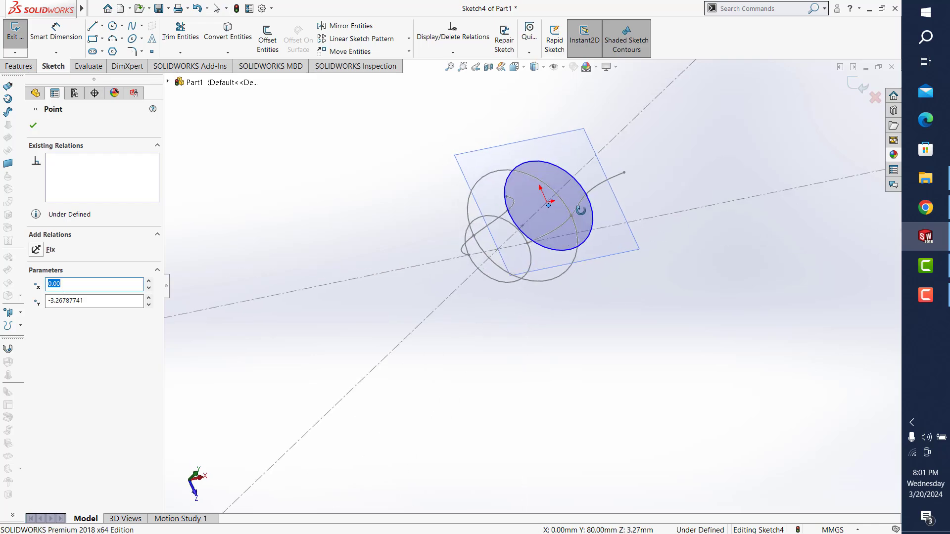
scroll(589, 185, "down", 3)
scroll(584, 169, "down", 3)
scroll(580, 151, "up", 3)
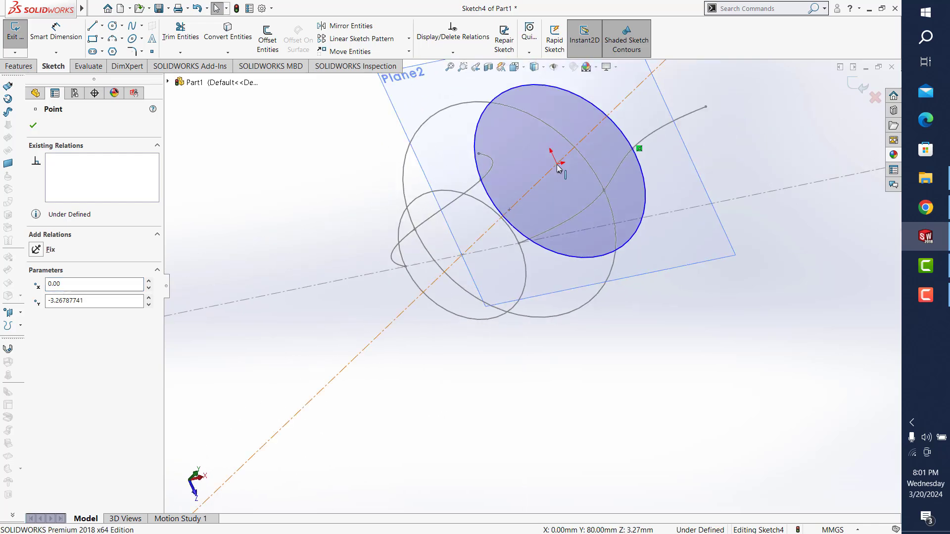
left_click(569, 213)
scroll(638, 247, "down", 1)
left_click(645, 360)
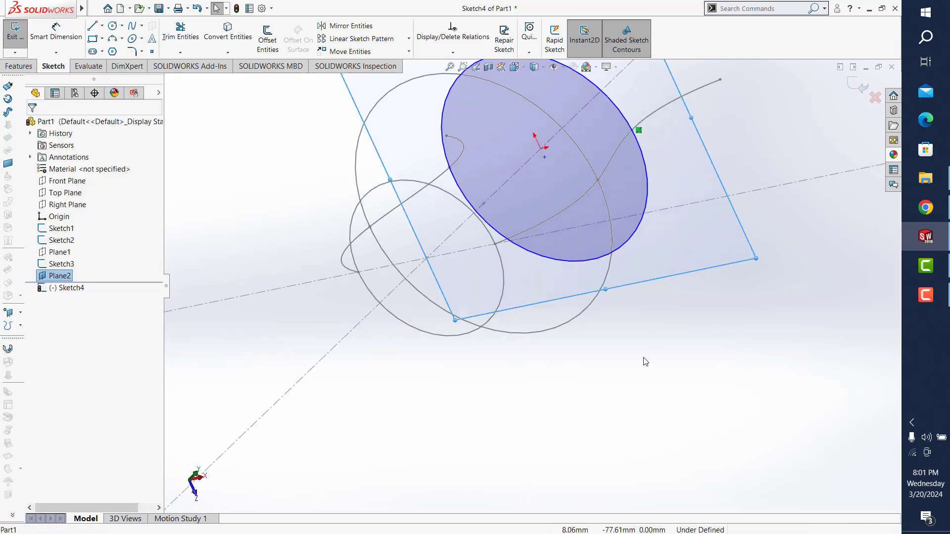
left_click(538, 149)
left_click(672, 307)
scroll(640, 313, "up", 3)
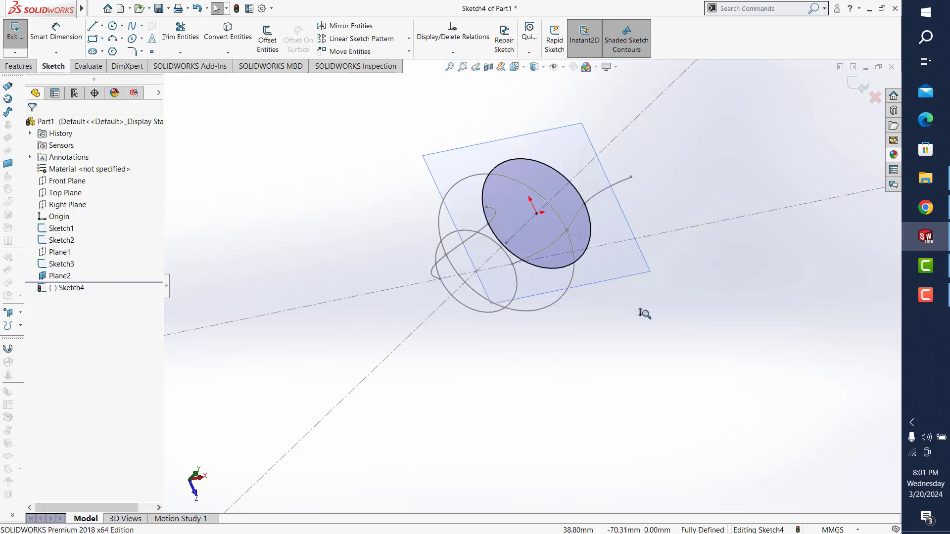
mouse_move(641, 314)
middle_mouse_down()
mouse_move(595, 206)
mouse_move(783, 121)
middle_mouse_up()
left_click(851, 83)
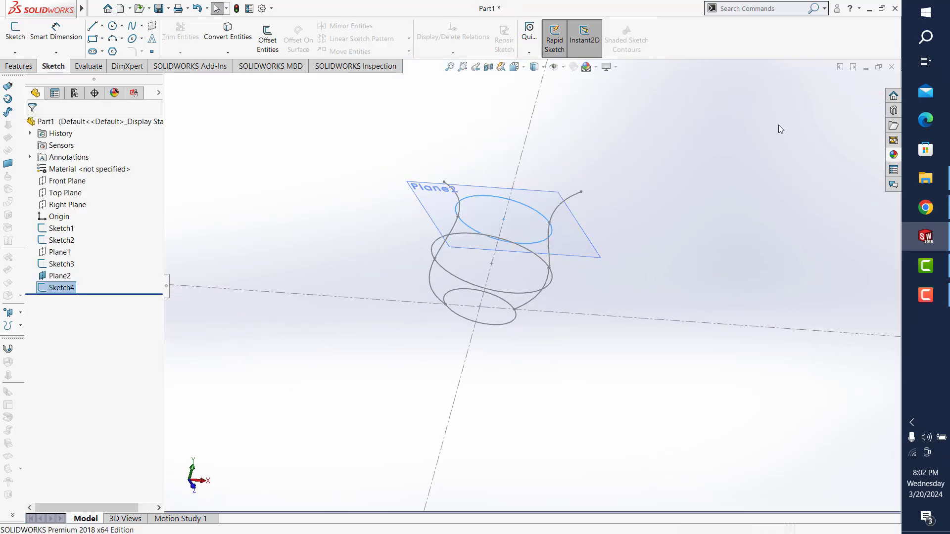
- Hide Plane2 and create Plane3 from the Top Plane through the profile's top endpoint
left_click(589, 237)
left_click(365, 100)
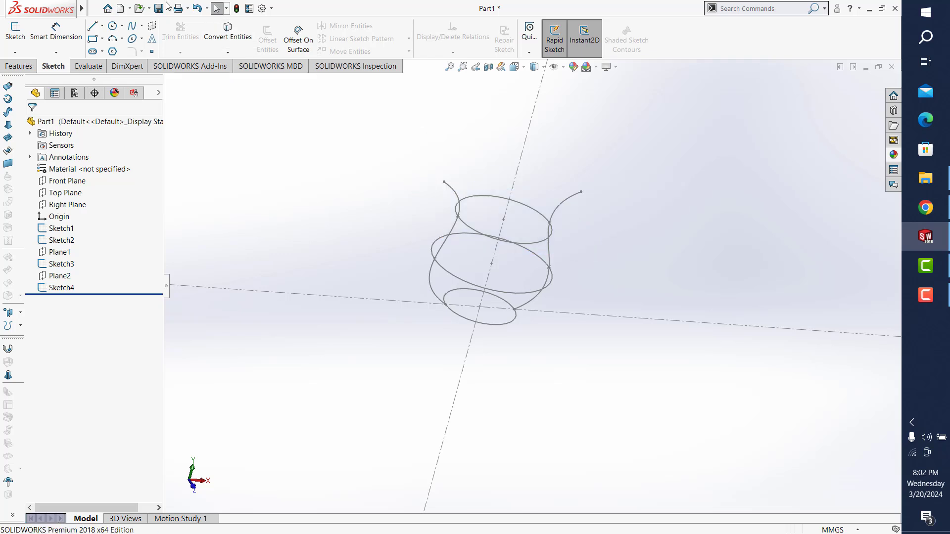
left_click(22, 67)
left_click(487, 35)
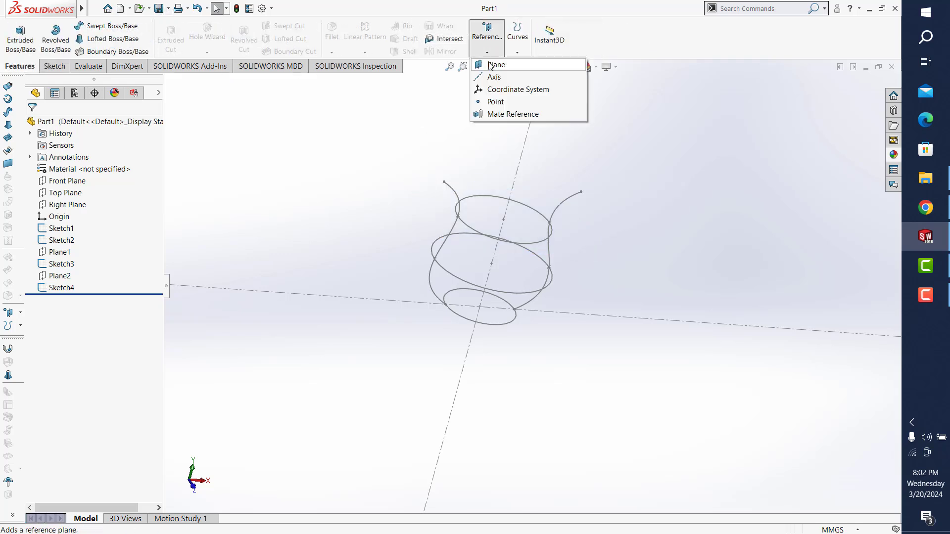
left_click(492, 66)
left_click(168, 82)
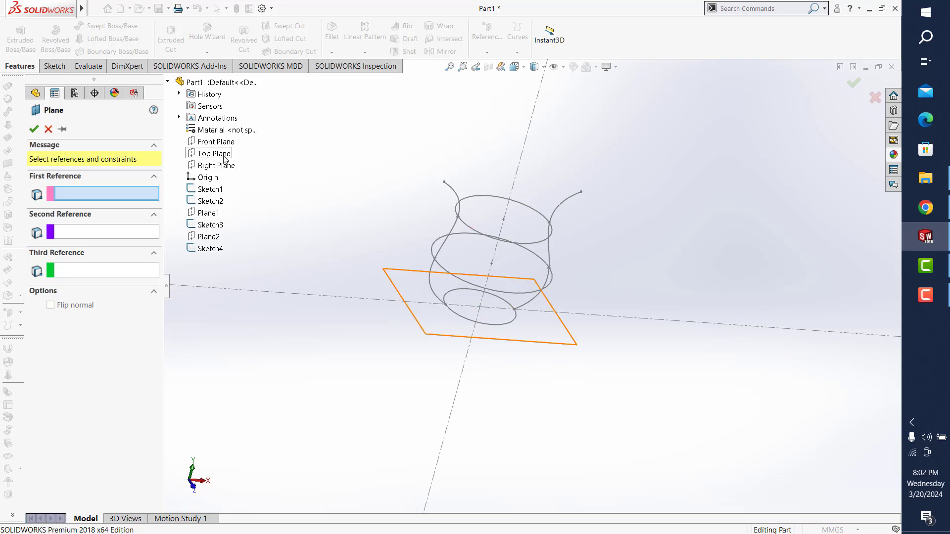
left_click(214, 154)
left_click(444, 183)
left_click(855, 83)
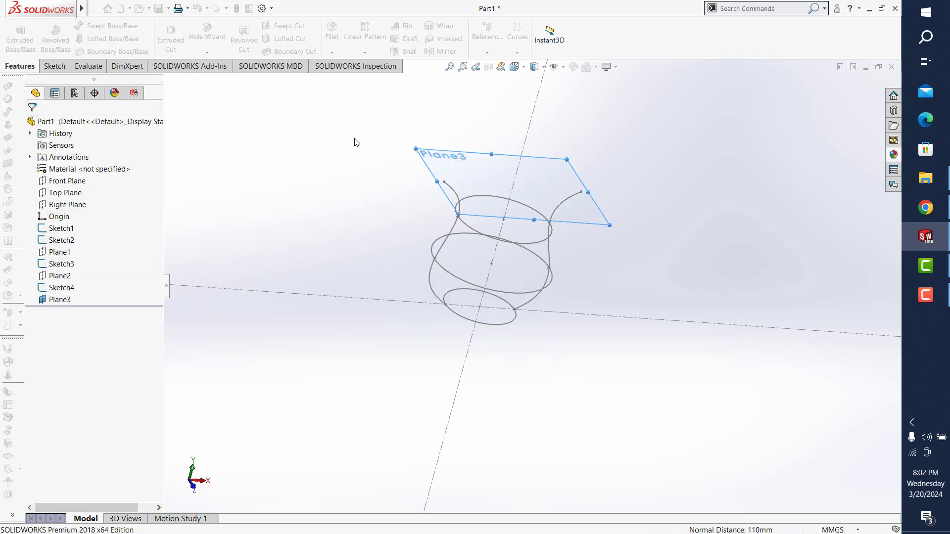
- Start a sketch on Plane3, viewed normal, with a large axis circle and a small left circle
left_click(416, 149)
left_click(435, 135)
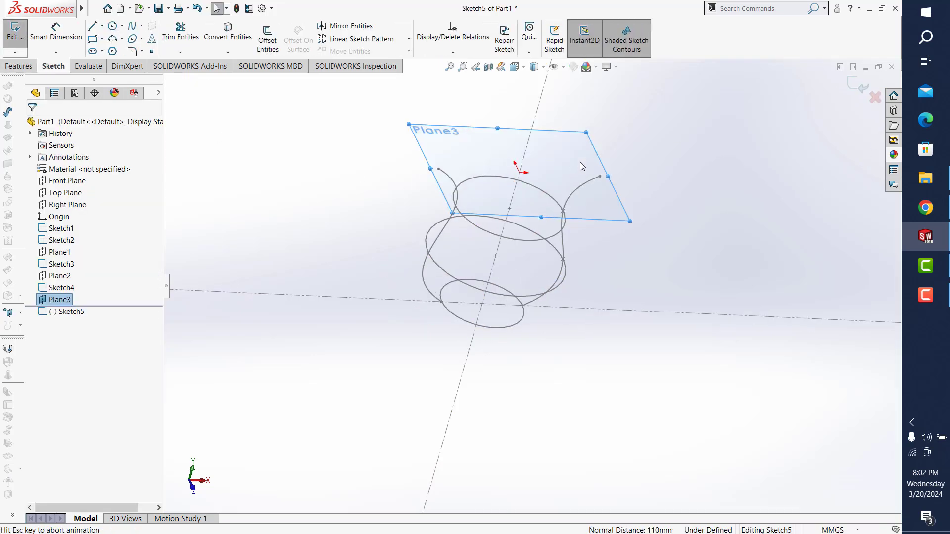
key("ctrl+8")
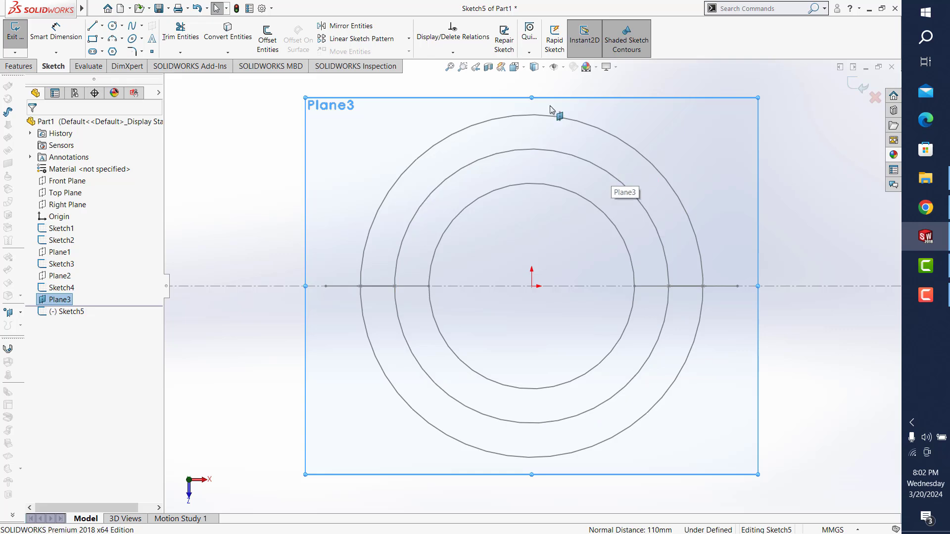
left_click(112, 26)
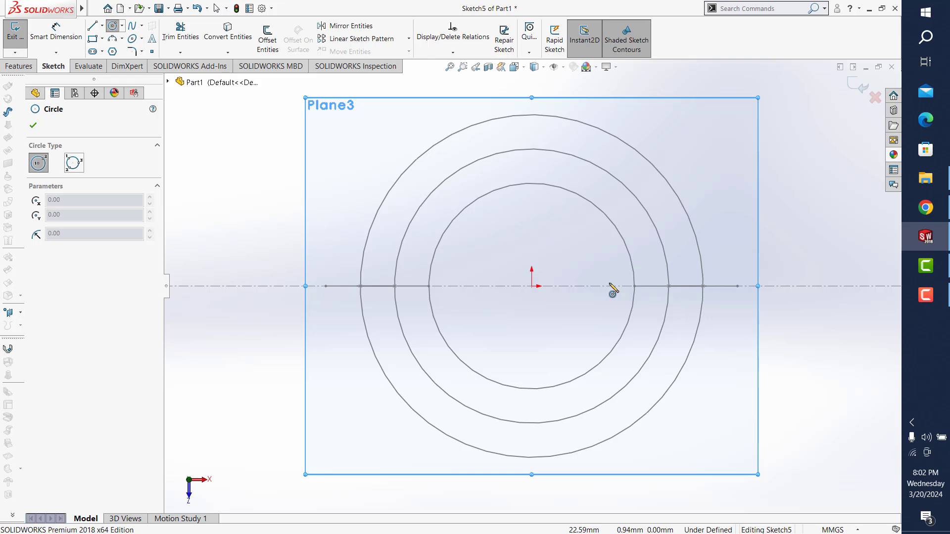
left_click(605, 286)
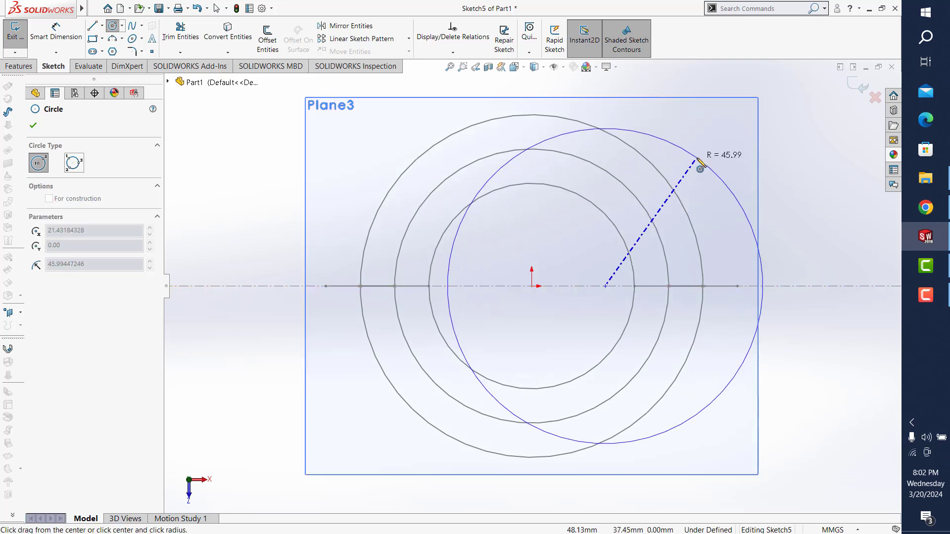
left_click(698, 167)
left_click(274, 286)
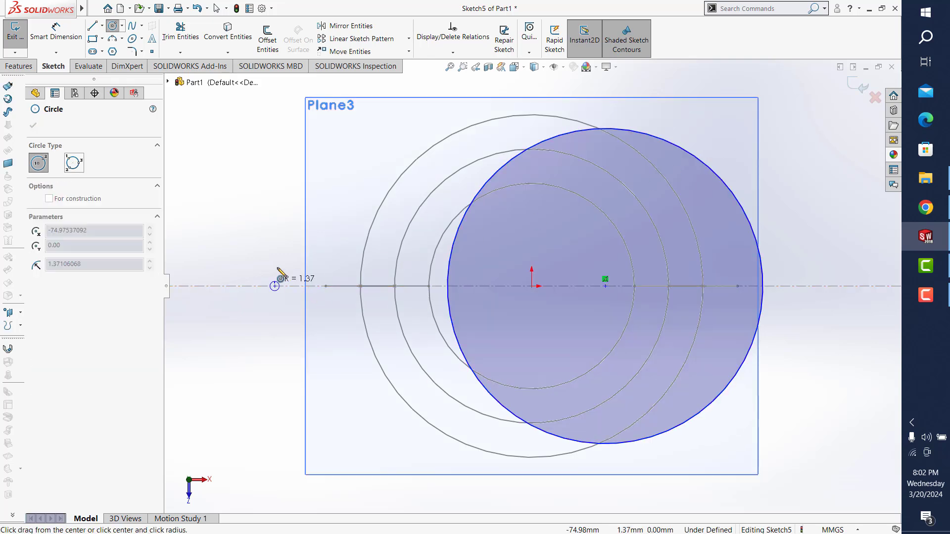
left_click(286, 245)
key("Escape")
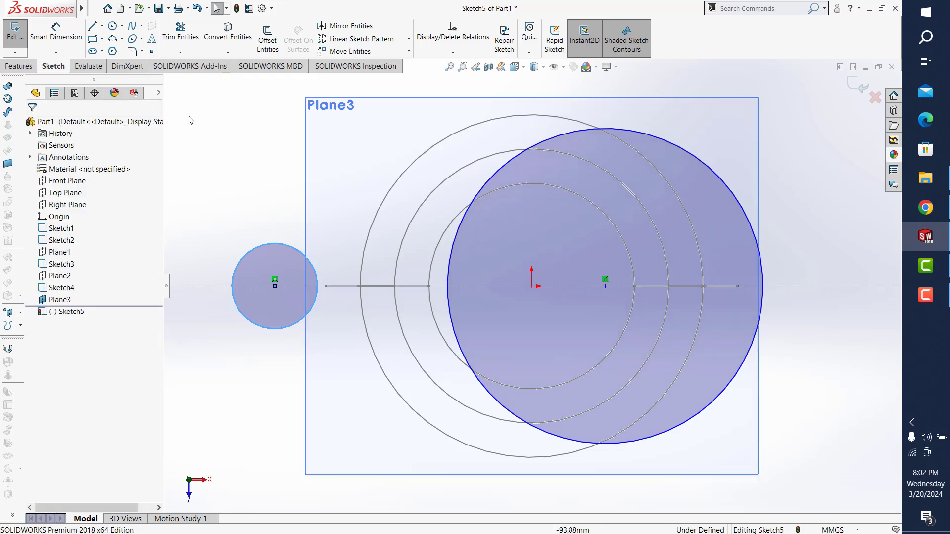
- Add two more circles on Plane3, one above and one below the axis
left_click(119, 29)
left_click(329, 128)
left_click(357, 220)
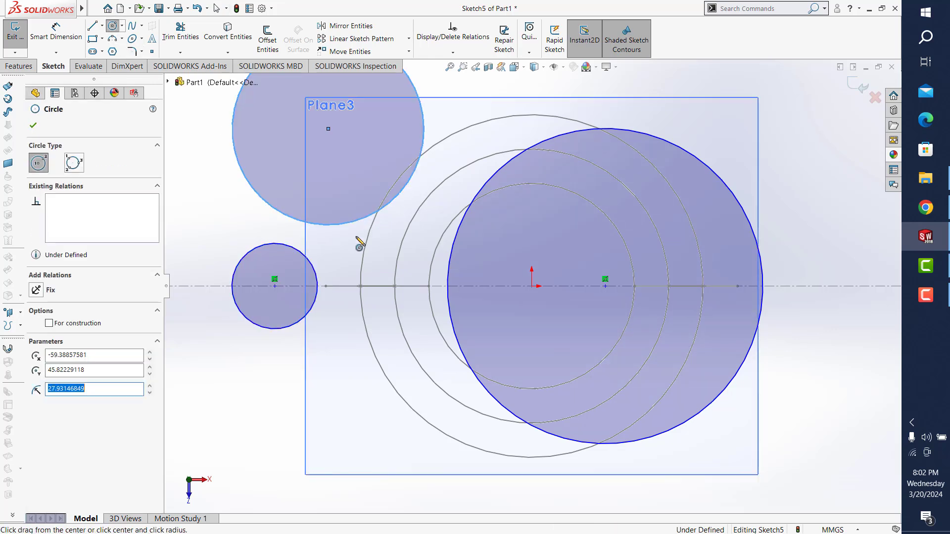
left_click(360, 447)
left_click(333, 355)
key("Escape")
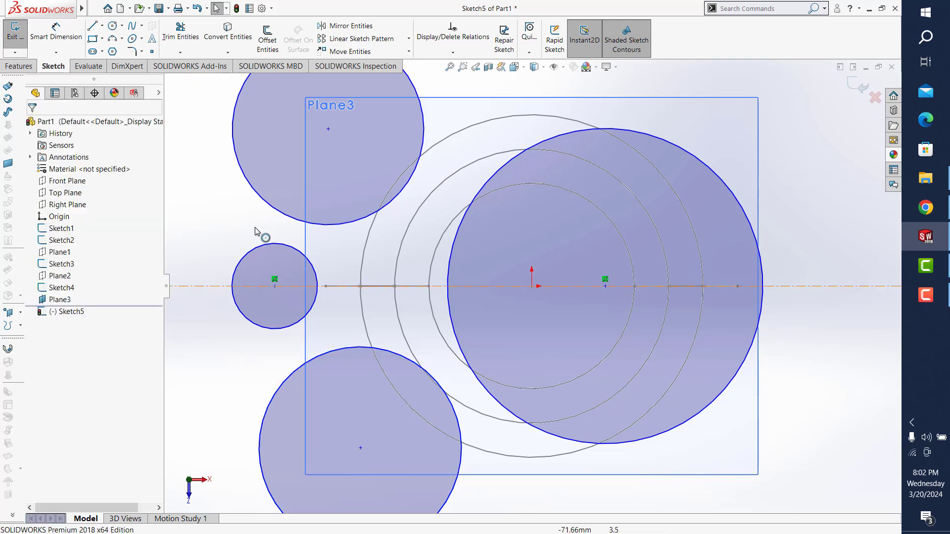
left_click(62, 34)
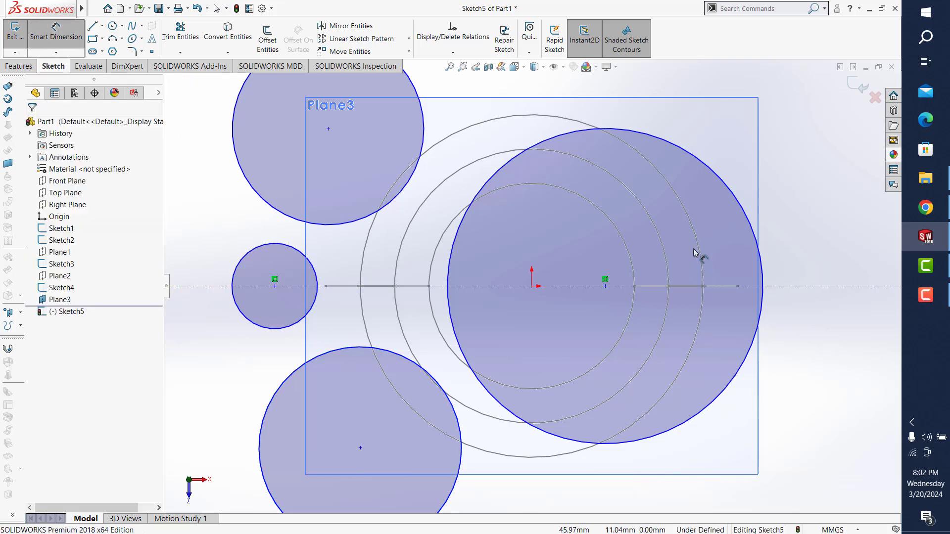
- Dimension the large circle's diameter to 80 mm and the small left circle's to 20 mm
left_click(754, 246)
left_click(805, 244)
type("80")
key("Return")
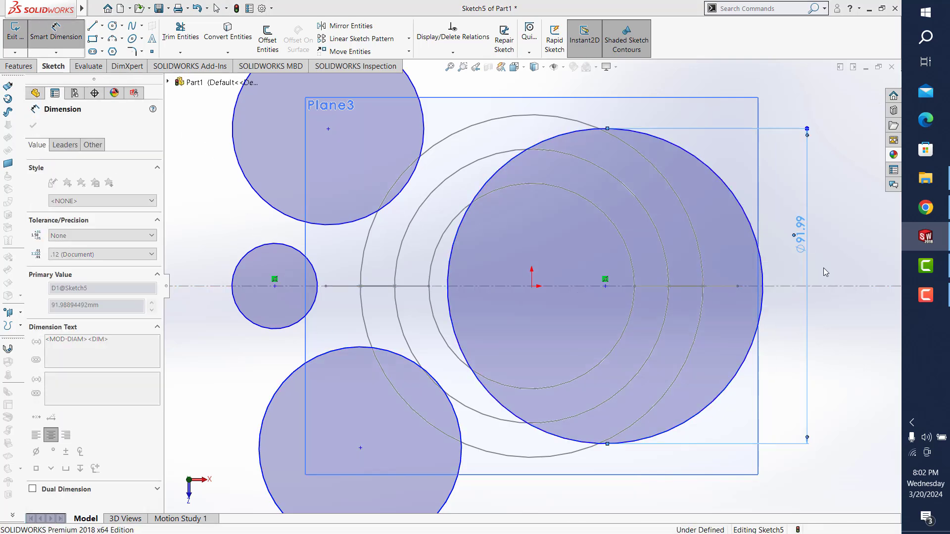
key("Escape")
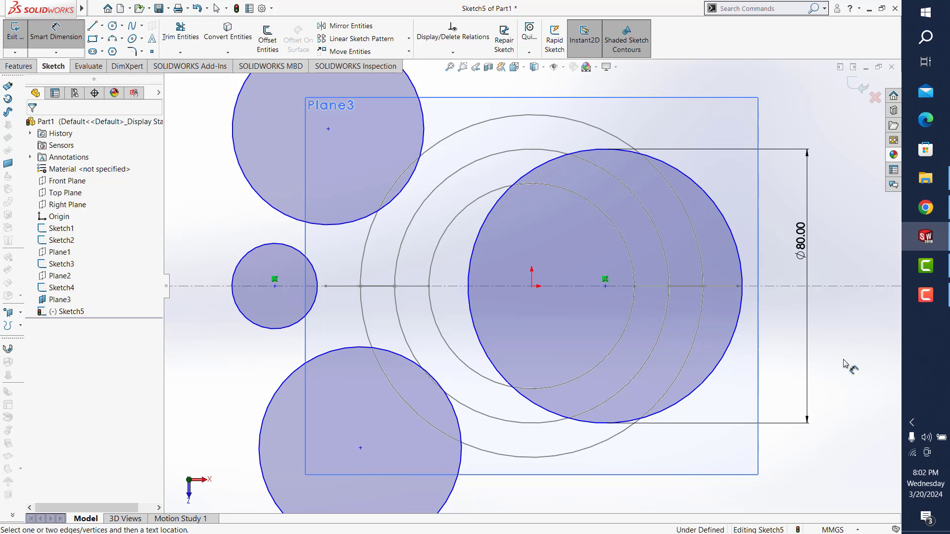
left_click(238, 311)
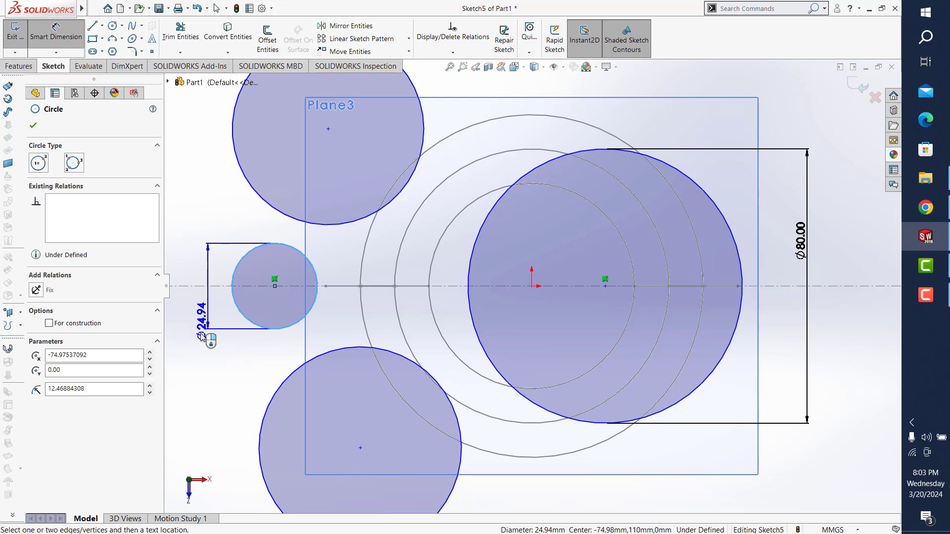
left_click(204, 341)
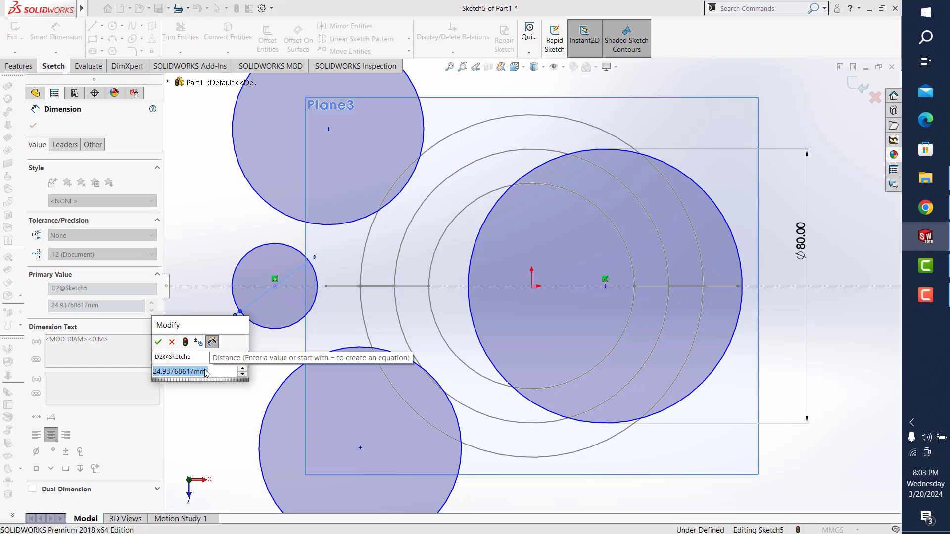
type("3")
key("BackSpace")
type("20")
key("Return")
key("Escape")
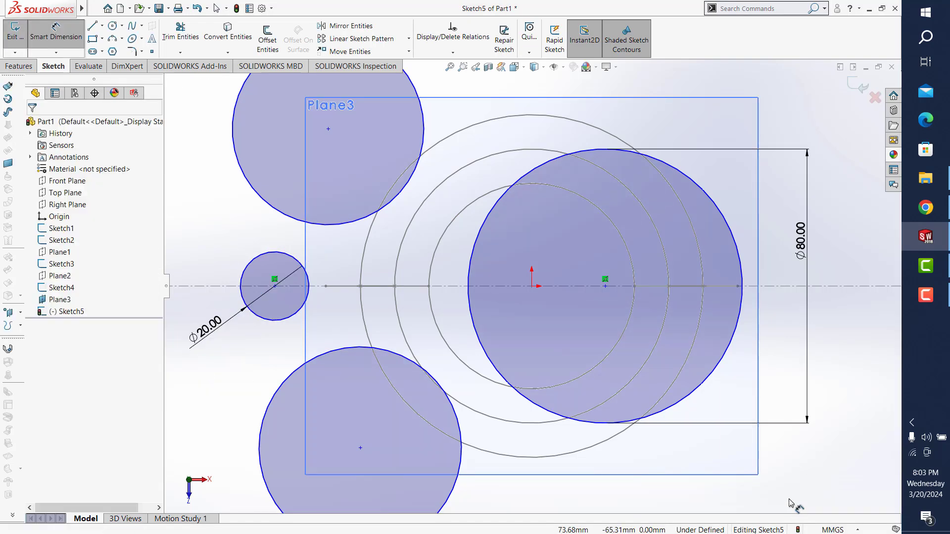
mouse_move(795, 503)
middle_mouse_down()
mouse_move(602, 358)
mouse_move(686, 260)
middle_mouse_up()
- Make the 80 mm and 20 mm circles coincident with the two side-curve end points
left_click(732, 238)
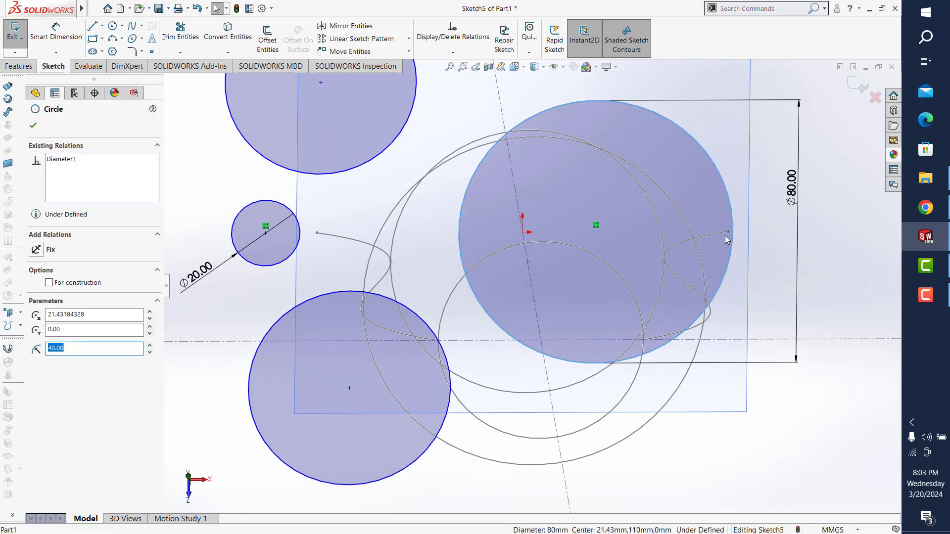
left_click(729, 232, "ctrl")
left_click(36, 315)
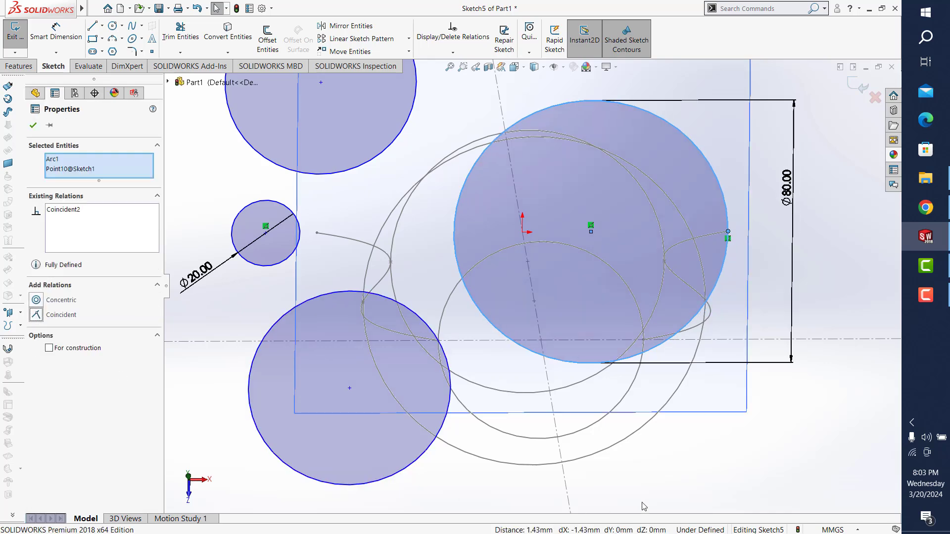
left_click(697, 479)
left_click_drag(271, 240, 377, 240)
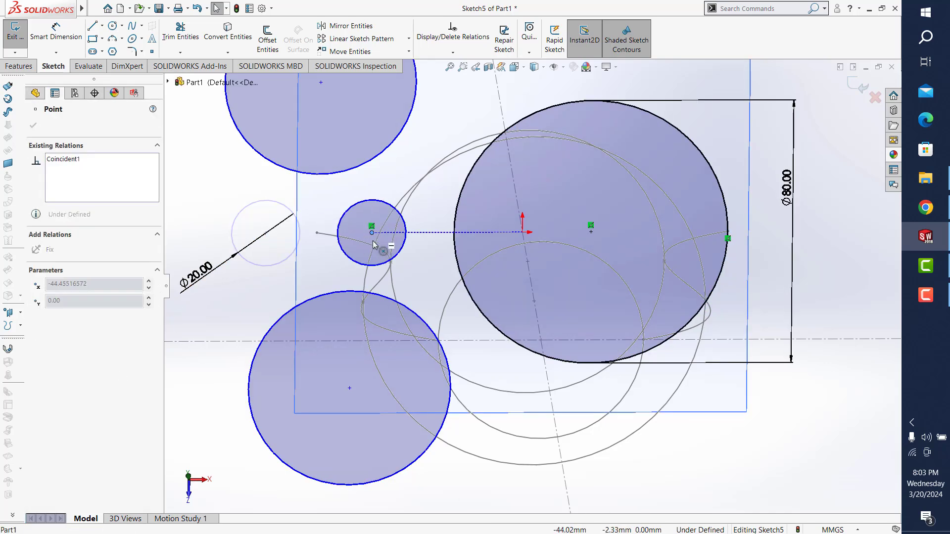
left_click(296, 272)
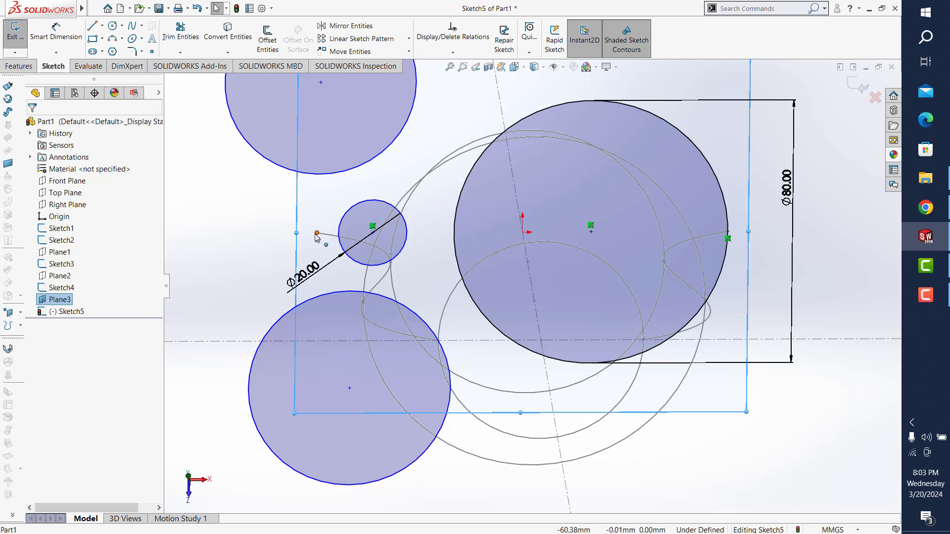
left_click(317, 233)
left_click(340, 238, "ctrl")
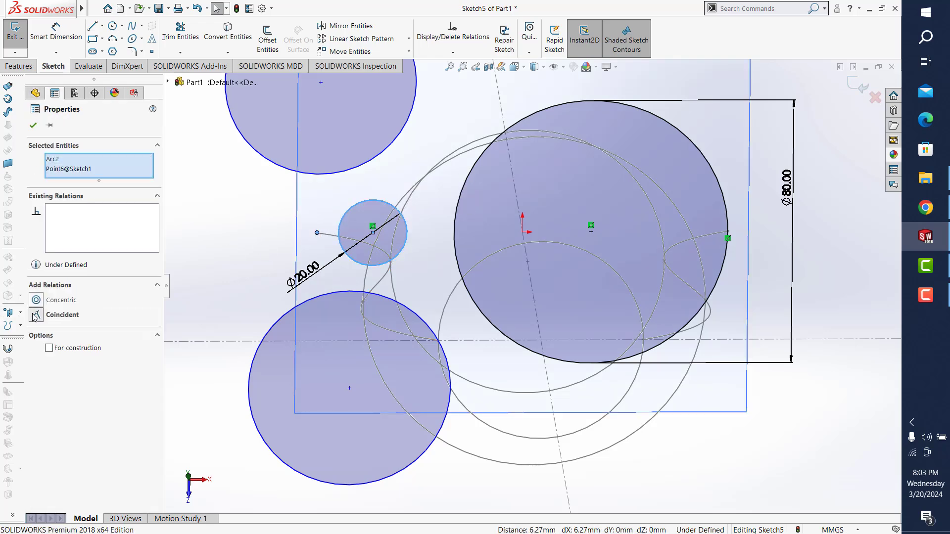
left_click(35, 317)
left_click(771, 479)
- Viewing Plane3 head-on, make the top circle tangent to both the 80 mm and 20 mm circles
key("ctrl+8")
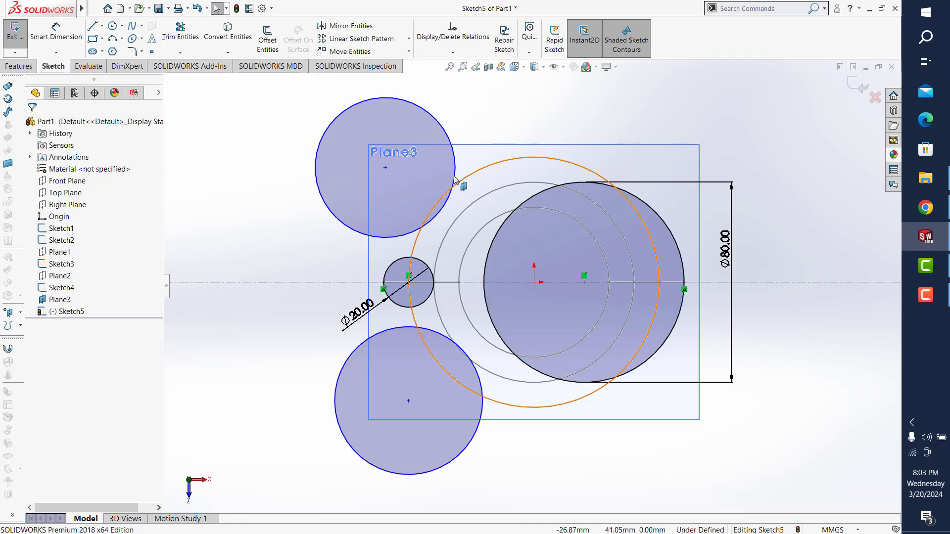
left_click(499, 228)
left_click(401, 251, "ctrl")
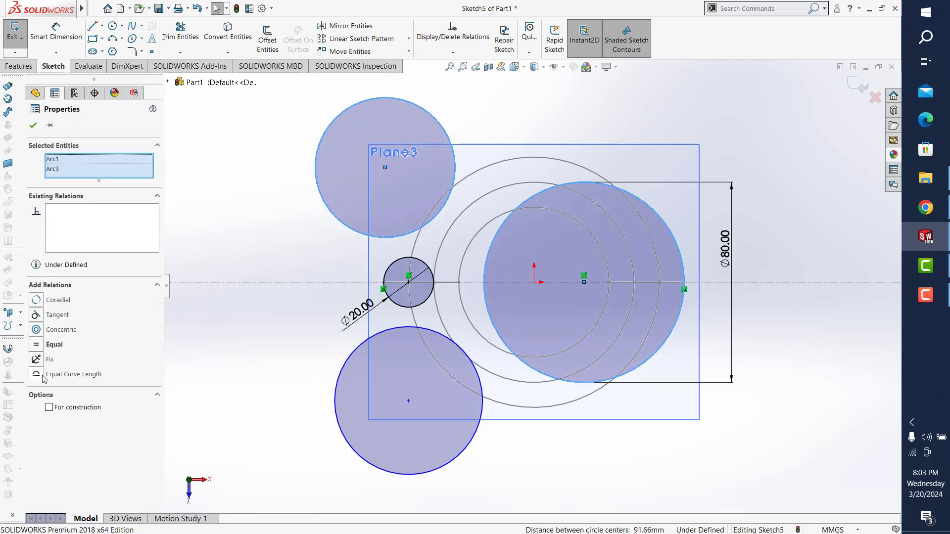
left_click(34, 315)
key("Escape")
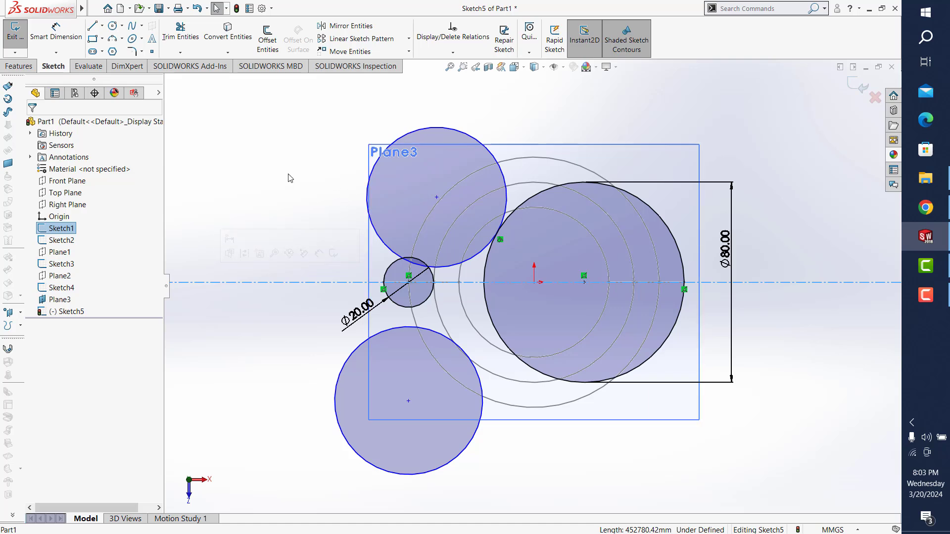
left_click(431, 271)
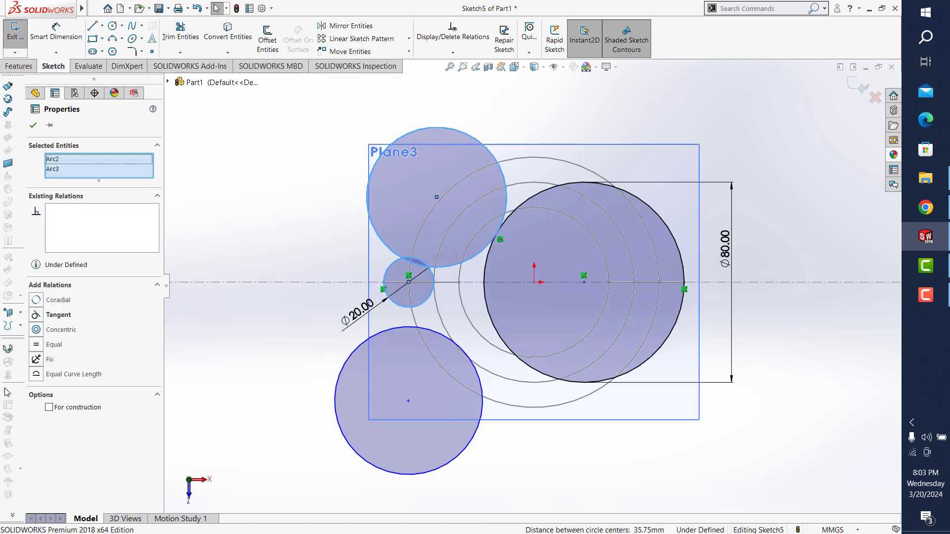
left_click(35, 317)
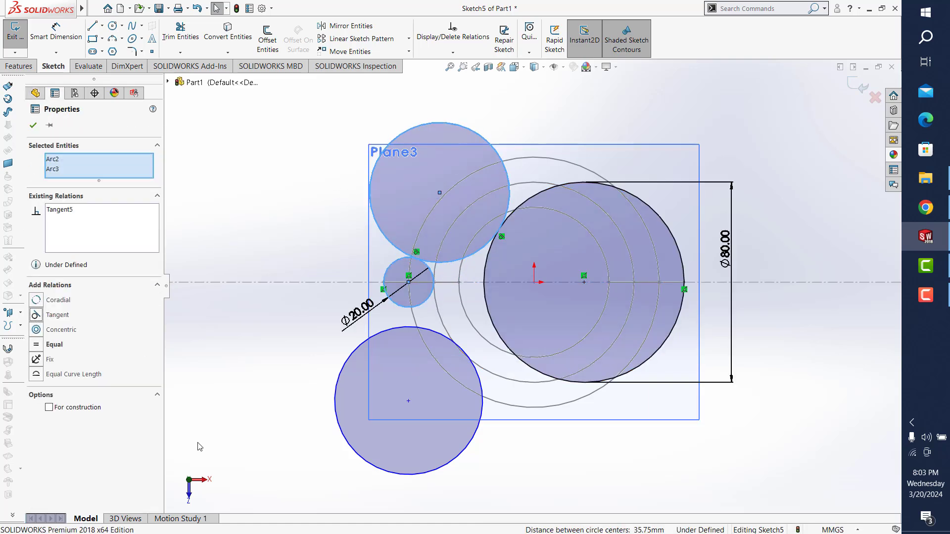
- Make the bottom circle tangent to both the 80 mm and 20 mm circles
left_click(199, 447)
left_click(501, 350)
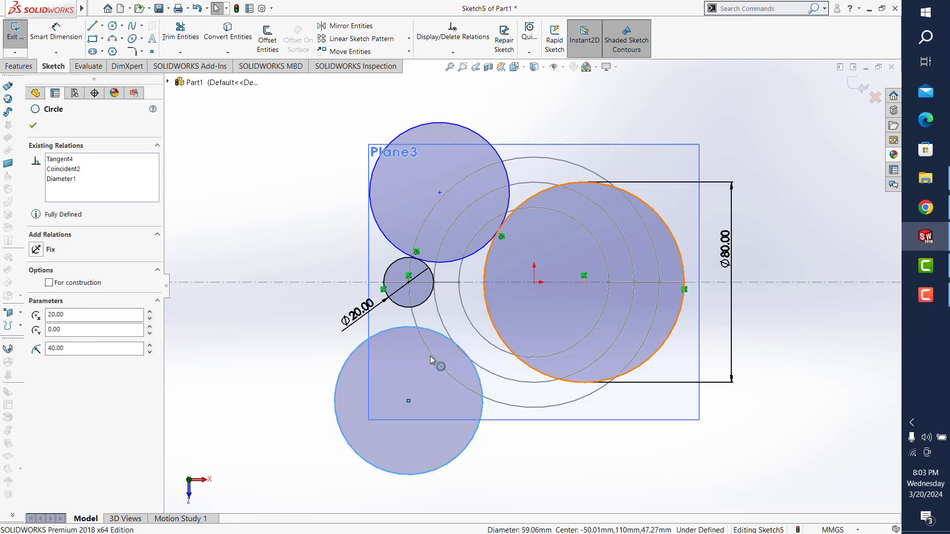
left_click(431, 359, "ctrl")
left_click(35, 317)
key("Escape")
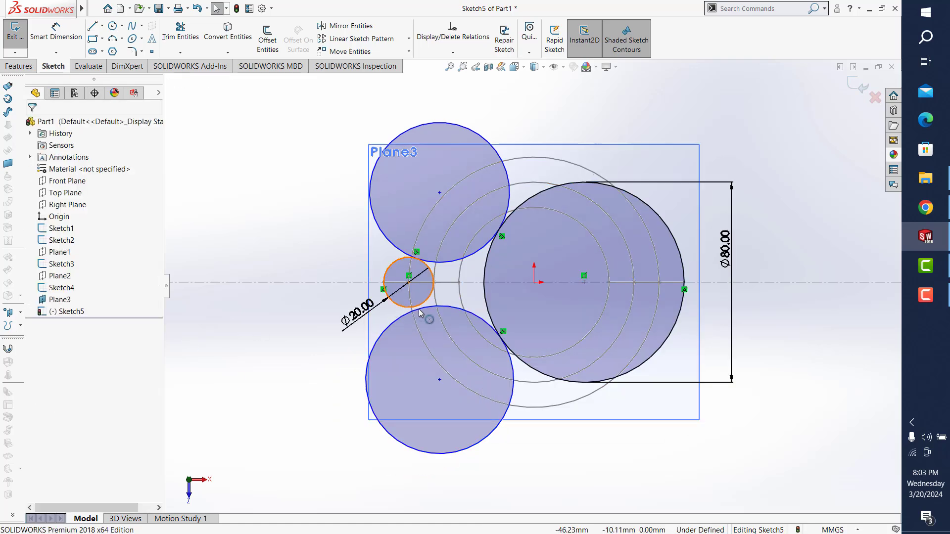
left_click(418, 310)
left_click(411, 308, "ctrl")
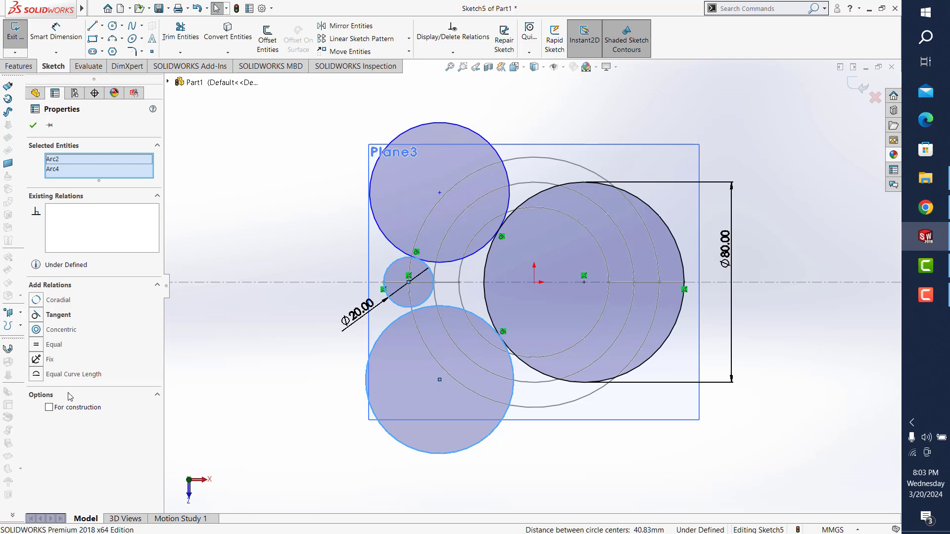
left_click(37, 314)
- Dimension the top and bottom circles to 60 mm diameter, fully defining Sketch5
left_click(56, 30)
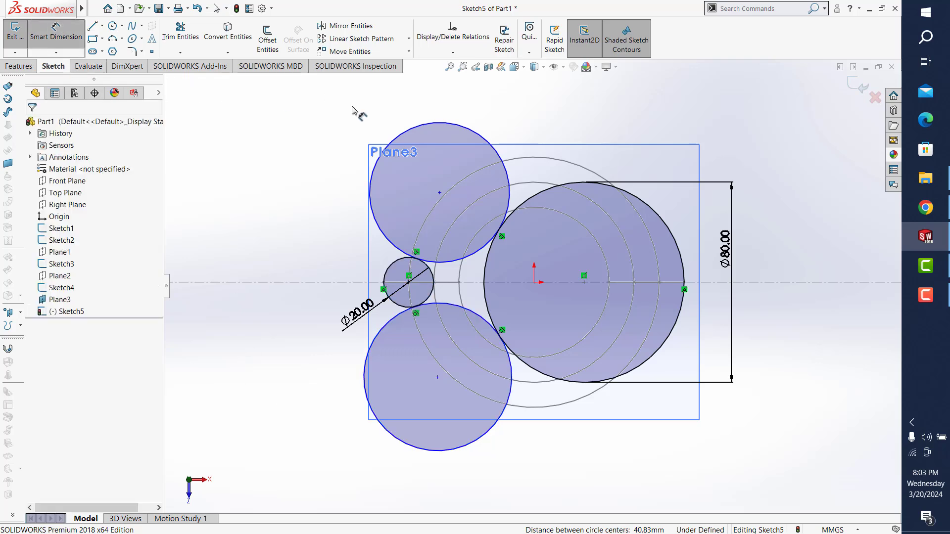
left_click(389, 147)
left_click(429, 99)
type("60")
key("Return")
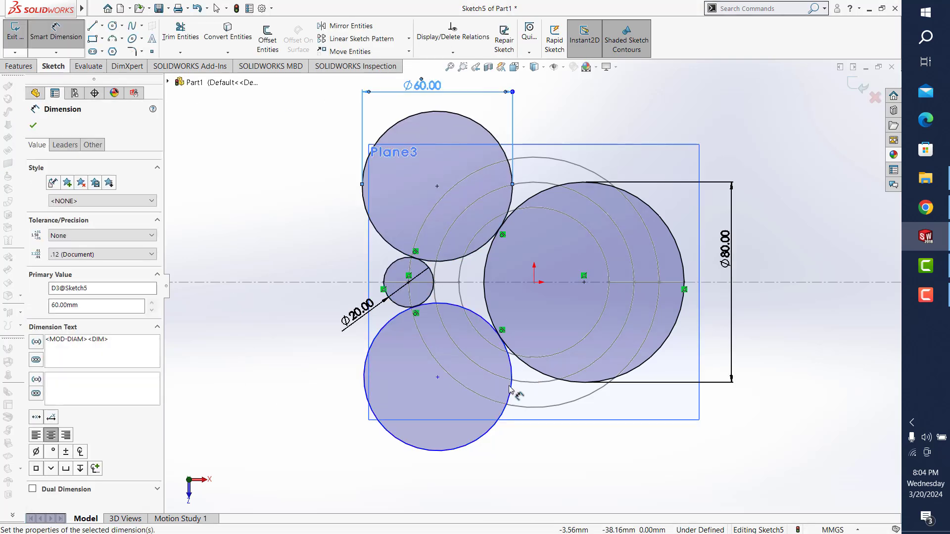
left_click(446, 451)
left_click(448, 473)
key("Return")
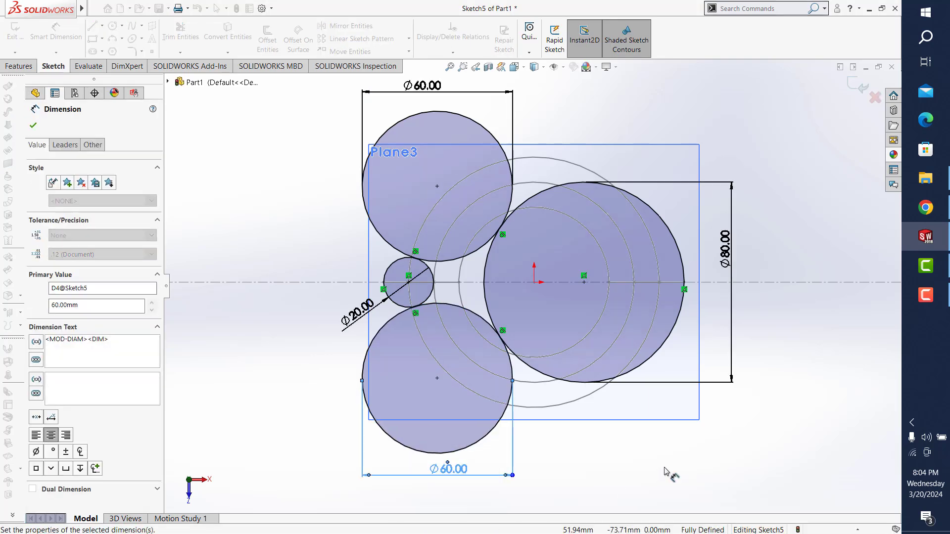
key("Escape")
left_click(180, 32)
- Trim the top, bottom and inner arcs into one closed spout-shaped rim outline
left_click(470, 127)
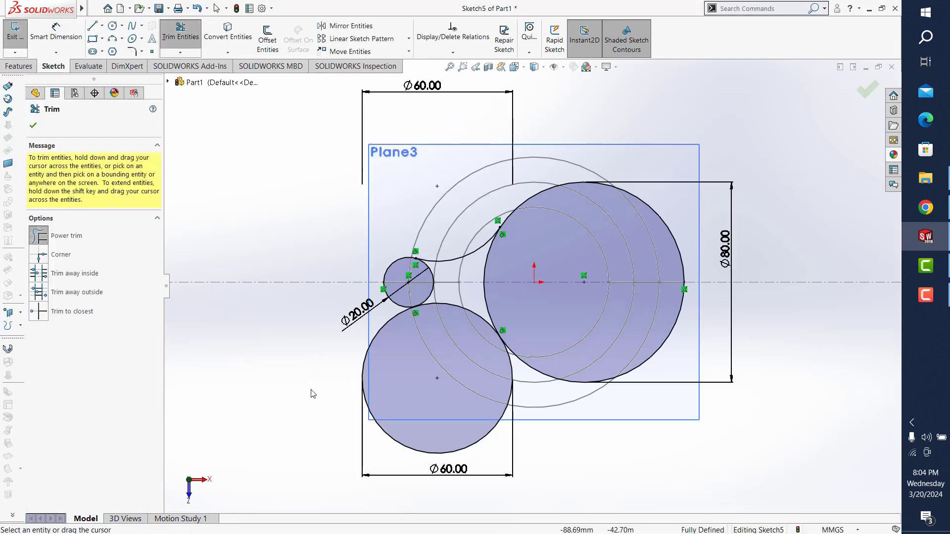
left_click_drag(303, 353, 448, 400)
mouse_move(510, 255)
left_mouse_down()
mouse_move(473, 260)
mouse_move(423, 286)
left_mouse_up()
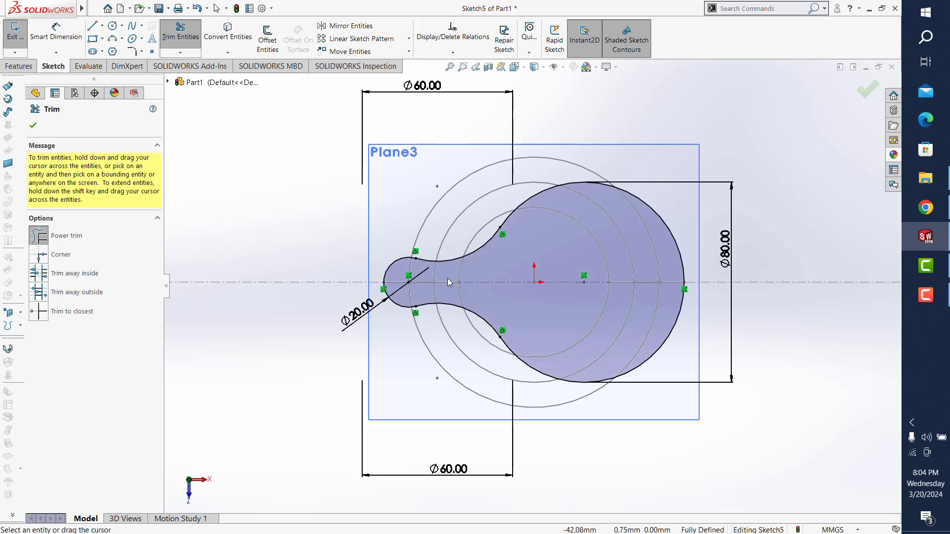
left_click(861, 93)
- Exit Sketch5, hide Plane3, and orbit to inspect the curves in 3D
left_click(859, 93)
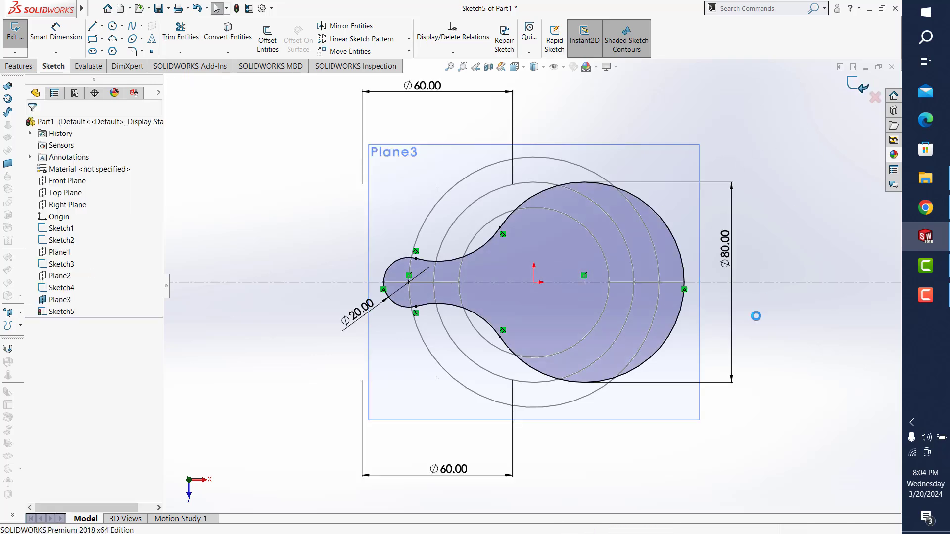
left_click(631, 124)
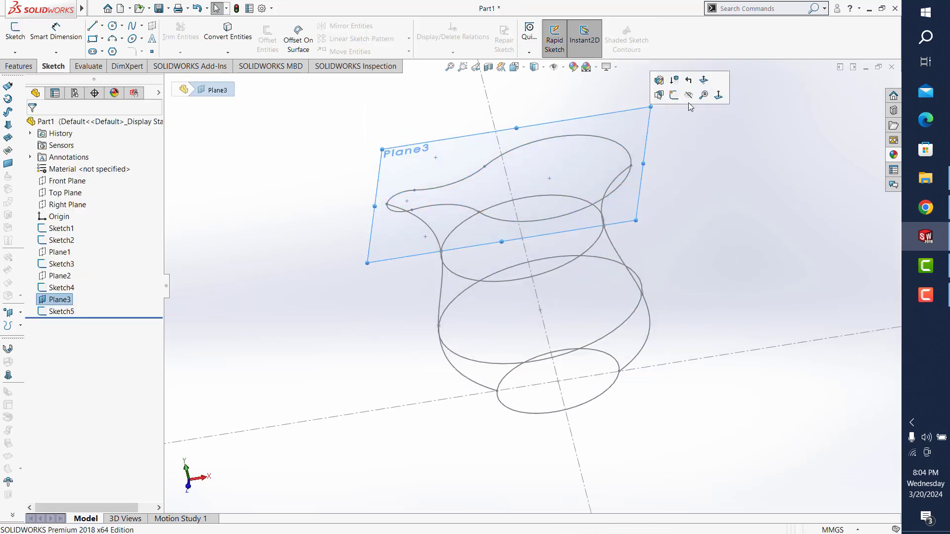
left_click(689, 93)
middle_click_drag(618, 188, 582, 177)
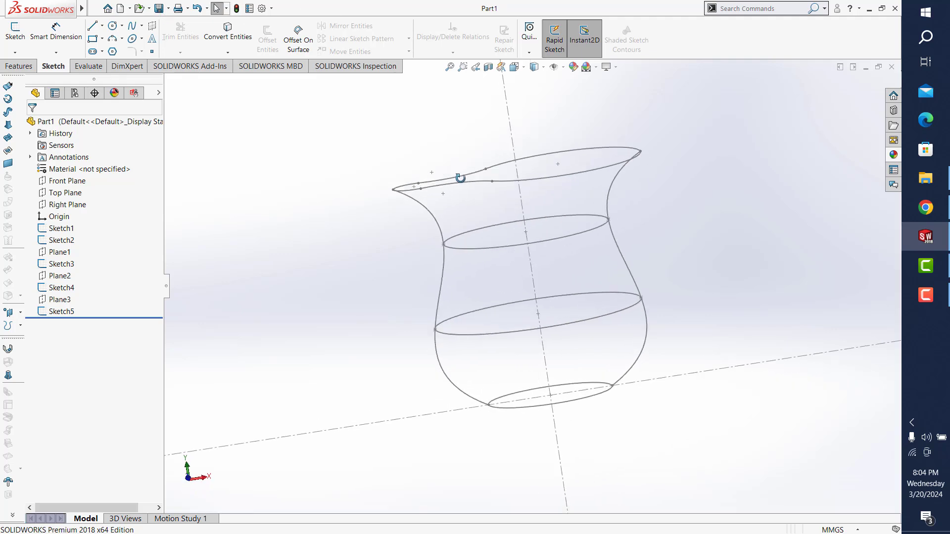
middle_click_drag(460, 176, 469, 206)
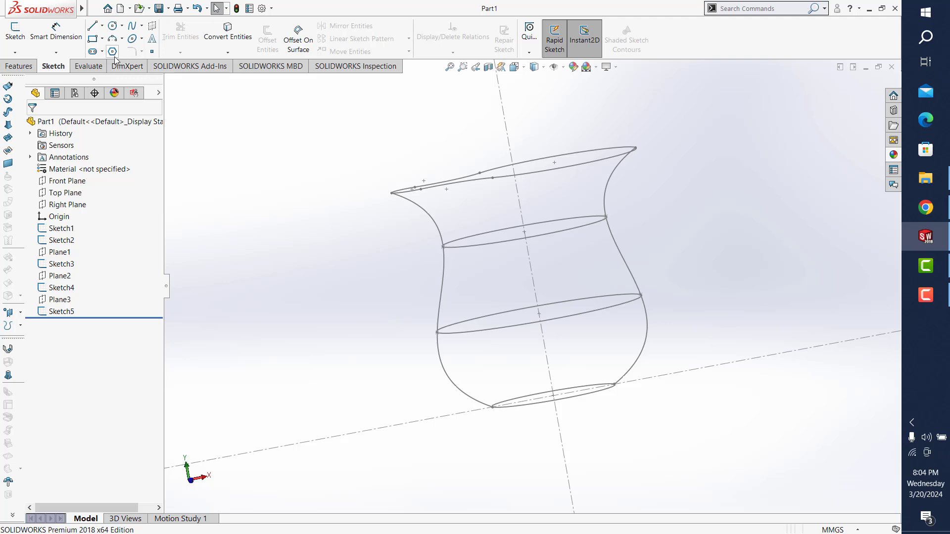
- Start a loft through the bottom, middle and upper ellipses and the wavy top rim
left_click(19, 67)
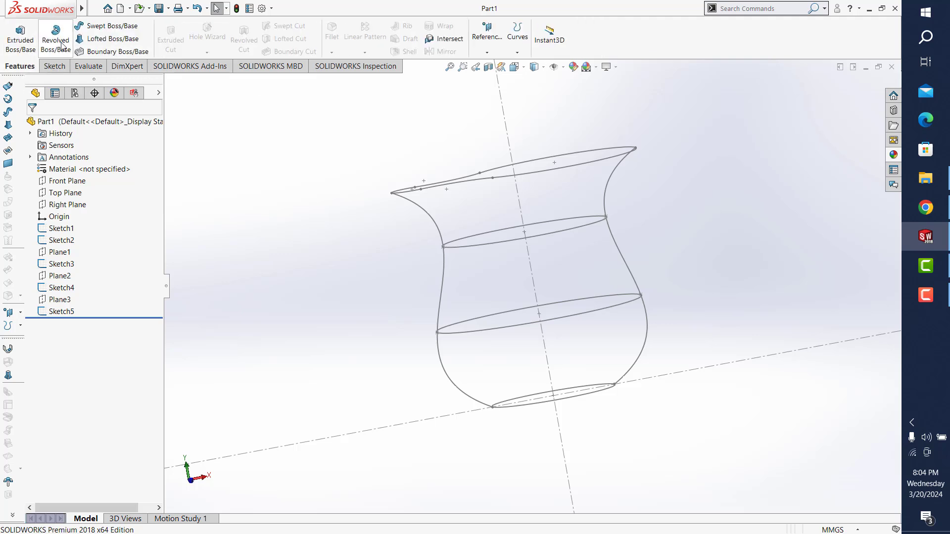
left_click(114, 40)
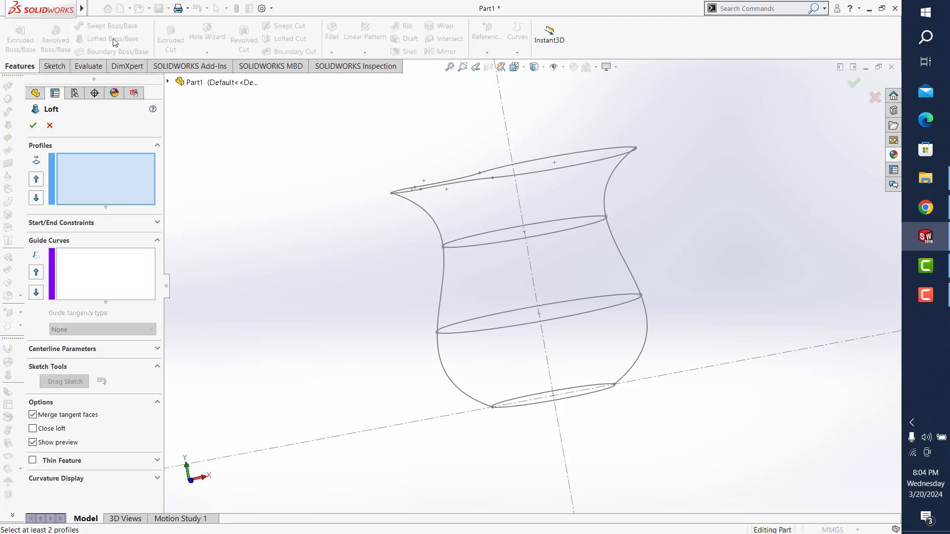
middle_click_drag(588, 426, 608, 406)
left_click(607, 393)
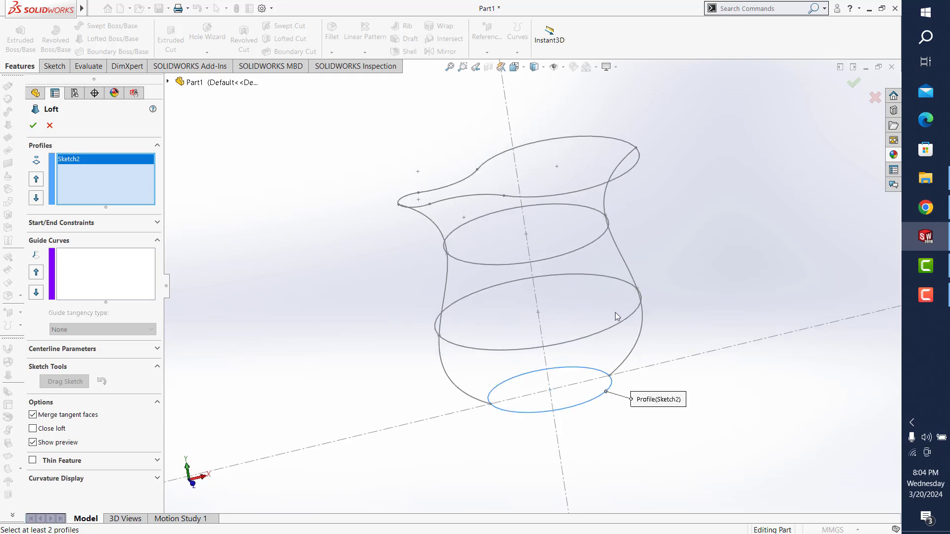
left_click(621, 322)
left_click(601, 239)
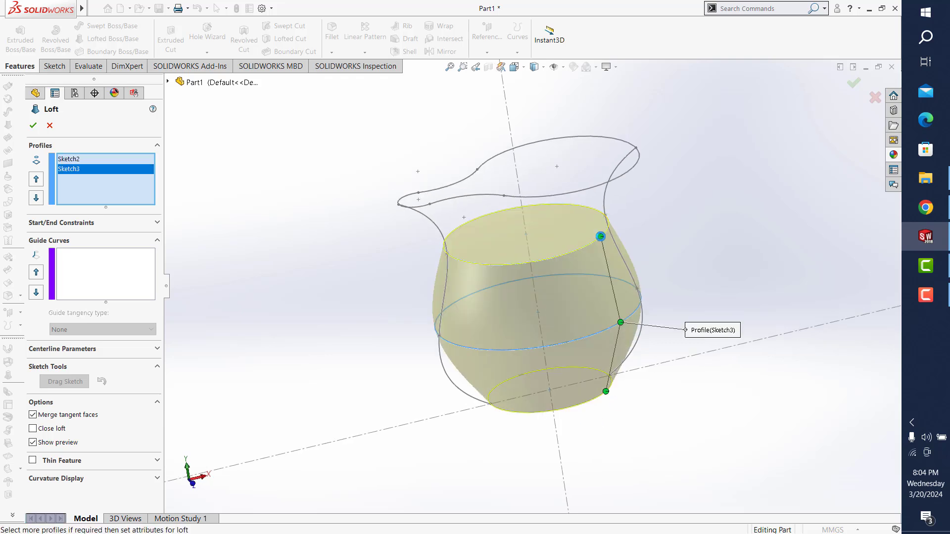
left_click(603, 189)
mouse_move(426, 296)
middle_mouse_down()
mouse_move(401, 252)
mouse_move(413, 270)
middle_mouse_up()
- Add the left and right side curves as loft guide curves and accept Loft1
left_click(89, 270)
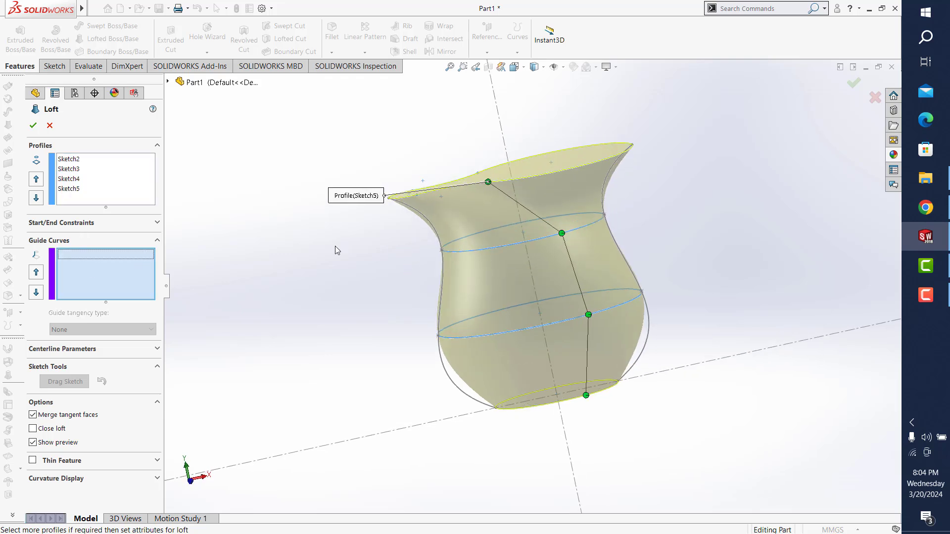
left_click(440, 293)
left_click(468, 322)
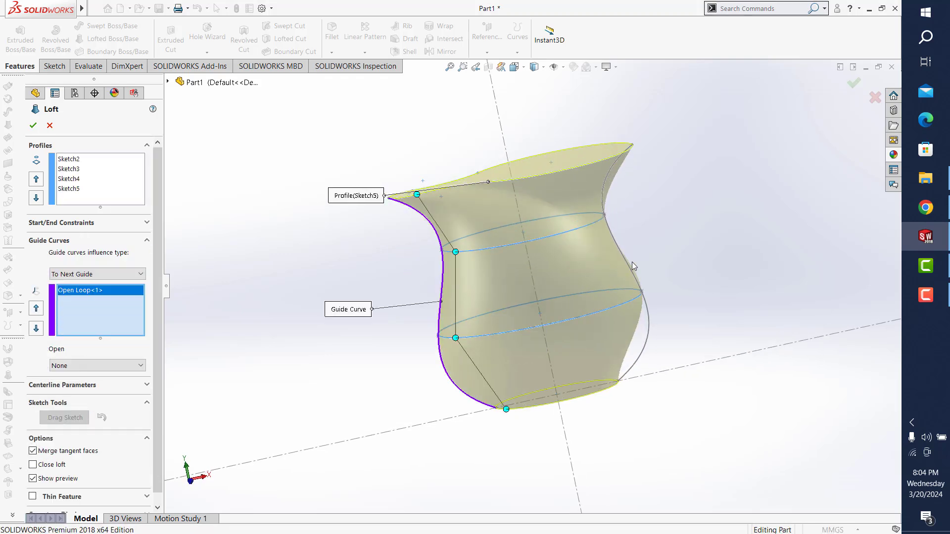
left_click(627, 263)
left_click(656, 218)
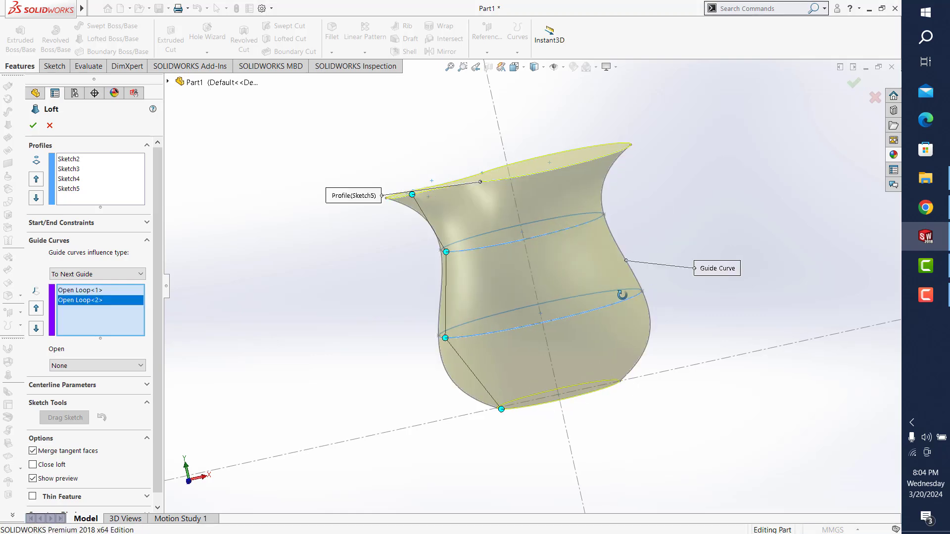
middle_click_drag(622, 295, 826, 100)
left_click(853, 83)
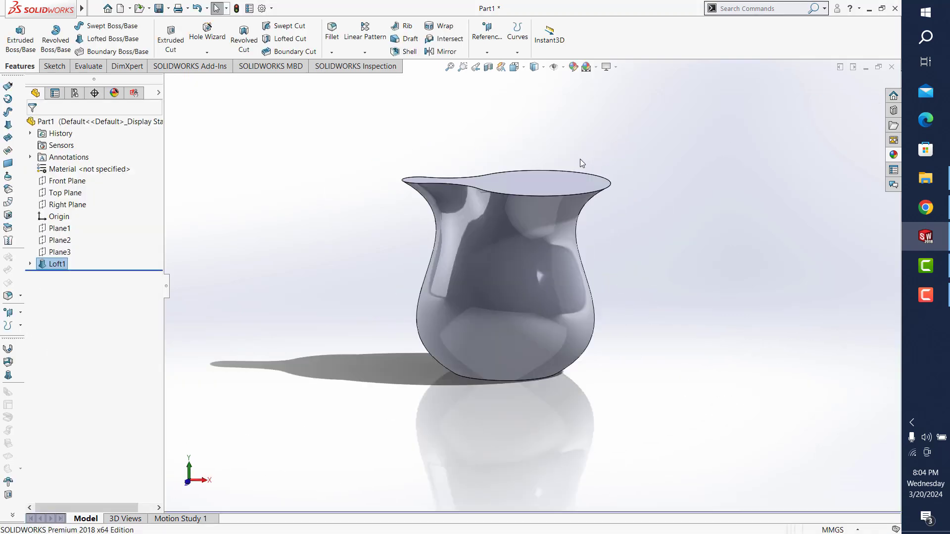
middle_click_drag(580, 159, 627, 290)
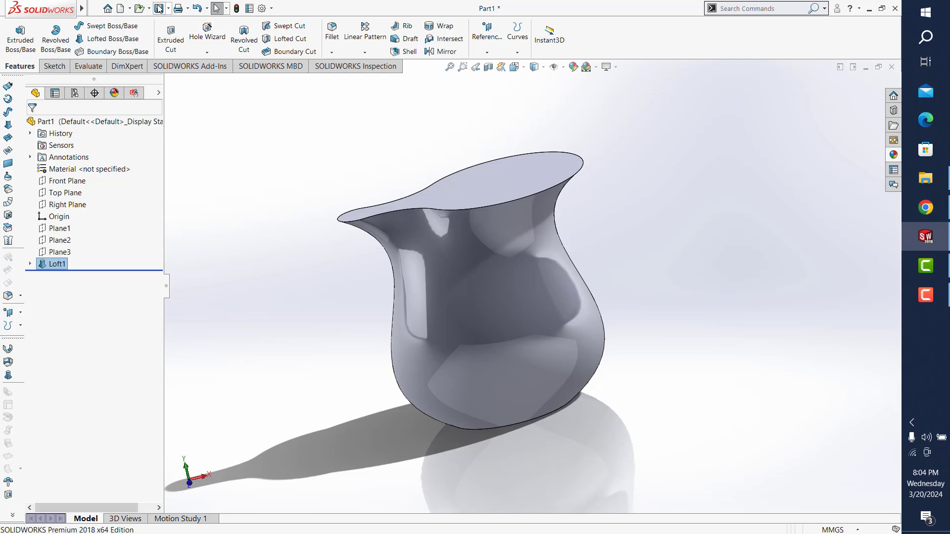
- Save the part and begin a new sketch on the Front Plane
left_click(158, 7)
left_click(53, 66)
left_click(15, 35)
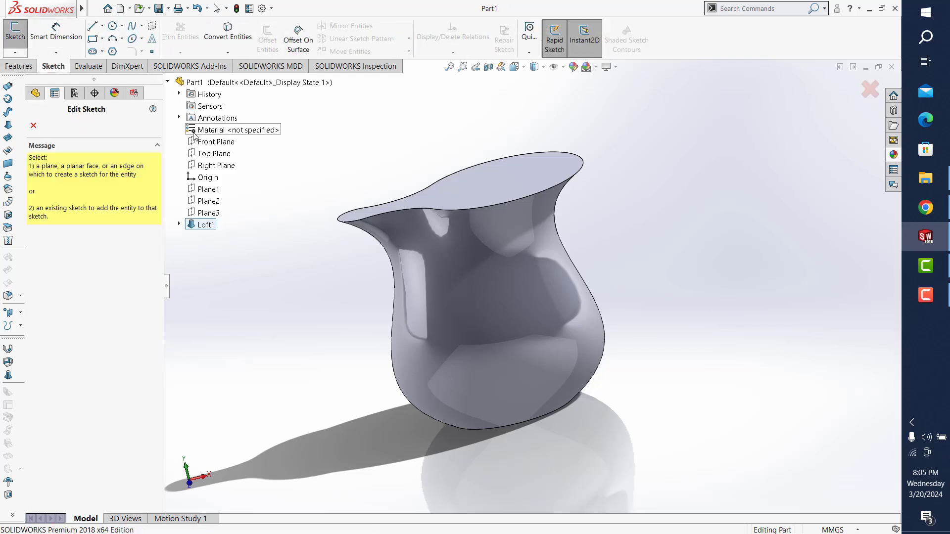
left_click(196, 142)
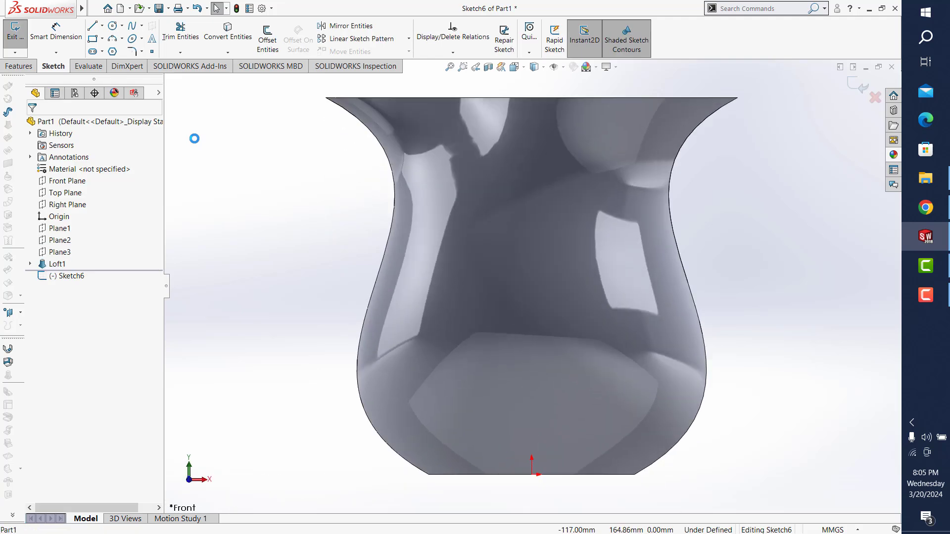
- Draw a wavy spline across the pitcher's rim, dipping below the rim centre
left_click(130, 28)
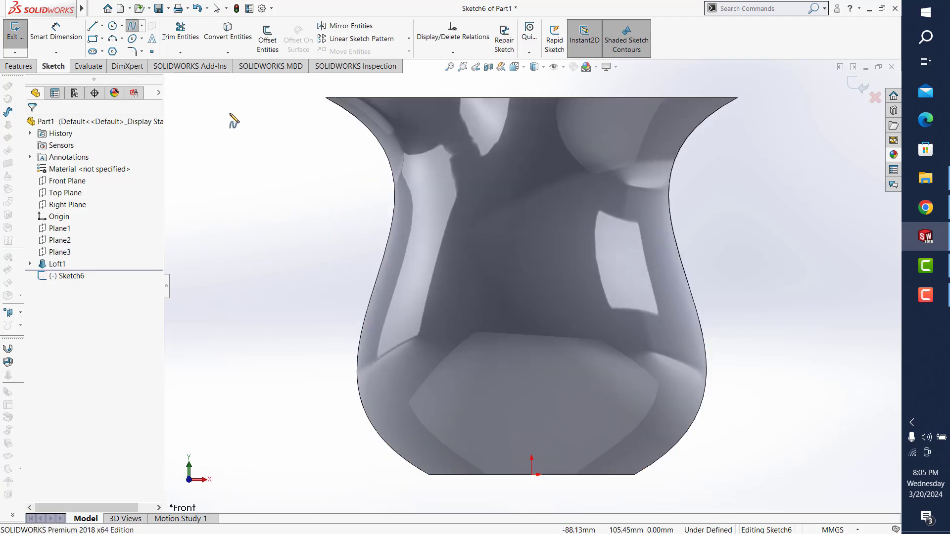
left_click(337, 125)
left_click(378, 105)
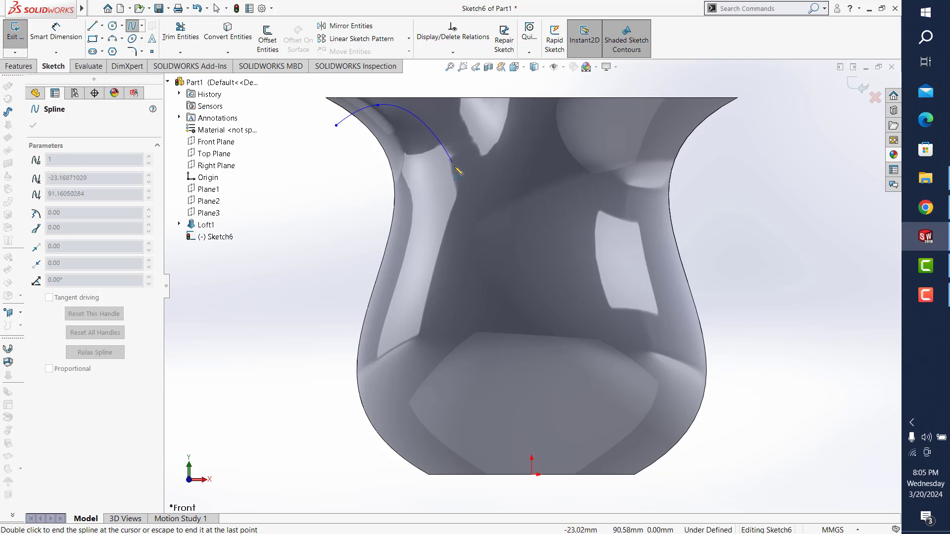
left_click(484, 158)
left_click(626, 154)
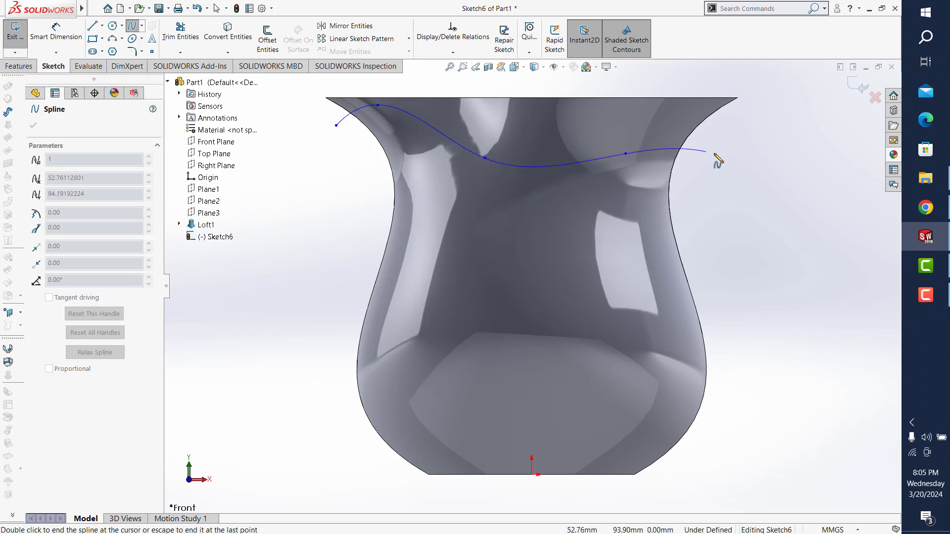
double_click(744, 156)
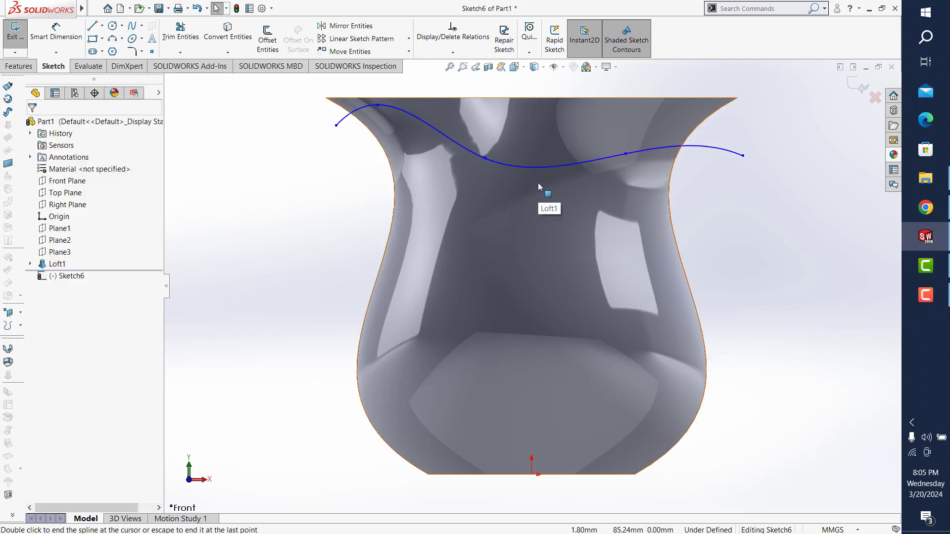
middle_click_drag(538, 182, 531, 248, "ctrl")
- Close the contour with lines above the rim, merge the open endpoints, and exit Sketch6
left_click(92, 25)
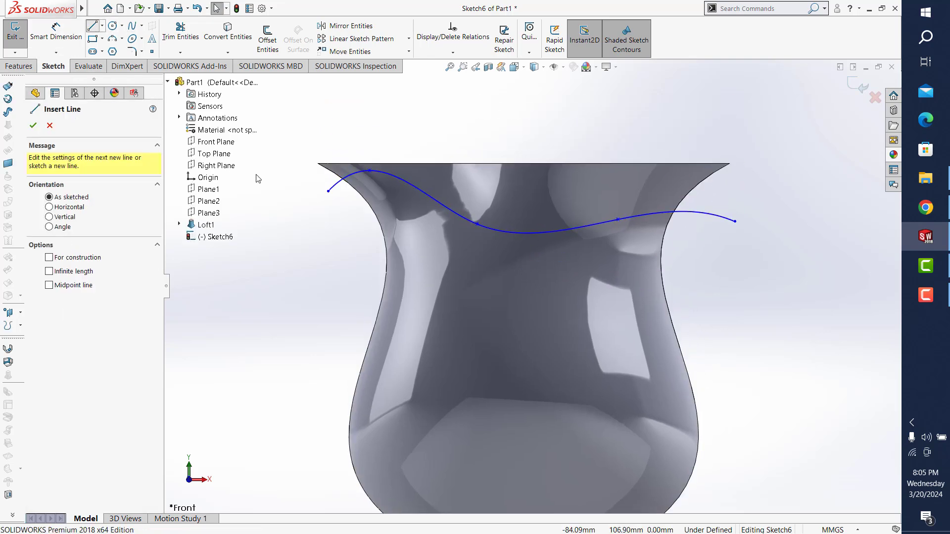
left_click(329, 191)
double_click(314, 179)
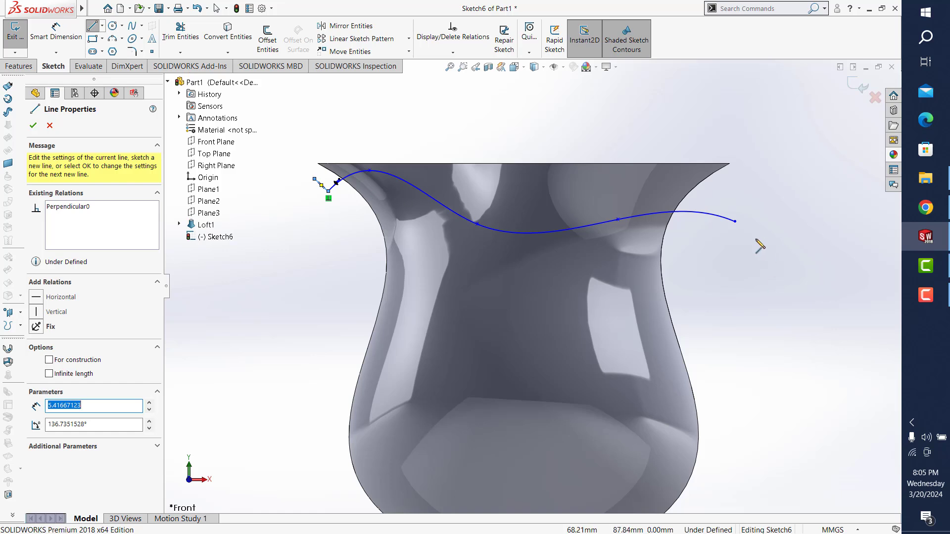
left_click(735, 221)
left_click(776, 116)
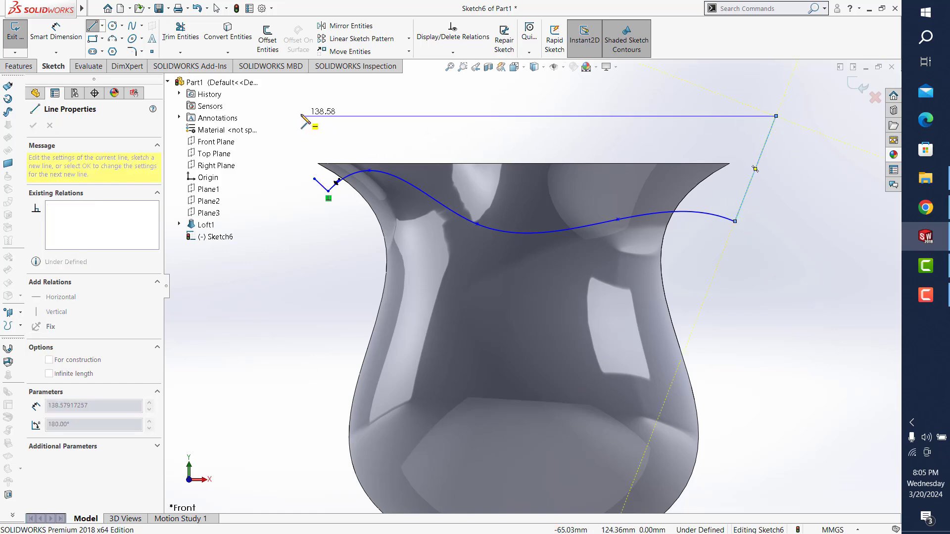
double_click(302, 116)
left_click(314, 178, "ctrl")
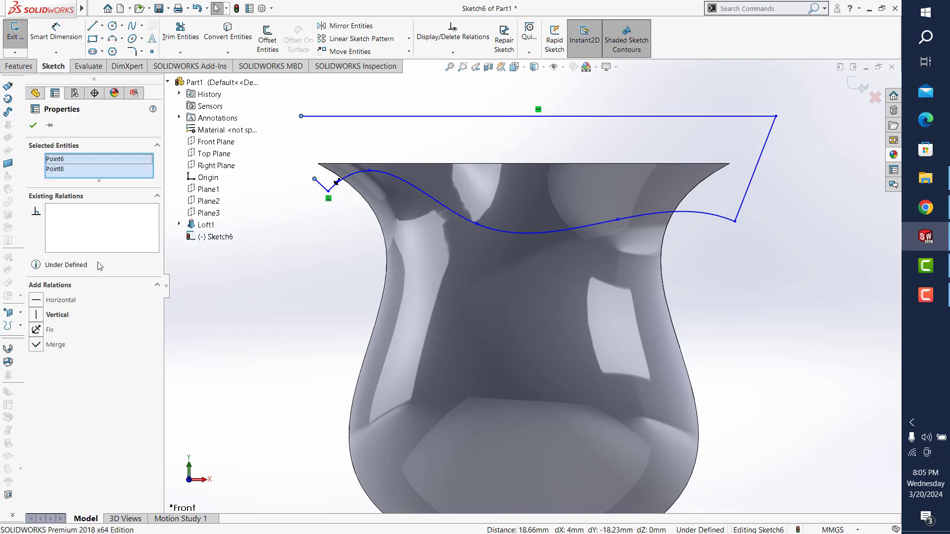
left_click(36, 348)
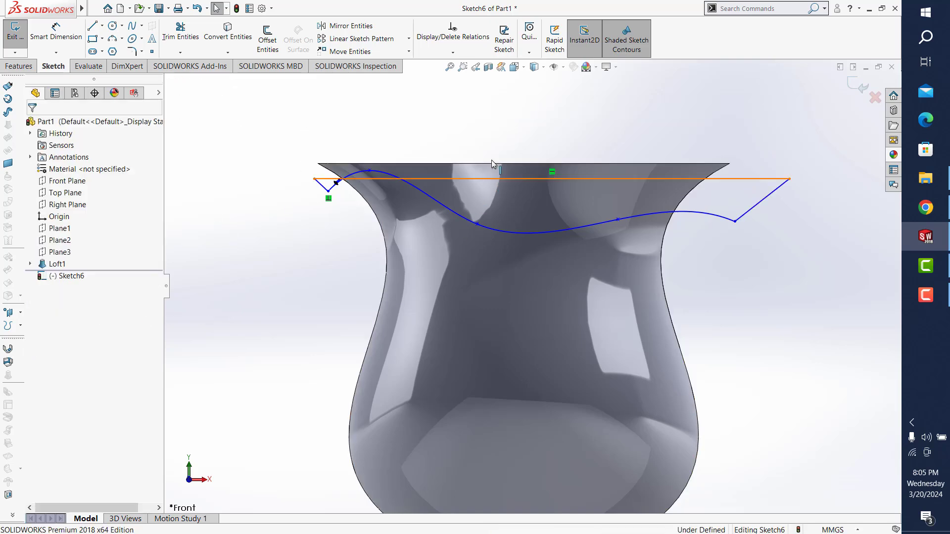
left_click(491, 119)
key("Escape")
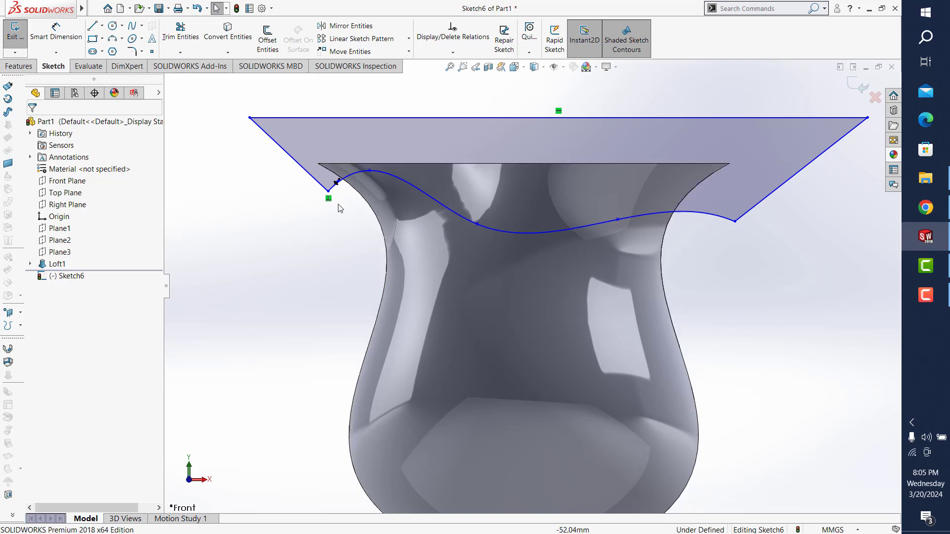
left_click(857, 81)
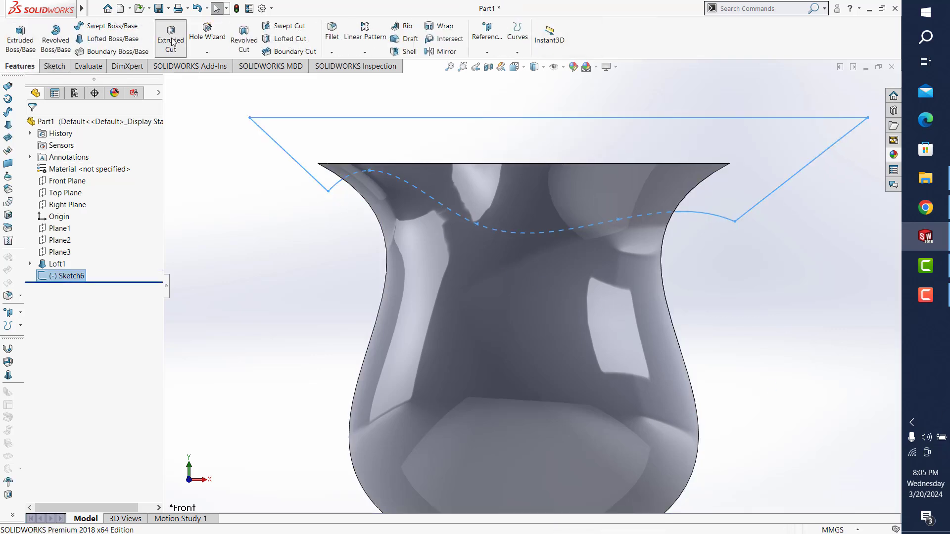
- Extrude-cut Sketch6 Through All - Both to trim the pitcher top into a curved spout
left_click(172, 42)
left_click(132, 194)
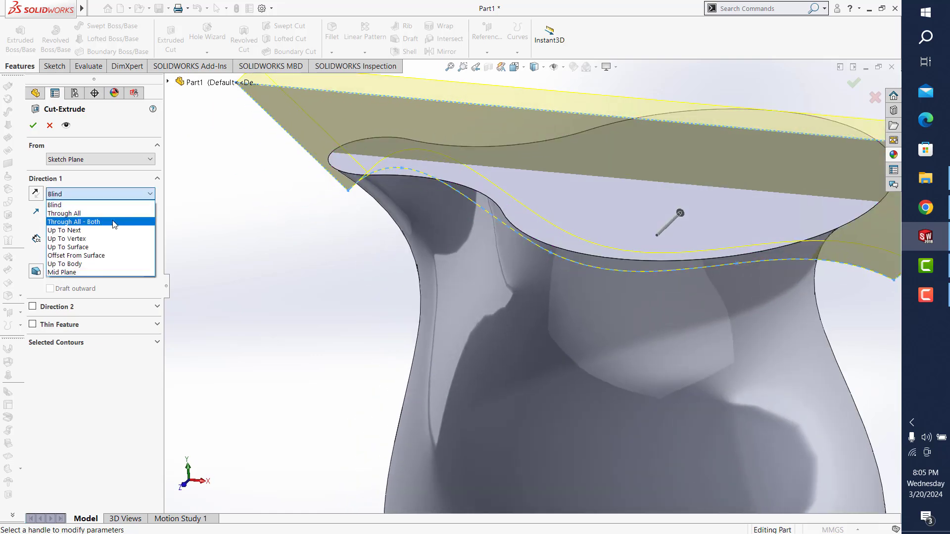
left_click(114, 222)
left_click(854, 83)
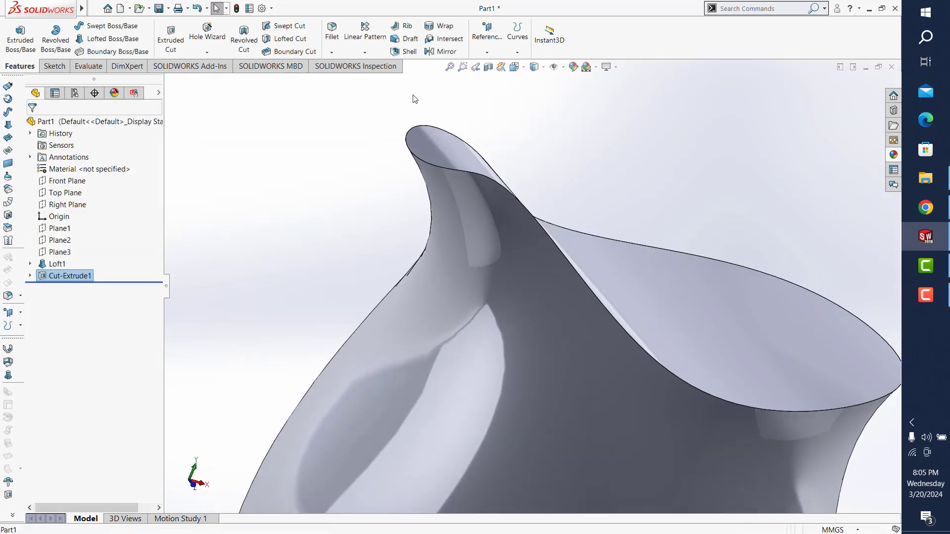
left_click(450, 67)
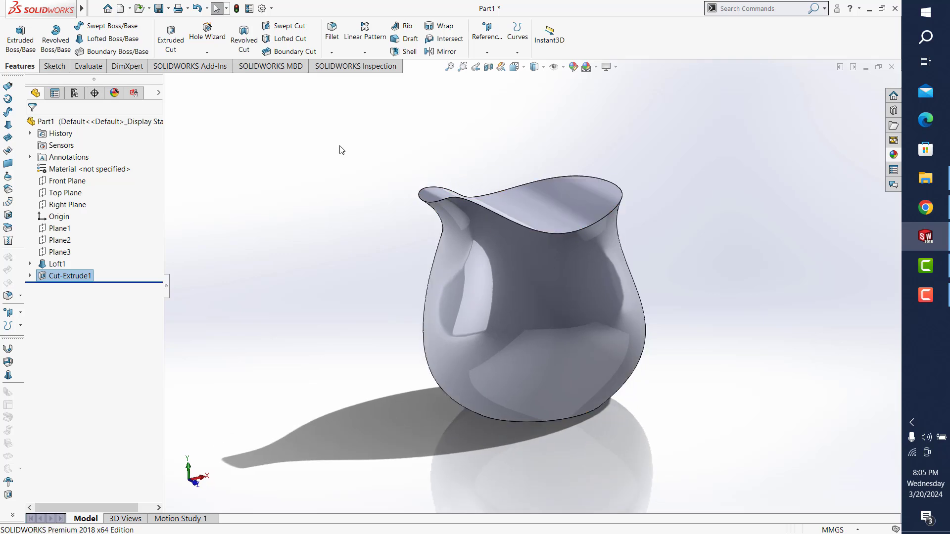
mouse_move(650, 266)
middle_mouse_down()
mouse_move(562, 269)
mouse_move(630, 244)
mouse_move(628, 226)
middle_mouse_up()
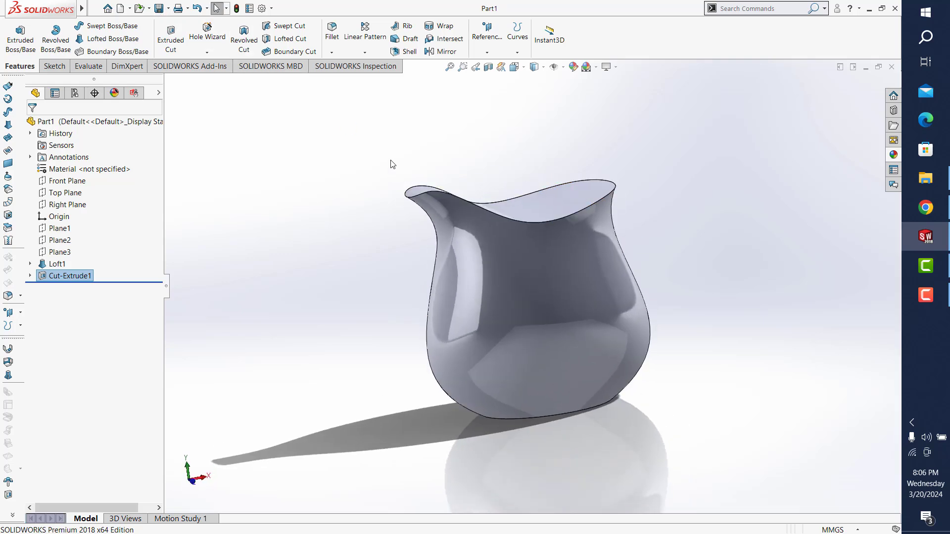
- Shell the pitcher with 2 mm wall thickness, removing the top face
left_click(406, 51)
type("2.00mm")
mouse_move(618, 222)
middle_mouse_down()
mouse_move(674, 195)
mouse_move(580, 261)
middle_mouse_up()
left_click(597, 208)
left_click(853, 84)
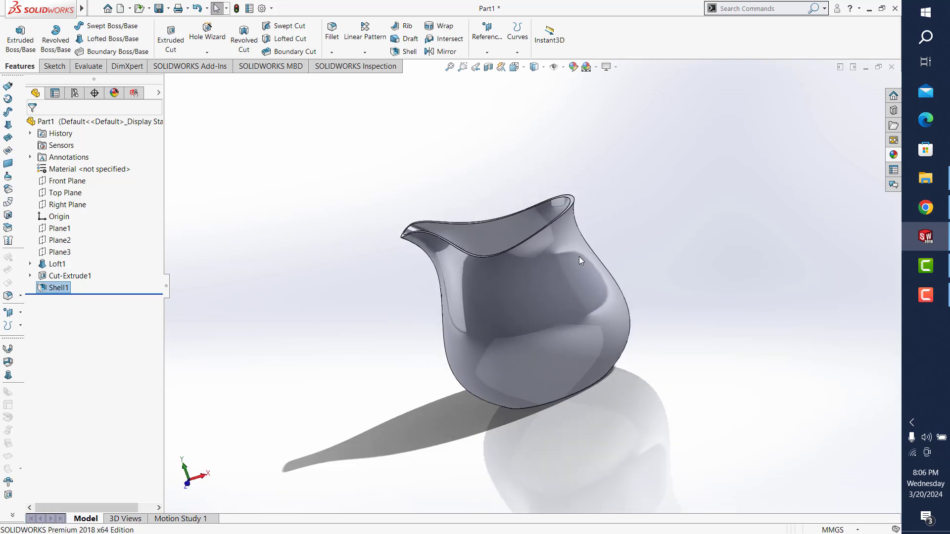
- Save the part and start a new sketch on the Front Plane
left_click(160, 10)
left_click(55, 66)
left_click(15, 32)
left_click(168, 82)
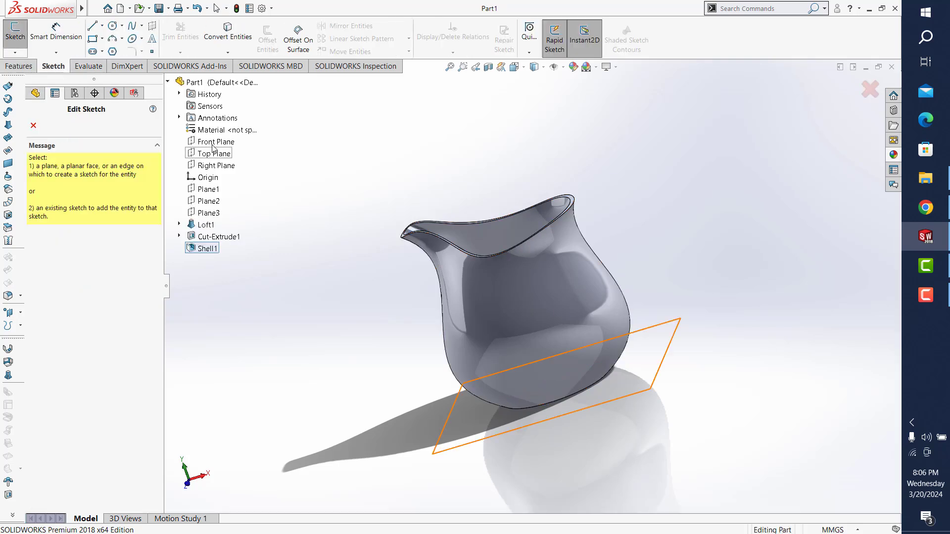
left_click(206, 142)
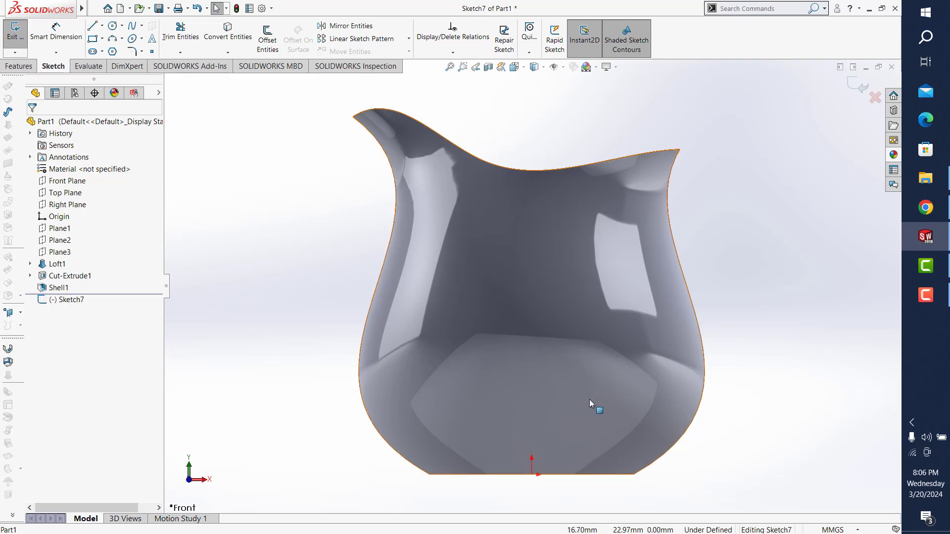
scroll(619, 388, "down", 5)
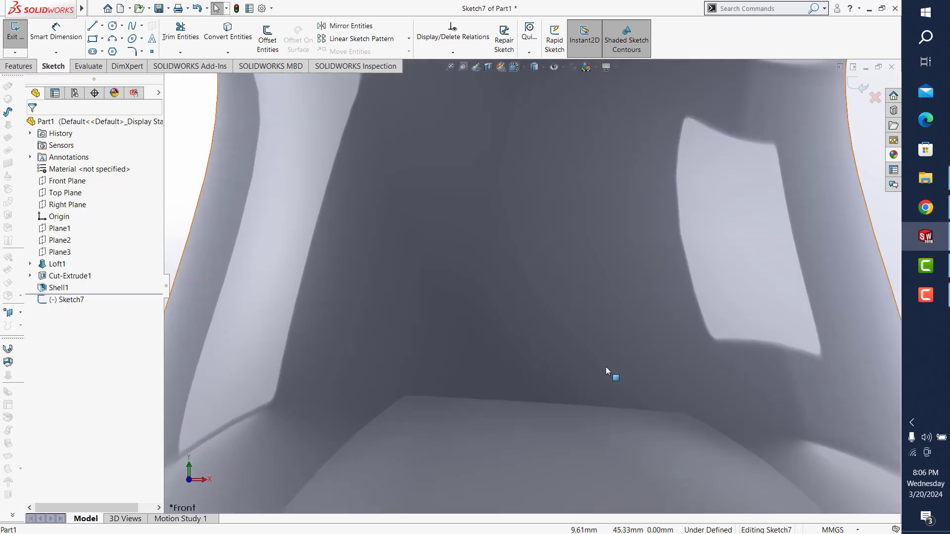
scroll(619, 102, "up", 3)
- Draw a vertical line down from the vase's bottom corner and a horizontal line outward
left_click(92, 29)
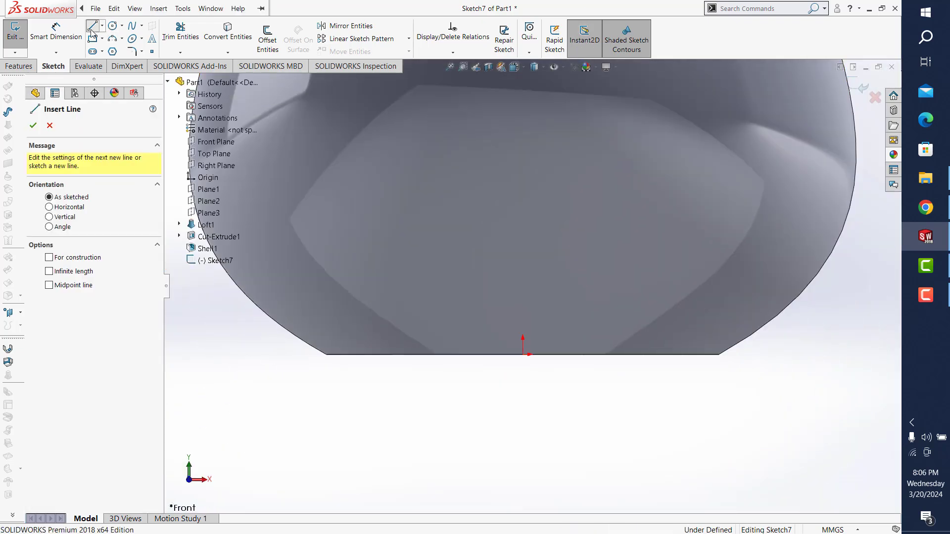
left_click(719, 355)
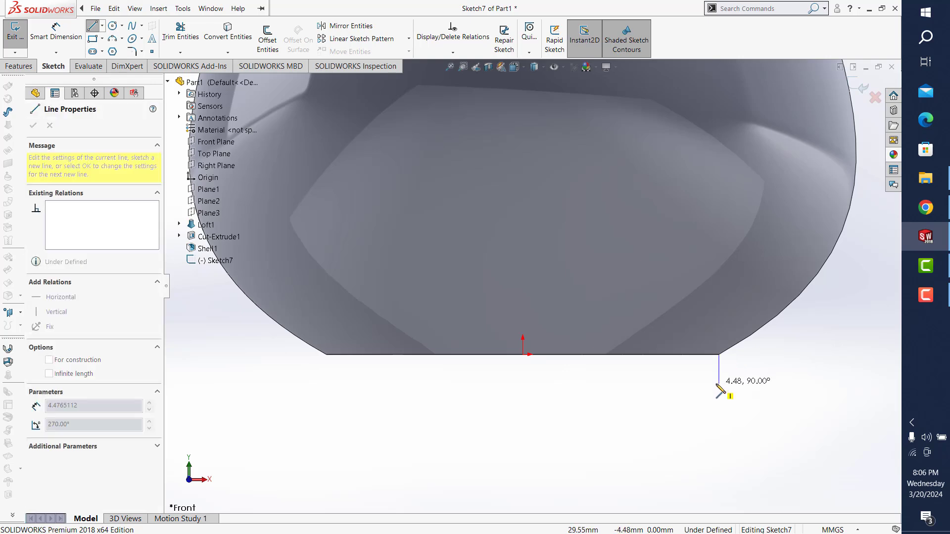
left_click(718, 383)
left_click(802, 384)
key("Escape")
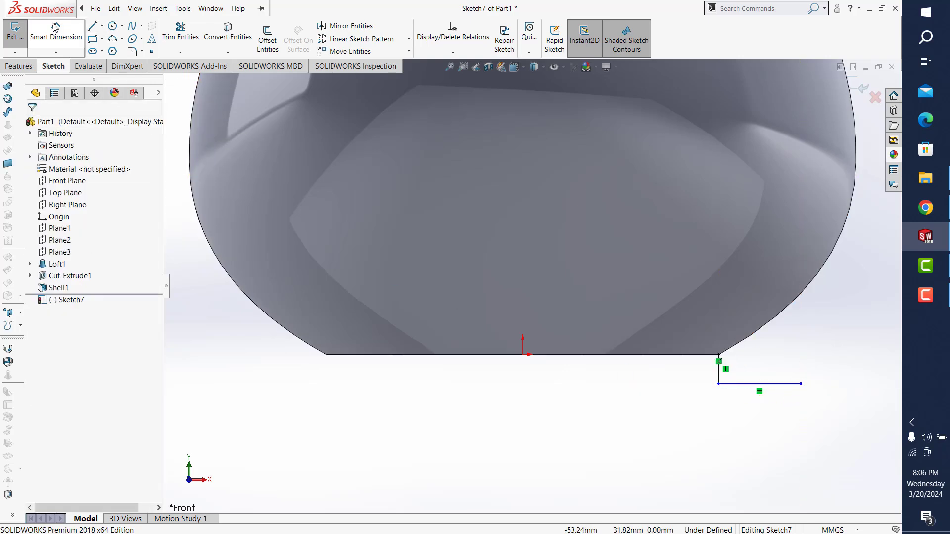
- Dimension the vertical line to 4 mm and the horizontal line to 8 mm
left_click(56, 31)
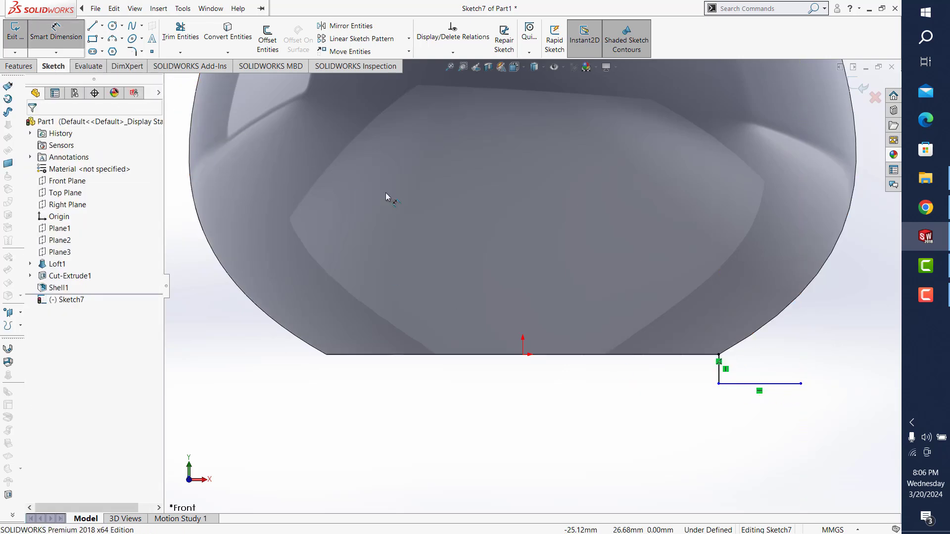
left_click(719, 374)
left_click(682, 396)
type("4.4765112mm")
key("Return")
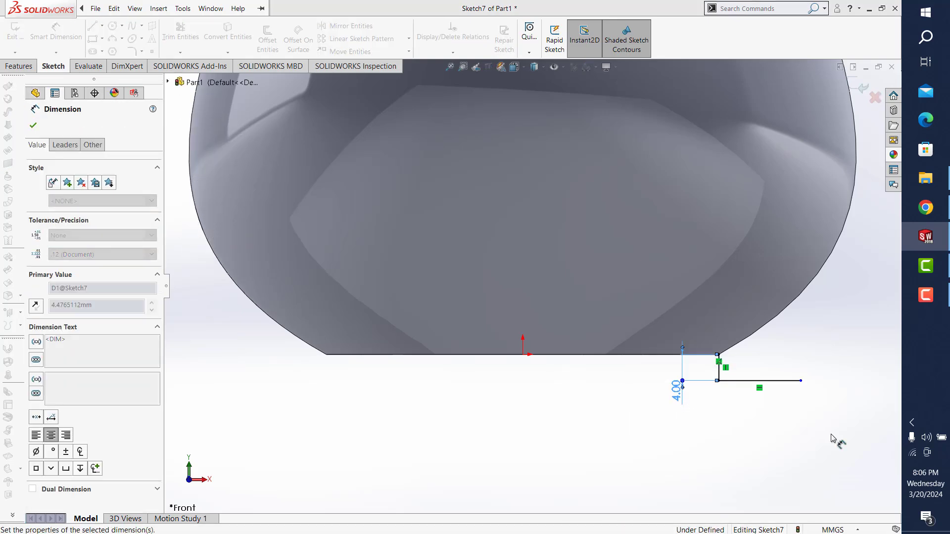
left_click(774, 381)
left_click(776, 426)
type("8")
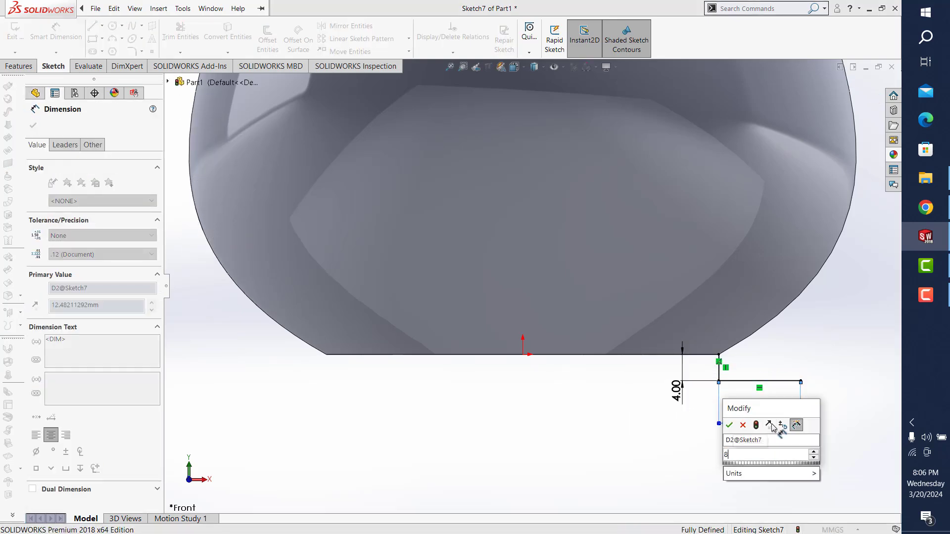
key("Return")
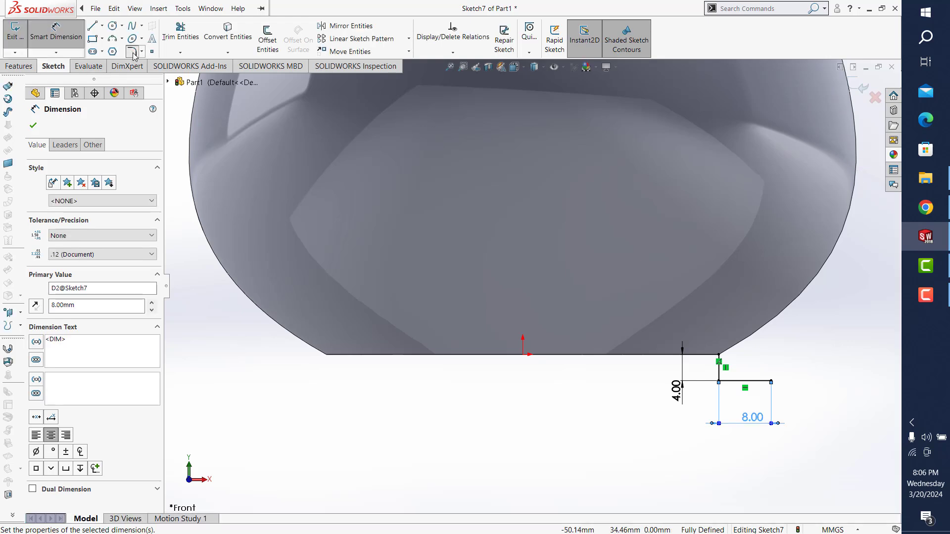
- Round the corner between the lines with a 3 mm sketch fillet and exit Sketch7
left_click(133, 51)
left_click(720, 372)
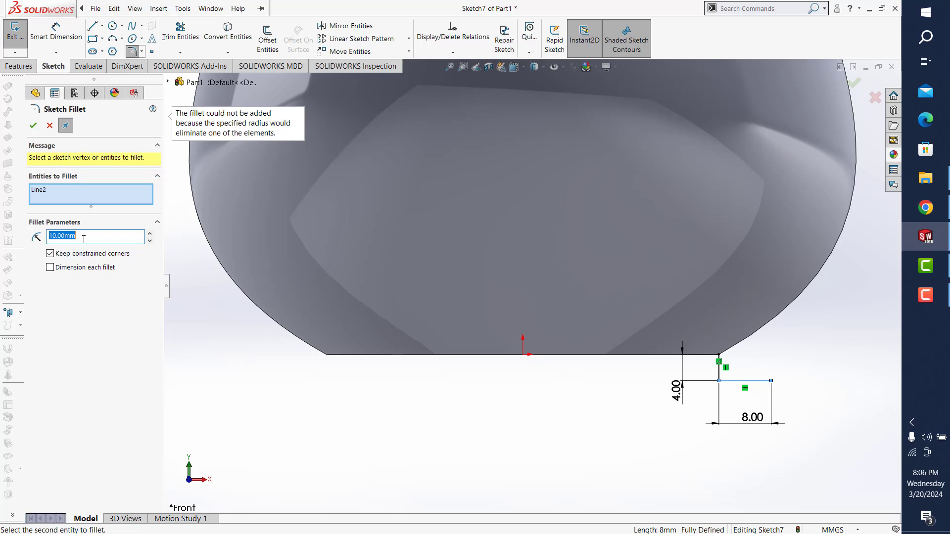
type("3")
left_click(718, 382)
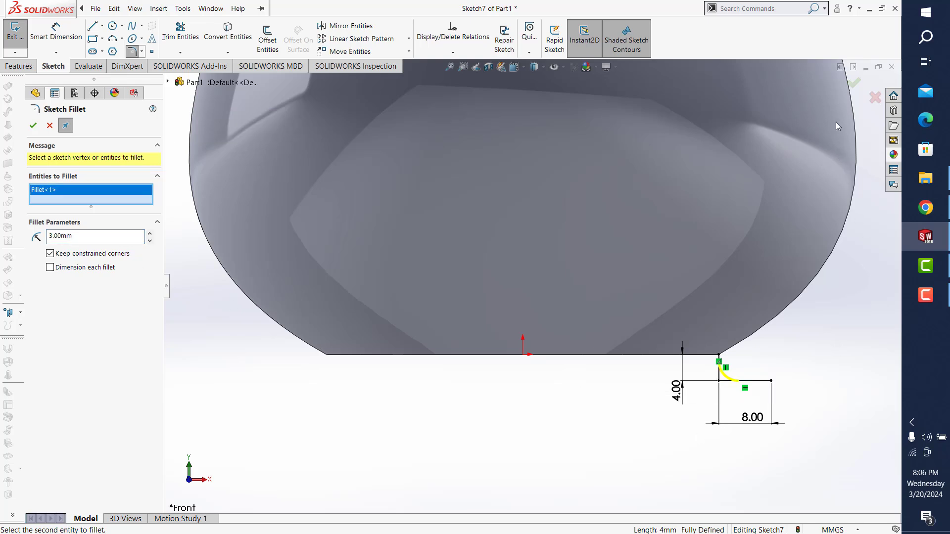
left_click(855, 82)
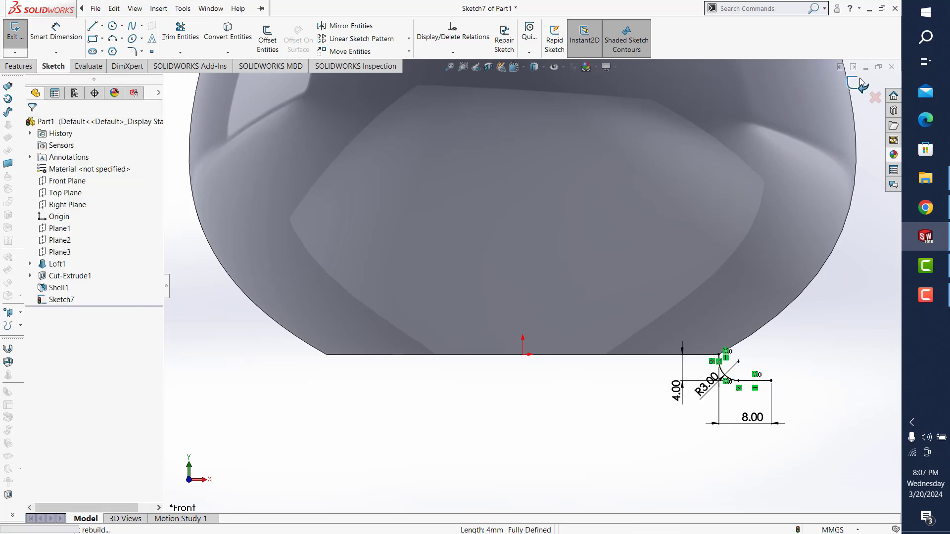
left_click(861, 81)
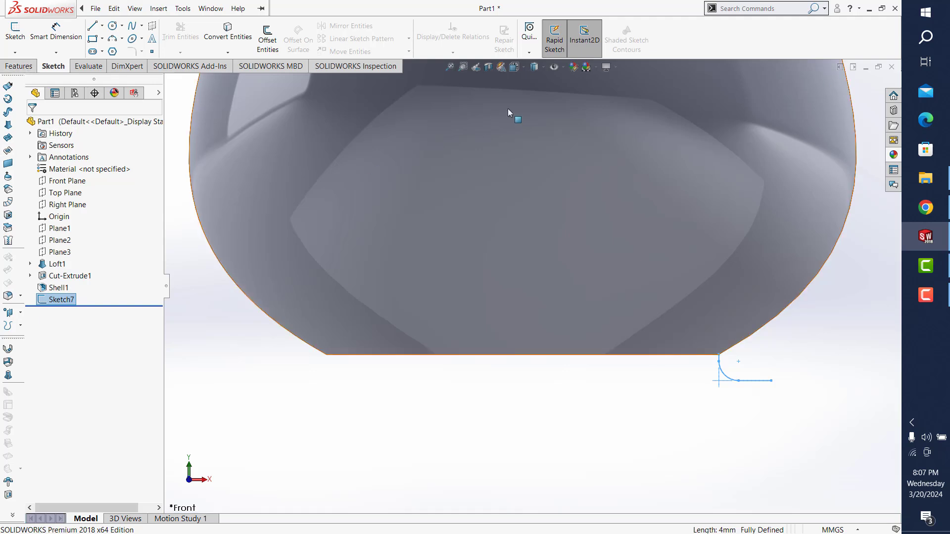
- Create Axis1 where the Front and Right planes intersect, then start a revolved boss
left_click(444, 71)
key("Escape")
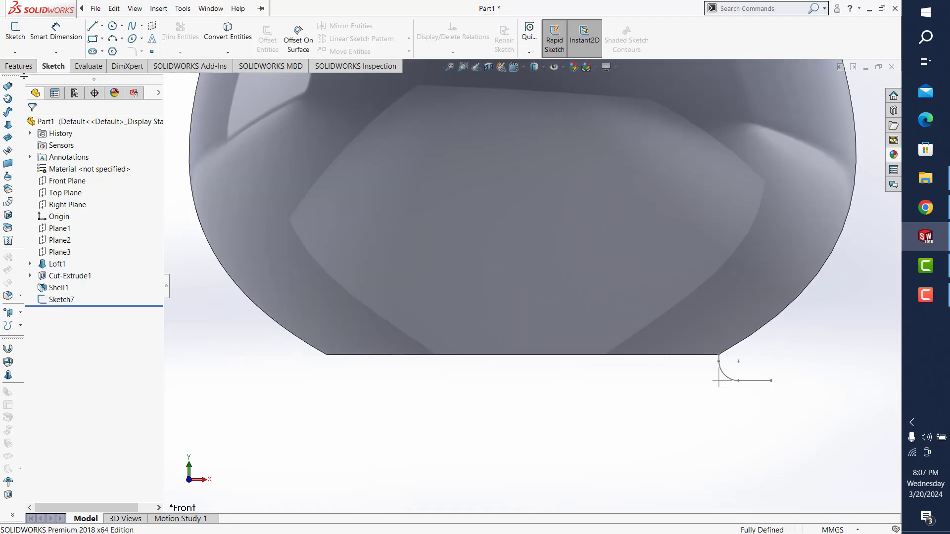
left_click(19, 66)
left_click(487, 37)
left_click(490, 79)
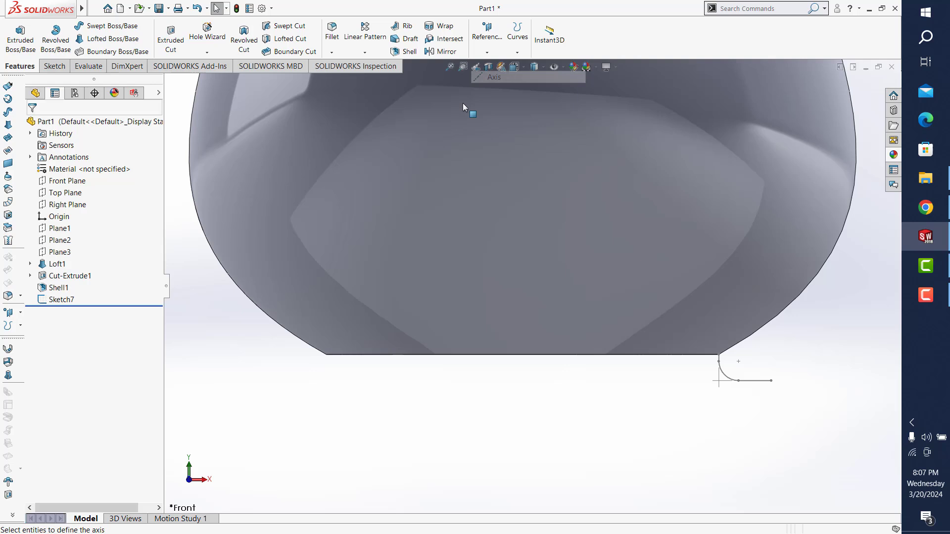
left_click(449, 67)
left_click(168, 82)
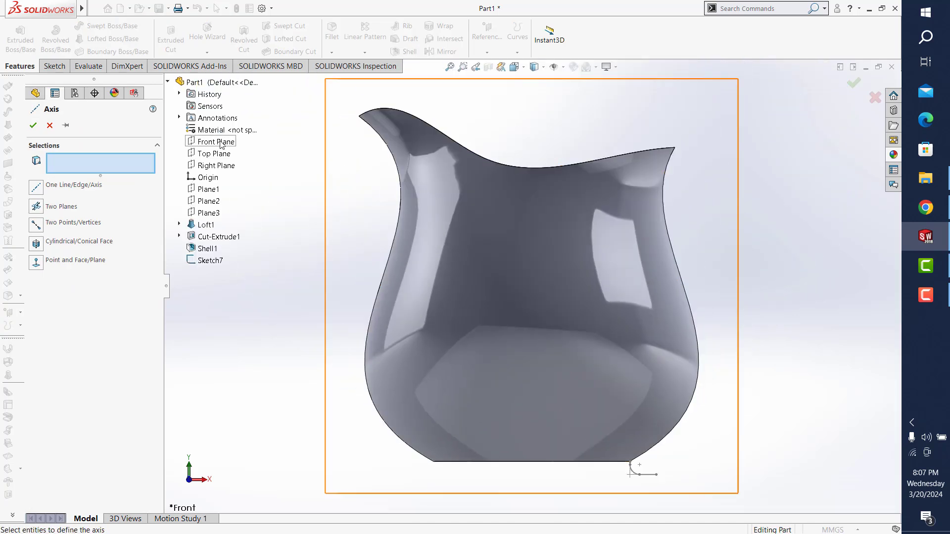
left_click(216, 142)
left_click(216, 166)
left_click(33, 125)
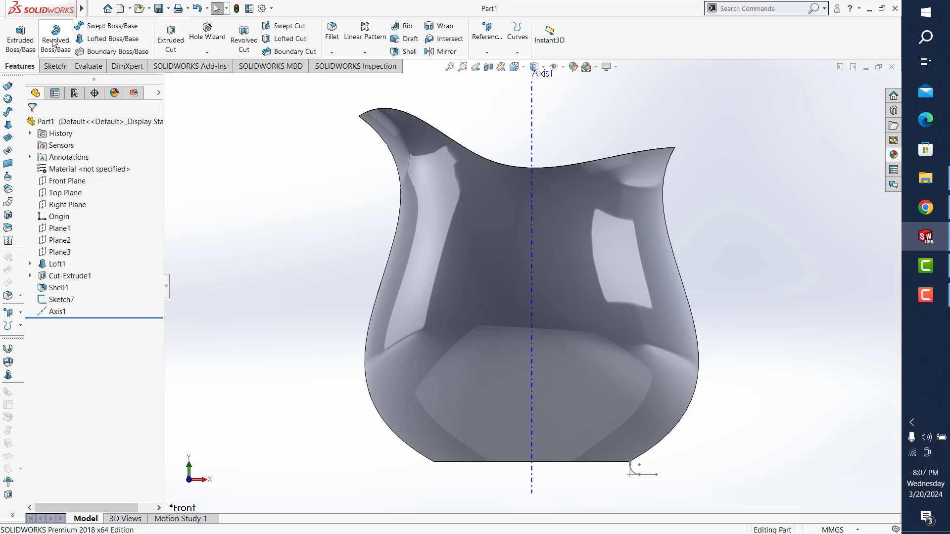
left_click(62, 54)
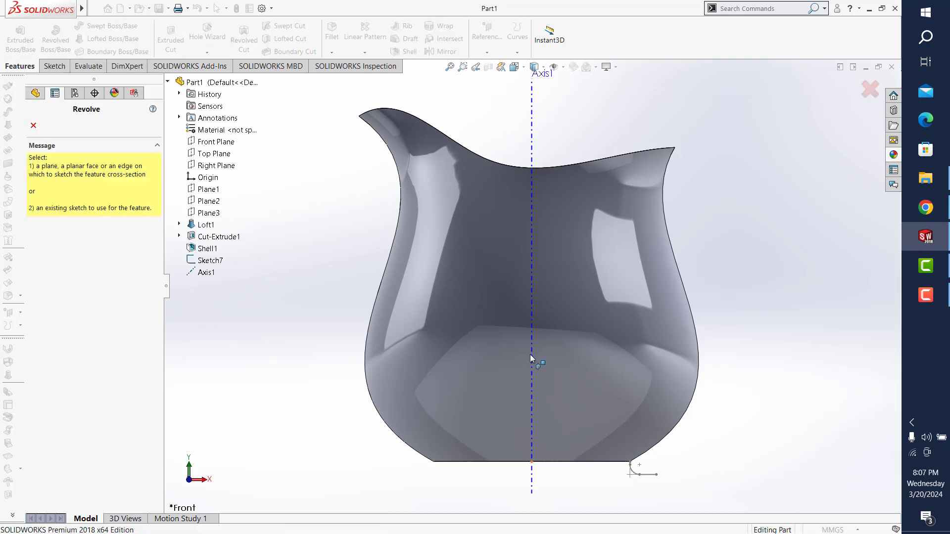
- Revolve Sketch7 360° around Axis1 as a 2 mm thin-wall foot ring
left_click(650, 476)
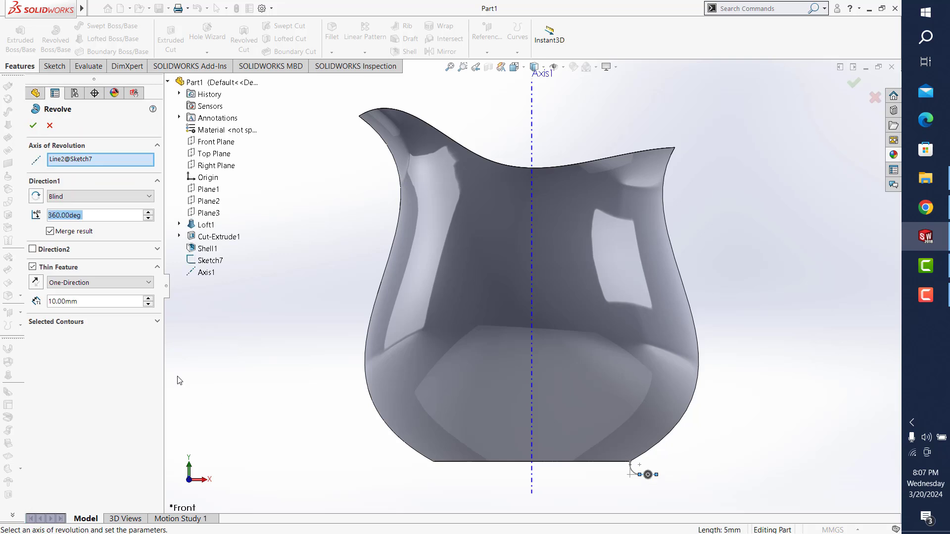
right_click(104, 157)
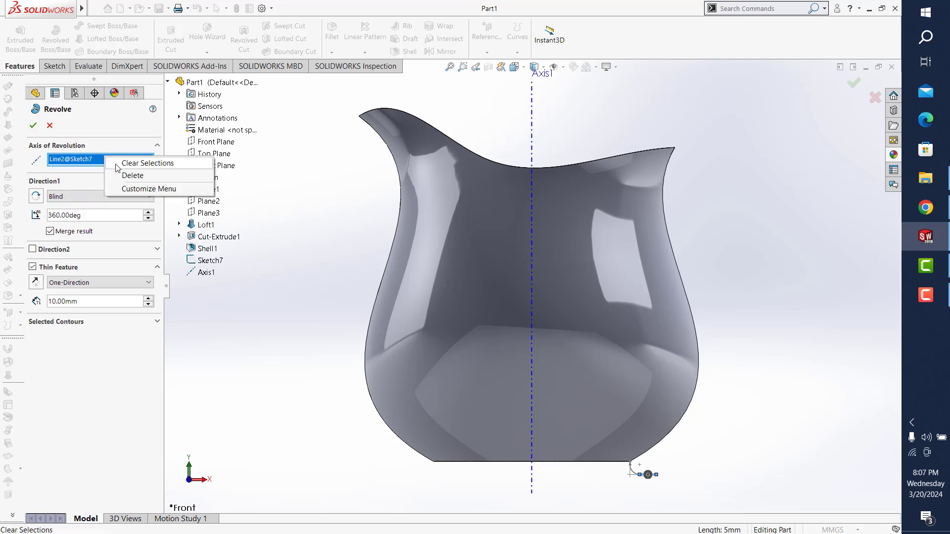
left_click(141, 176)
left_click(532, 135)
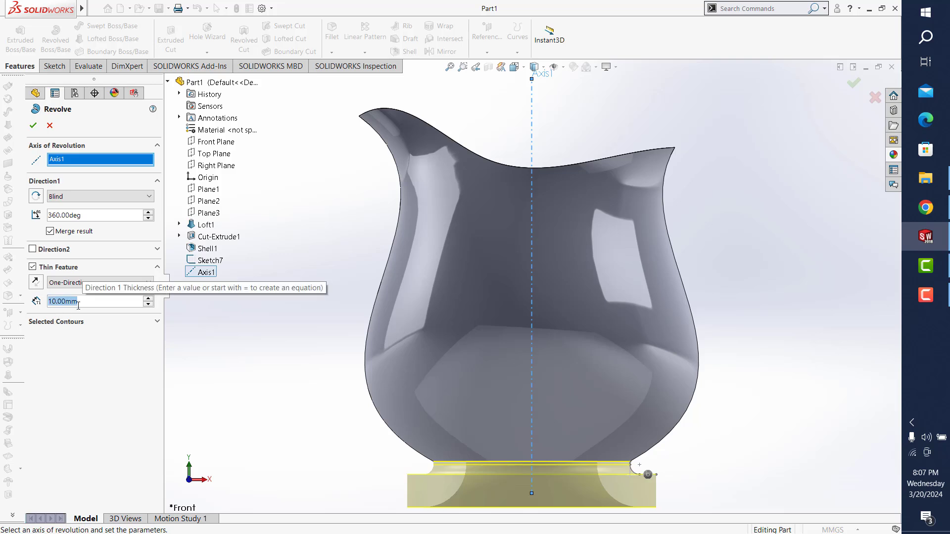
type("2")
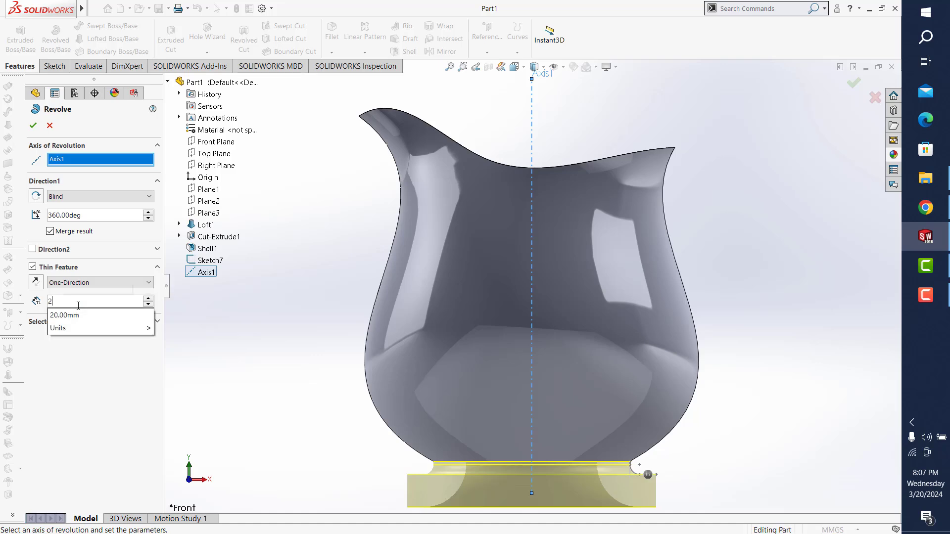
key("Return")
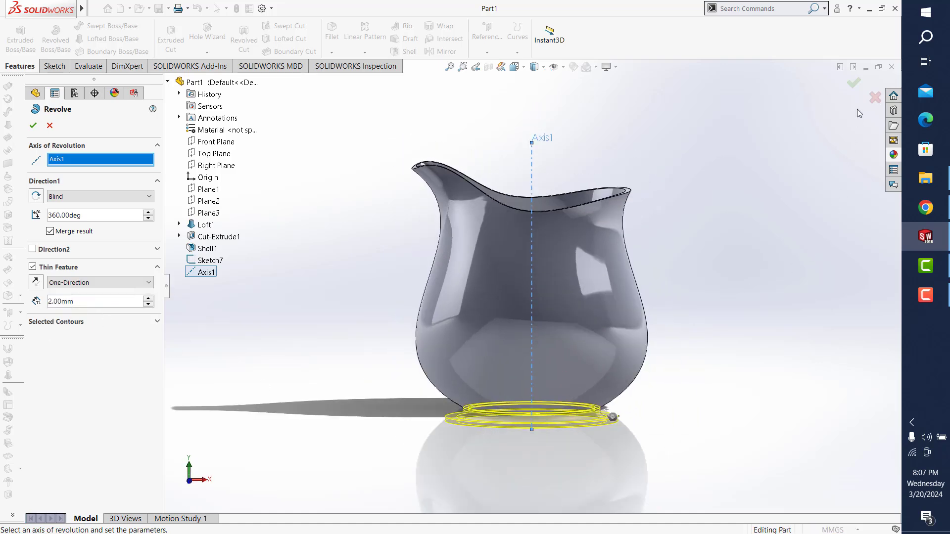
left_click(854, 83)
- Orbit to inspect the new foot ring and dismiss the open-file options
middle_click_drag(657, 327, 299, 178)
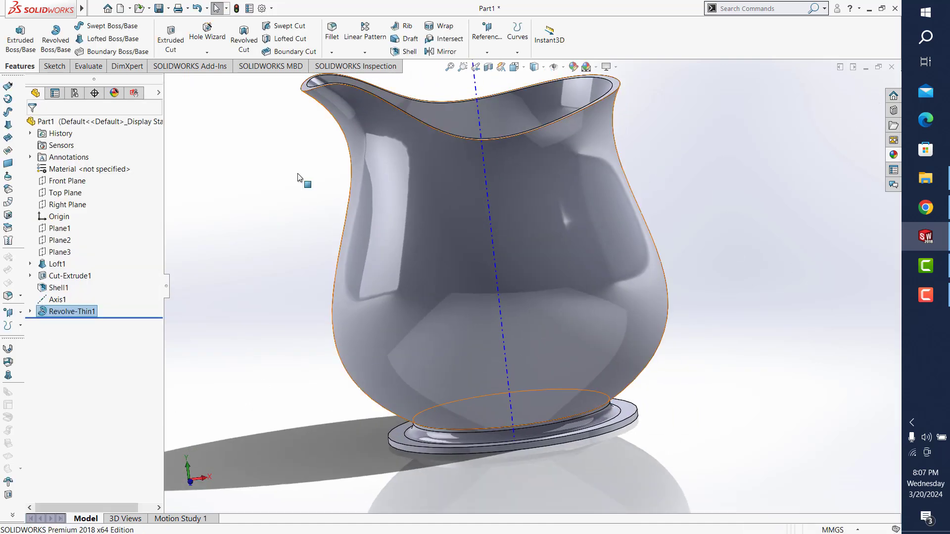
left_click(149, 8)
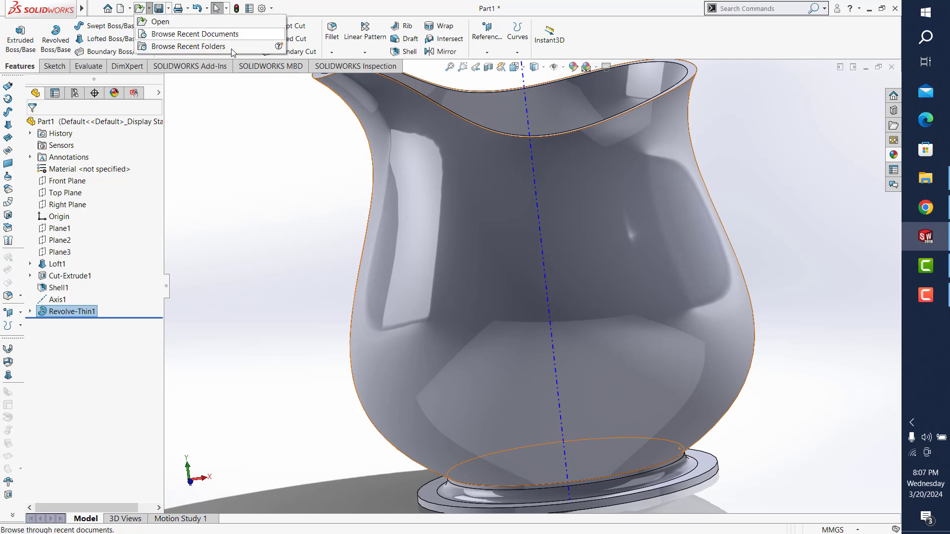
left_click(450, 98)
- Fit the vase in view and start a new sketch on Front Plane
key("f")
left_click(53, 66)
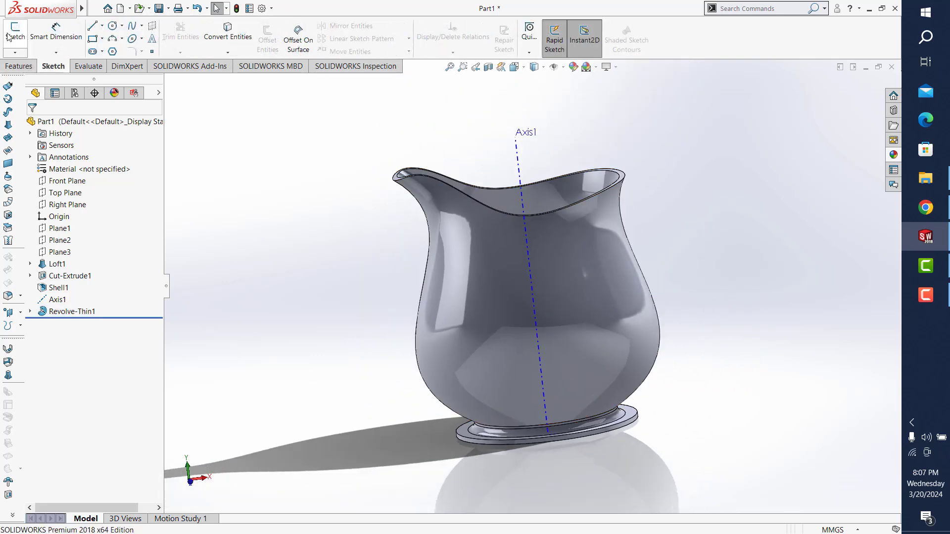
left_click(15, 32)
left_click(213, 146)
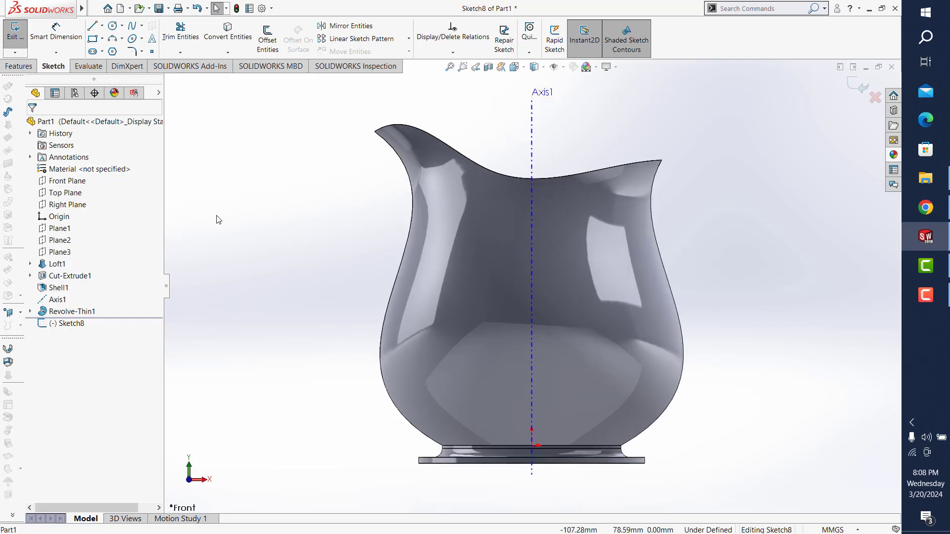
- Set the display style to Hidden Lines Visible and pan to the vase base
left_click(534, 66)
left_click(534, 127)
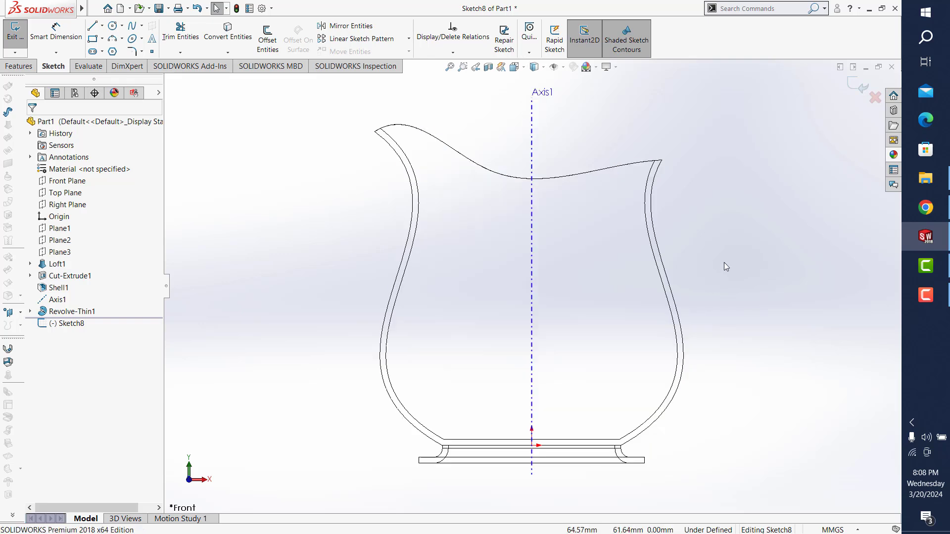
key("shift+z")
middle_click_drag(591, 243, 462, 181, "ctrl")
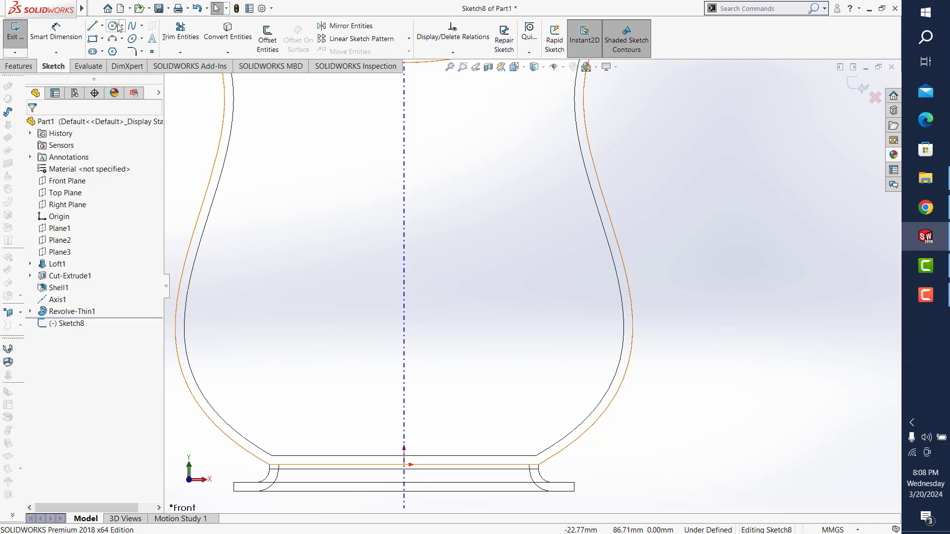
left_click(92, 26)
scroll(557, 186, "down", 2)
- Sketch the small attachment piece on the upper right wall from a short line and 3-point arc
scroll(547, 145, "down", 3)
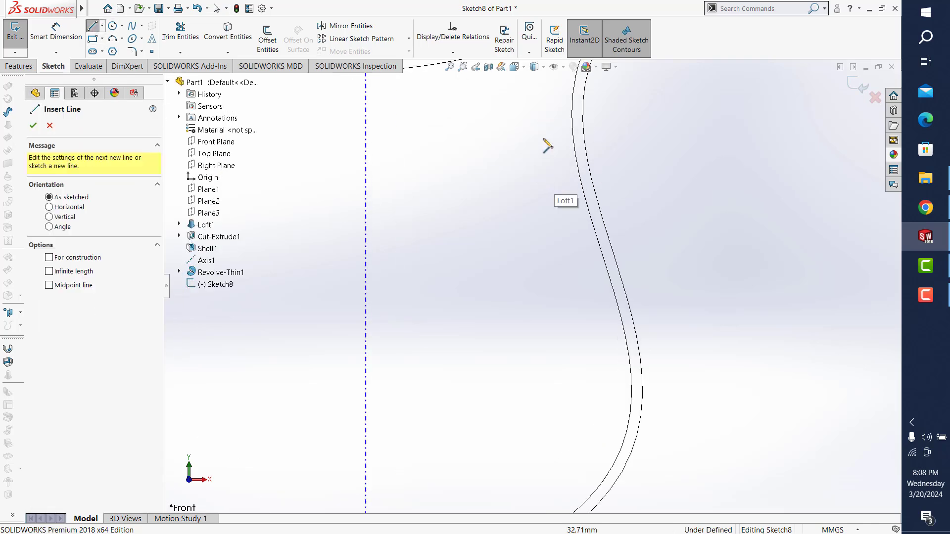
left_click_drag(548, 102, 548, 117)
key("Escape")
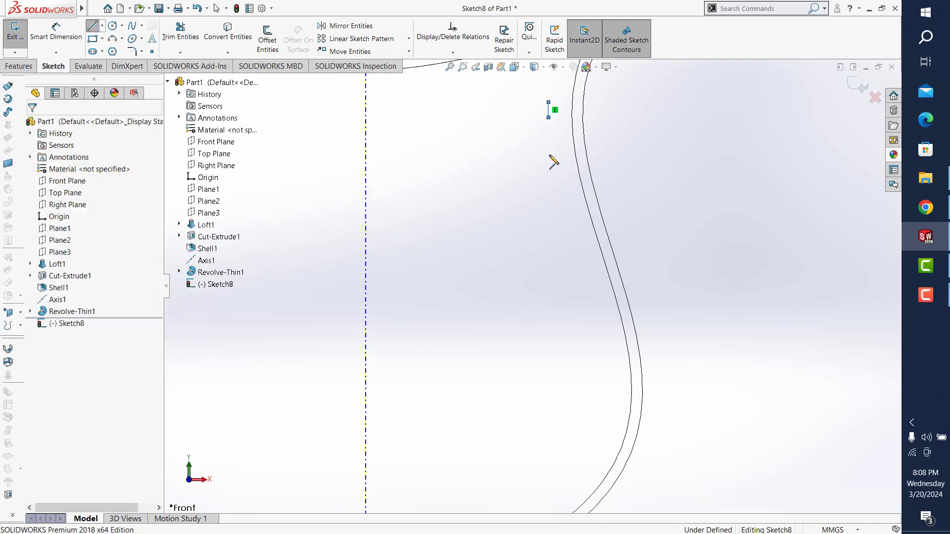
scroll(552, 158, "down", 2)
left_click_drag(553, 156, 554, 176)
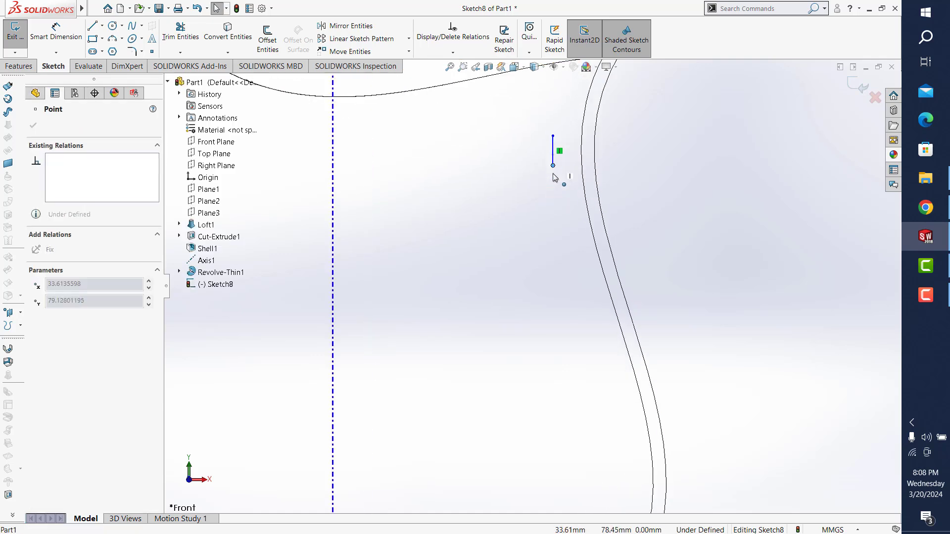
left_click(121, 40)
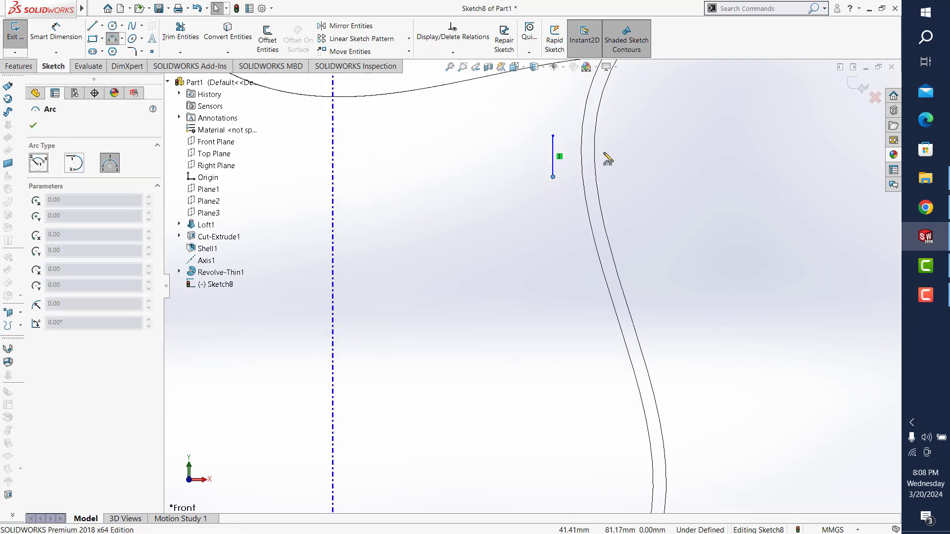
left_click(553, 136)
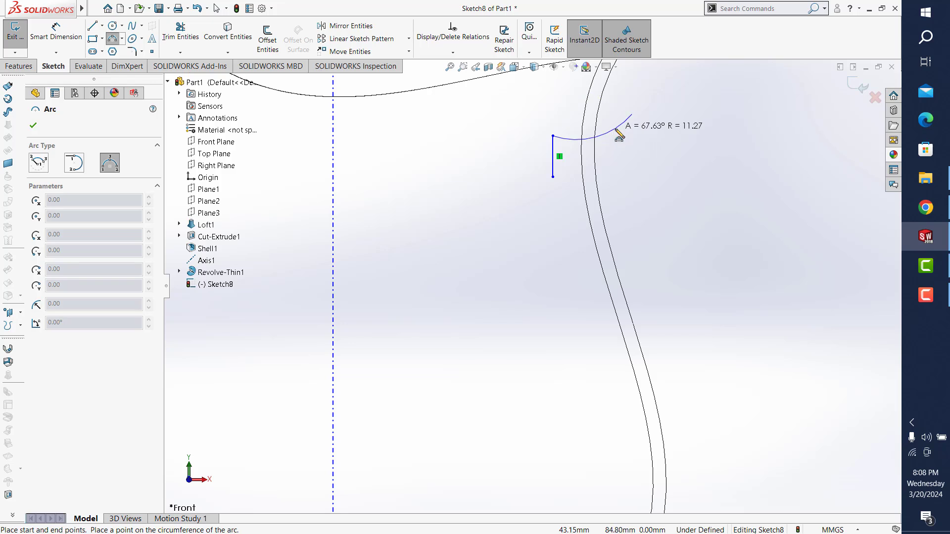
left_click(618, 133)
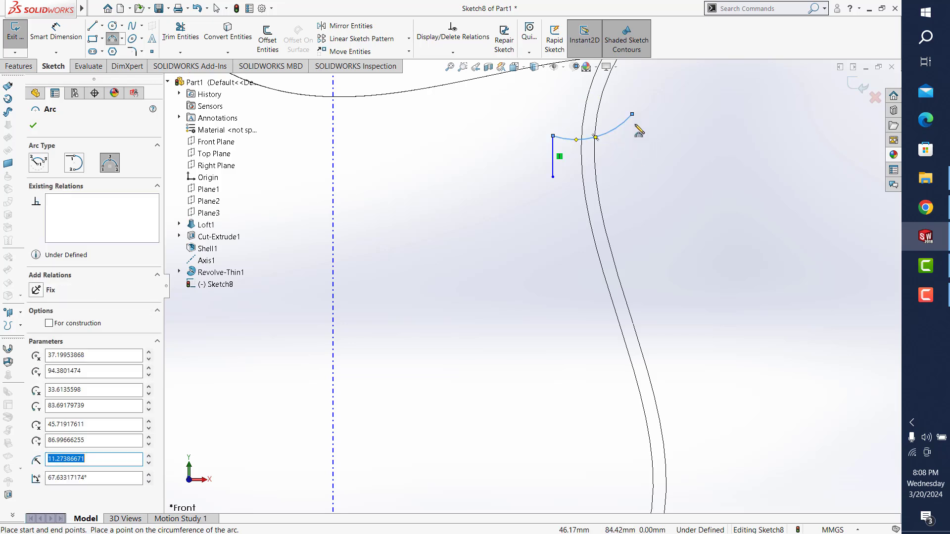
left_click(565, 181)
key("Escape")
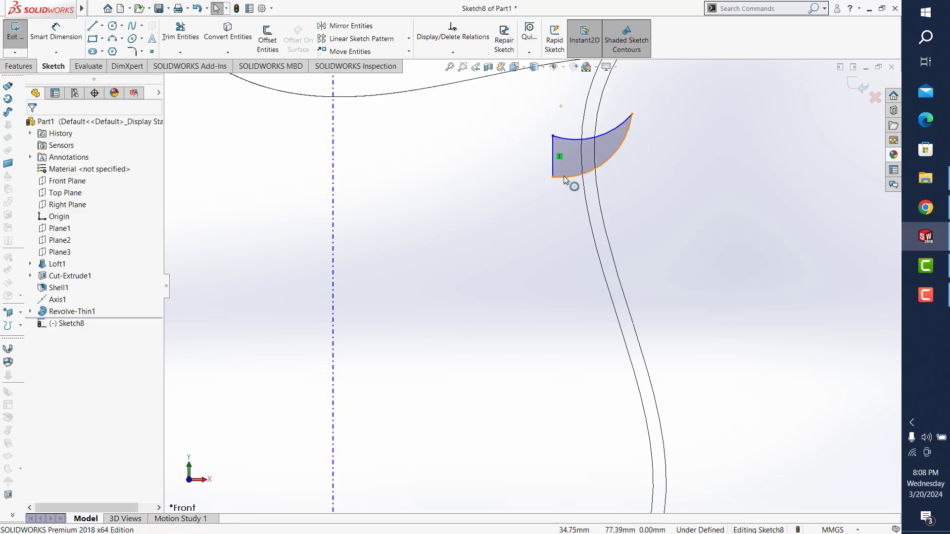
left_click_drag(553, 158, 568, 160)
left_click(718, 257)
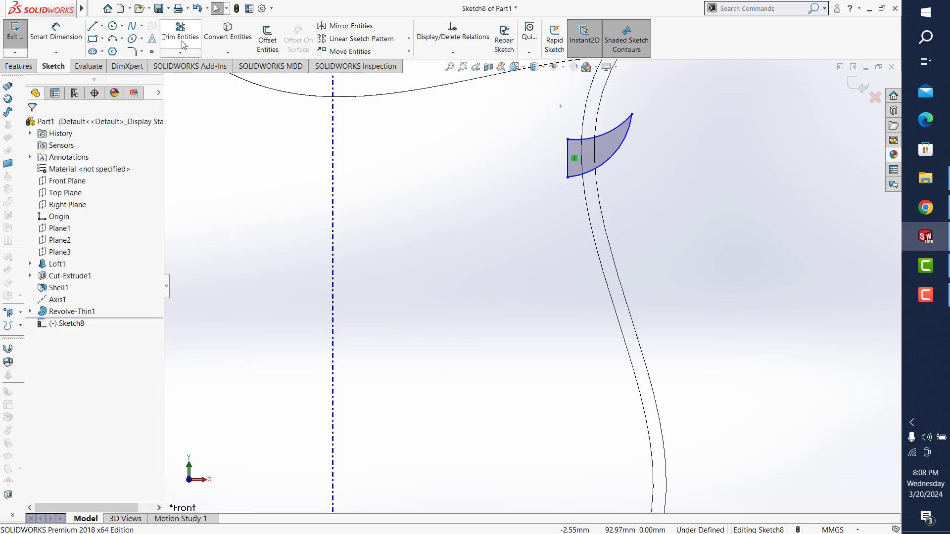
- Draw the outer handle spline from the attachment piece looping down to the lower body
left_click(93, 28)
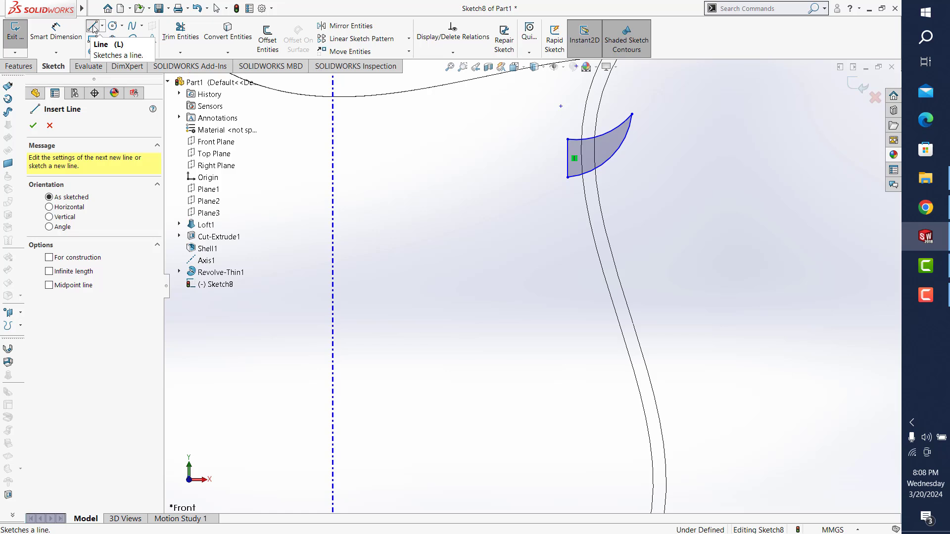
left_click(132, 25)
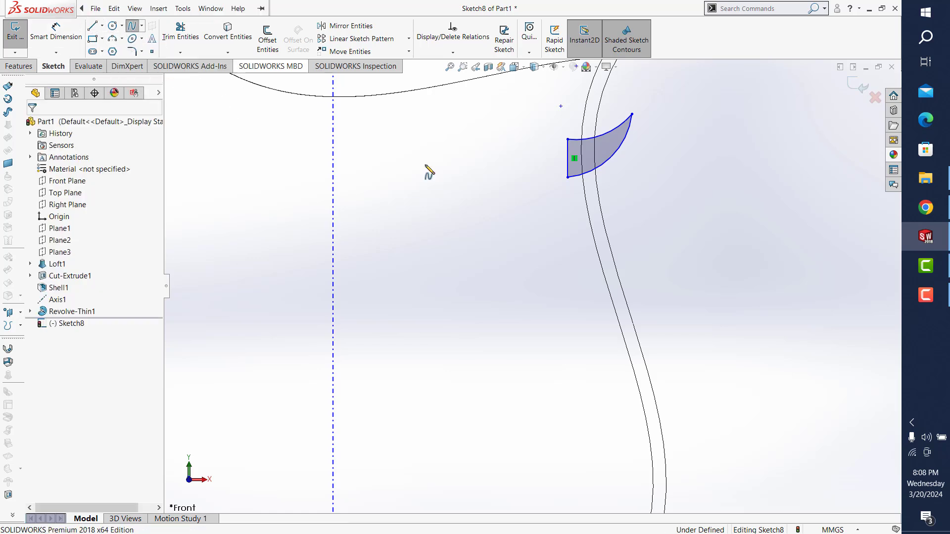
left_click(612, 170)
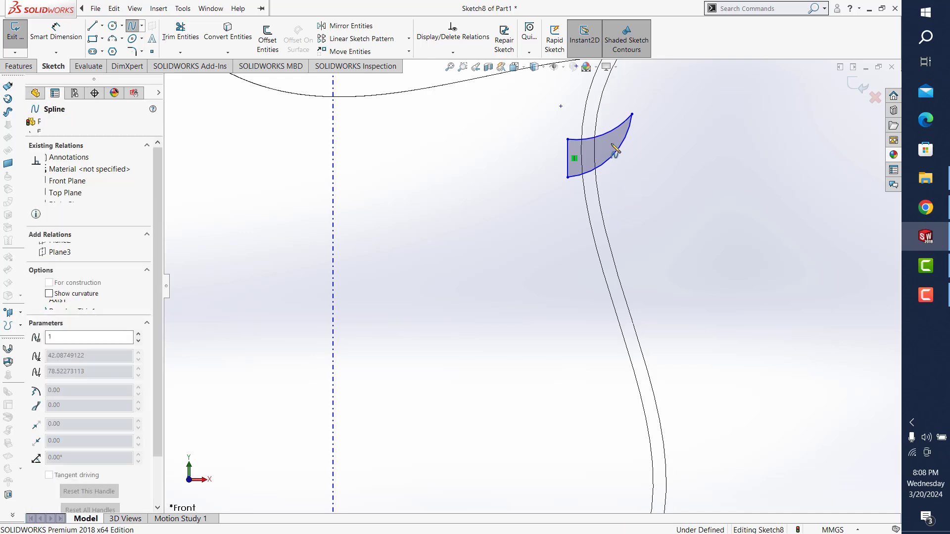
left_click(614, 140)
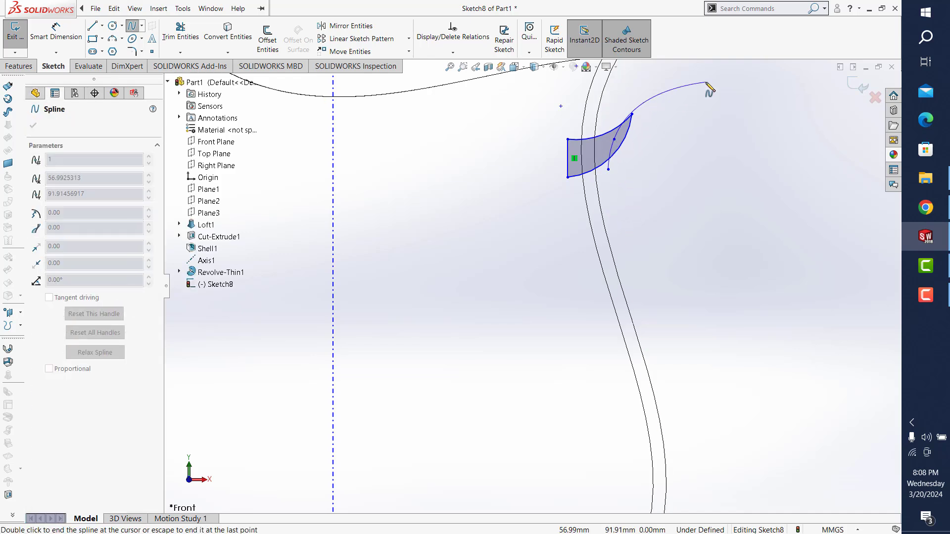
key("z")
key("z")
key("z")
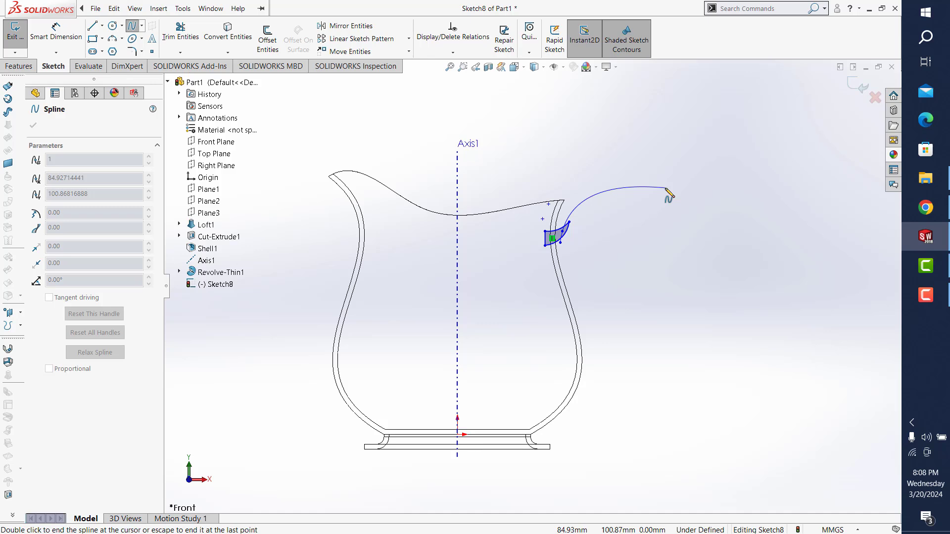
left_click(683, 177)
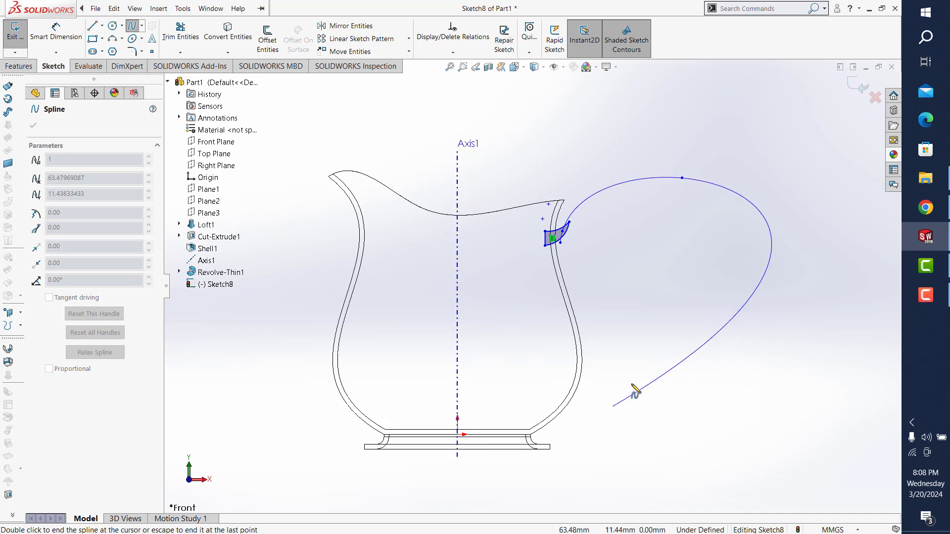
left_click(665, 339)
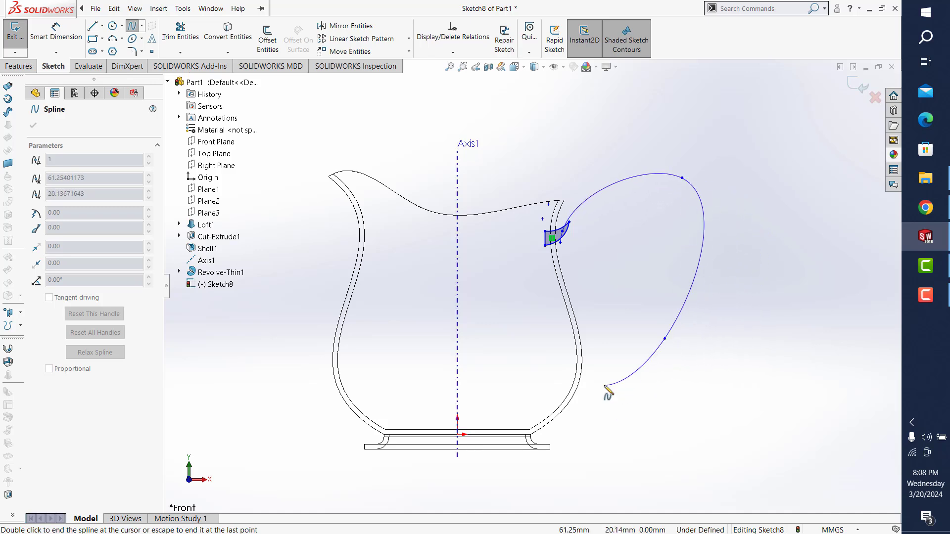
double_click(555, 393)
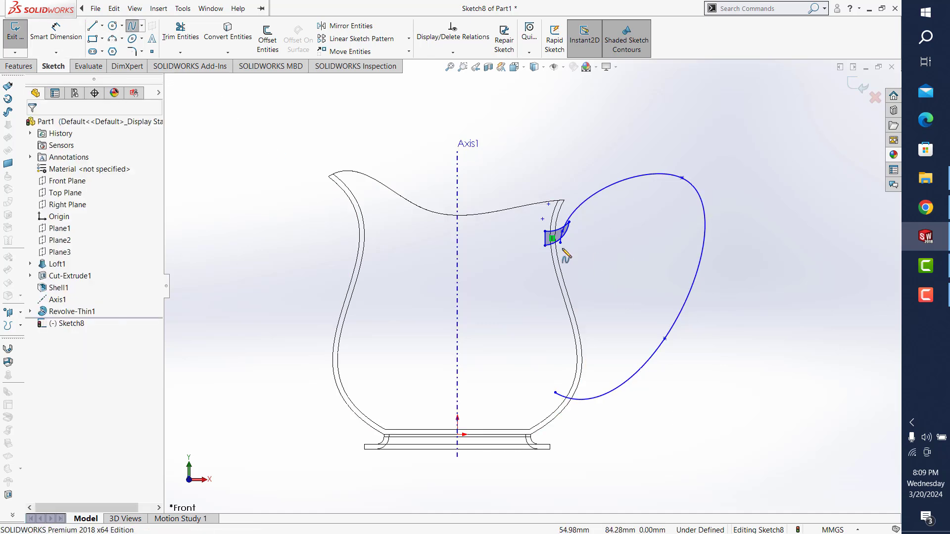
- Draw the inner handle spline nested inside the outer one, ending near the lower body
left_click(576, 242)
left_click(612, 210)
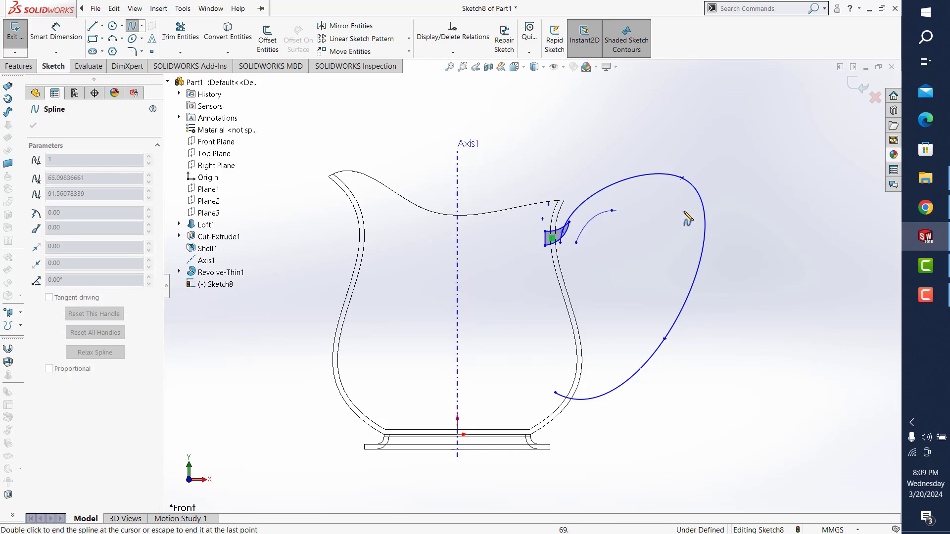
left_click(653, 313)
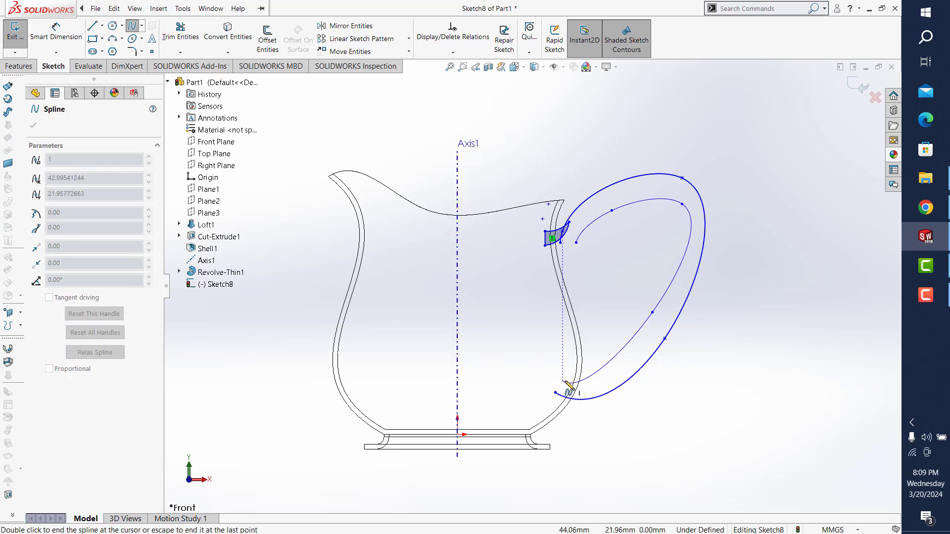
double_click(561, 385)
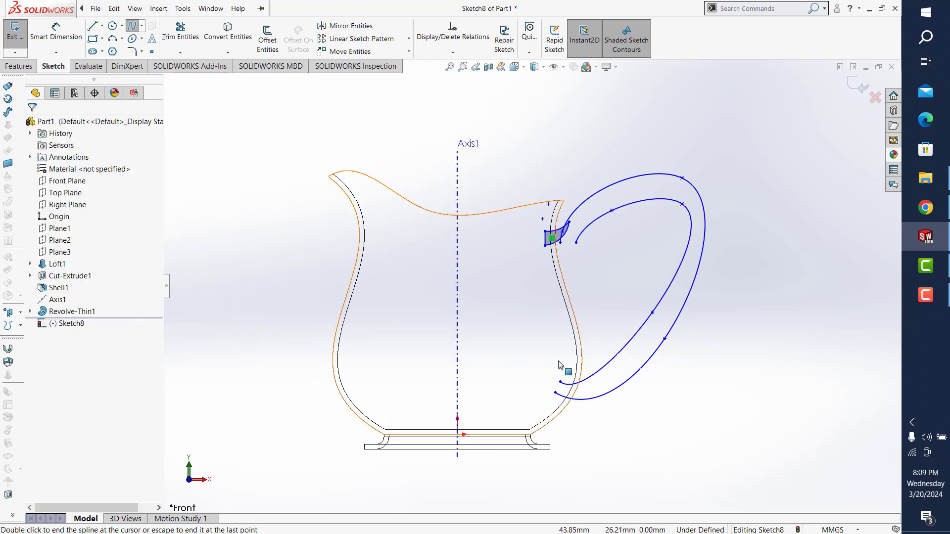
left_click(92, 25)
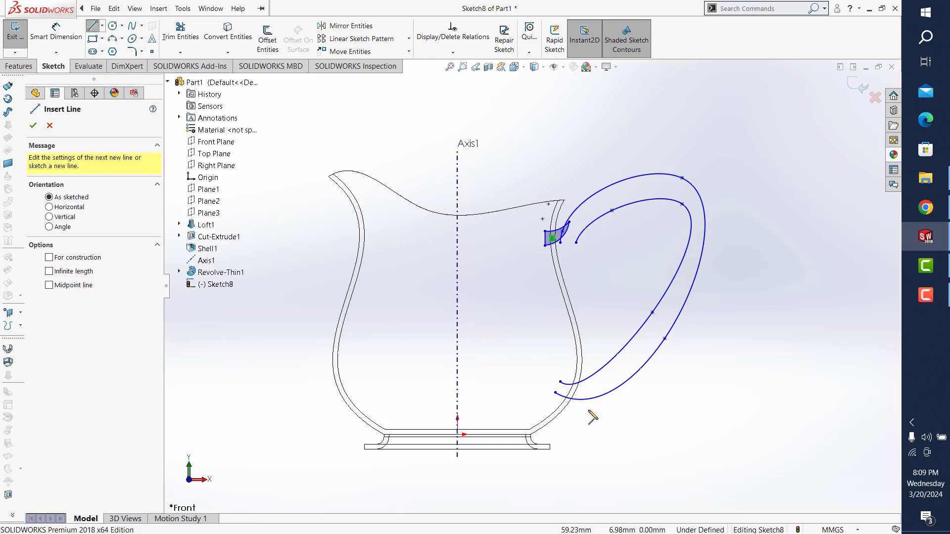
- Close the handle outline with short joining lines and make the bottom line vertical
left_click_drag(560, 382, 556, 392)
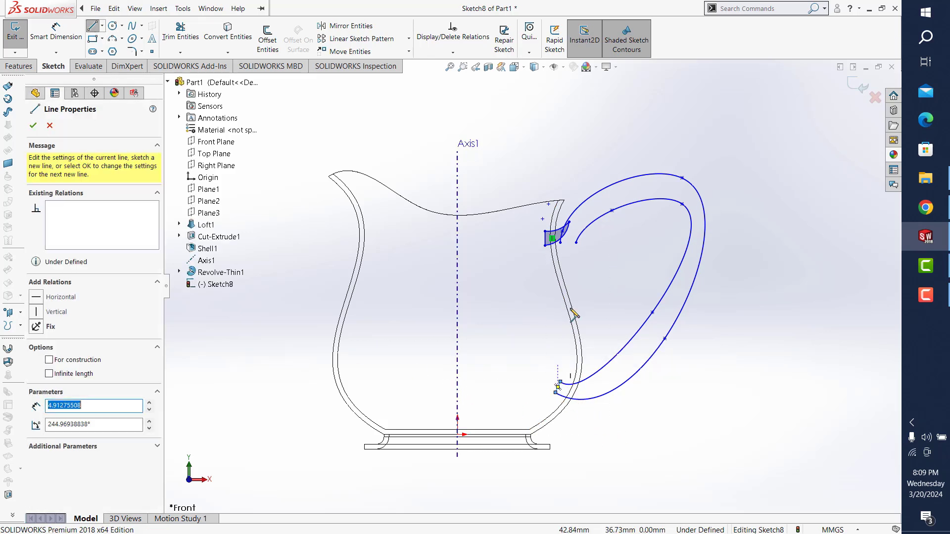
left_click_drag(577, 243, 561, 242)
key("Escape")
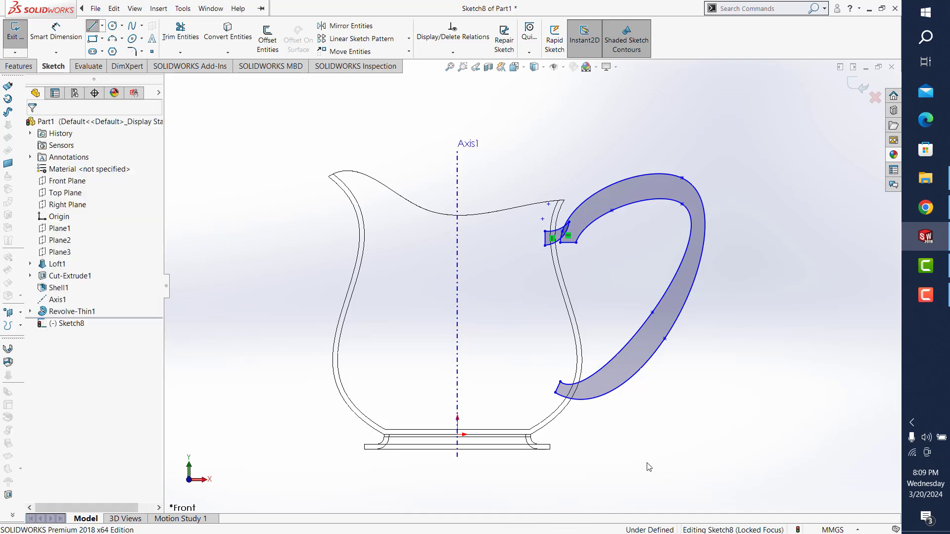
scroll(648, 428, "down", 3)
scroll(639, 367, "up", 3)
scroll(566, 403, "down", 3)
left_click(561, 409)
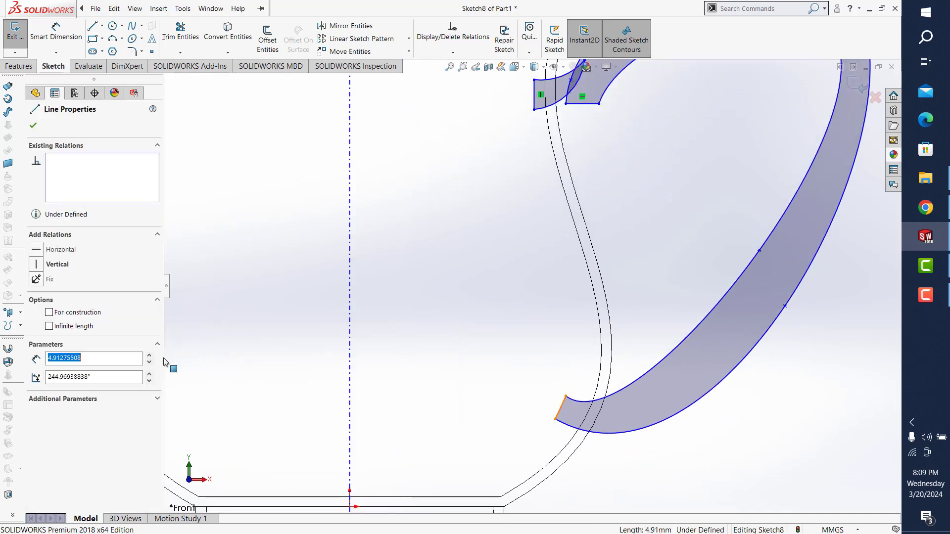
left_click(35, 269)
key("Escape")
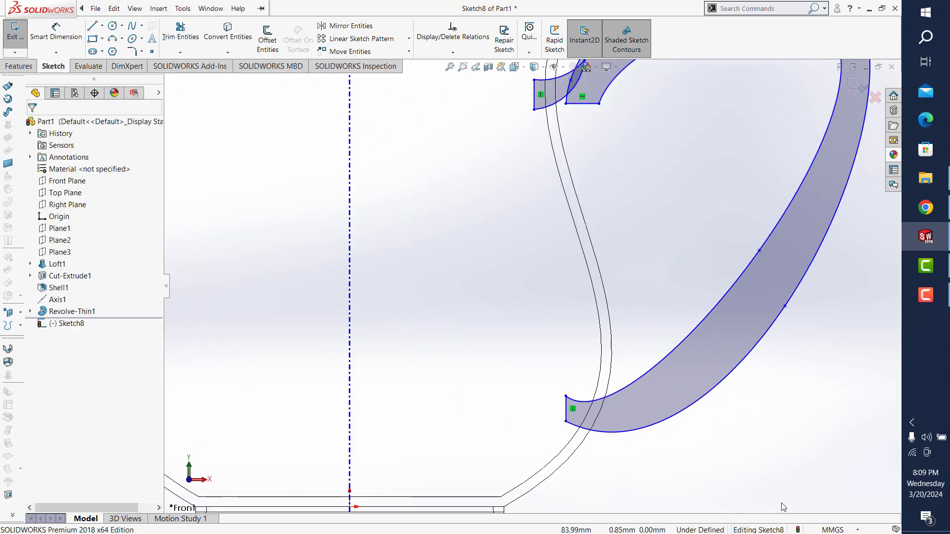
- Reshape the outer and inner handle splines by dragging their points
scroll(733, 345, "down", 2)
mouse_move(722, 246)
left_mouse_down()
mouse_move(661, 354)
mouse_move(666, 343)
left_mouse_up()
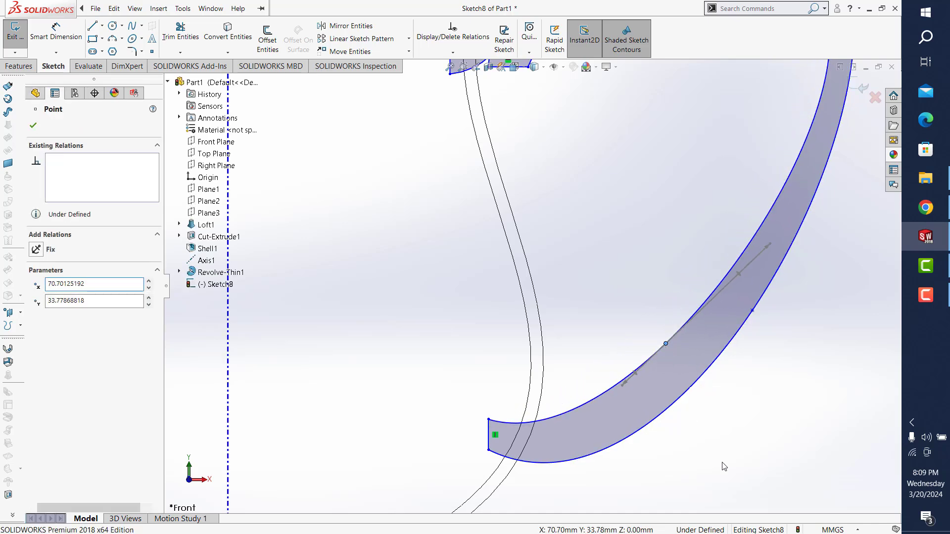
key("Escape")
scroll(699, 340, "up", 5)
scroll(750, 394, "down", 3)
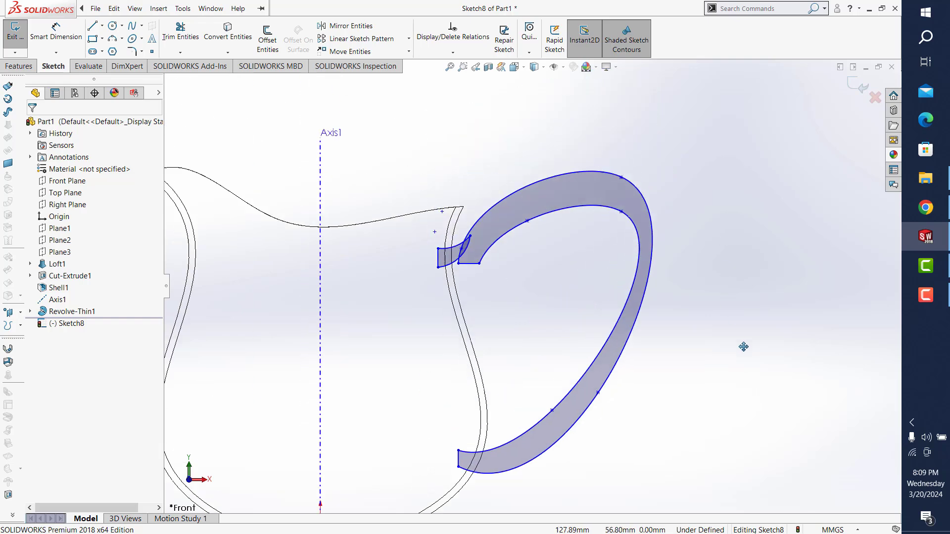
scroll(742, 346, "down", 2)
scroll(606, 274, "down", 2)
left_click_drag(535, 223, 520, 204)
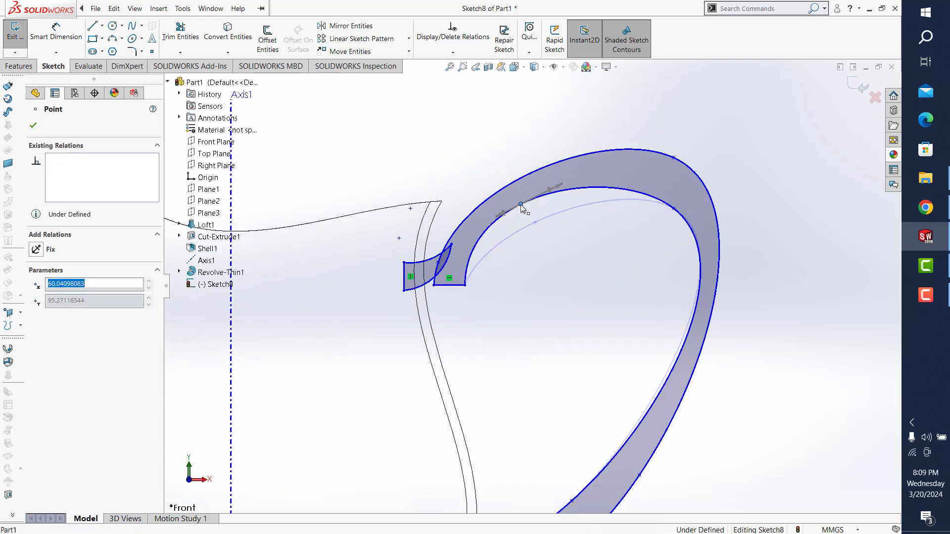
left_click(672, 208)
left_click_drag(672, 208, 649, 192)
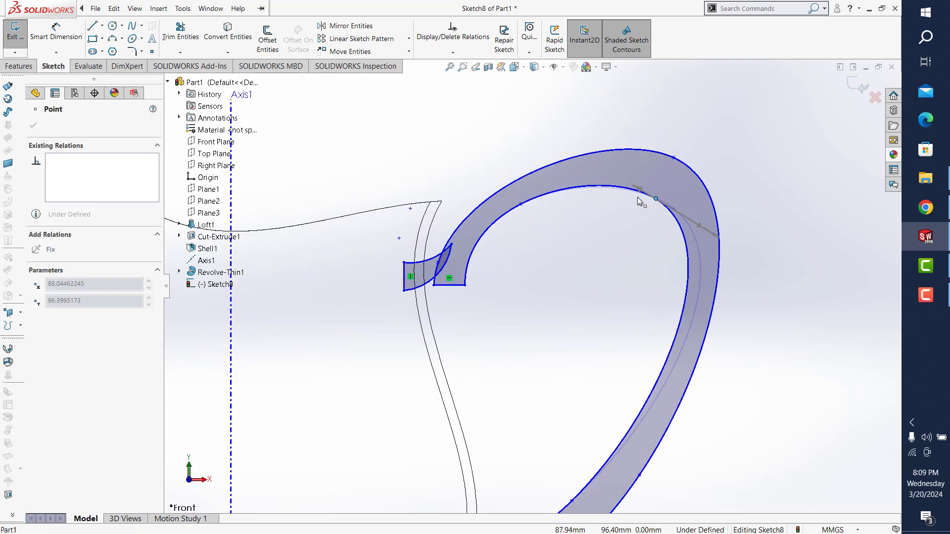
left_click(808, 313)
scroll(807, 322, "up", 2)
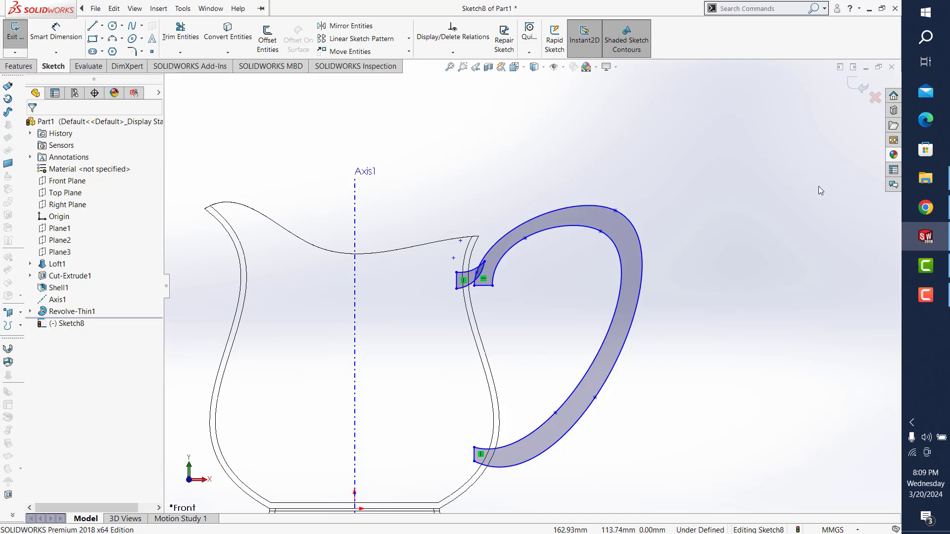
- Exit Sketch8, reopen it, and nudge the attachment piece's top corner right
left_click(859, 85)
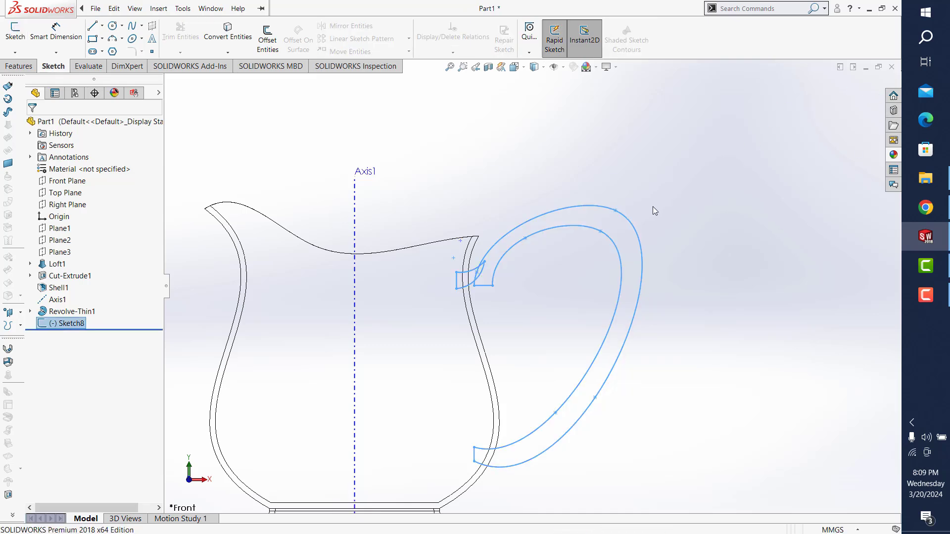
right_click(76, 316)
left_click(81, 291)
left_click(477, 251)
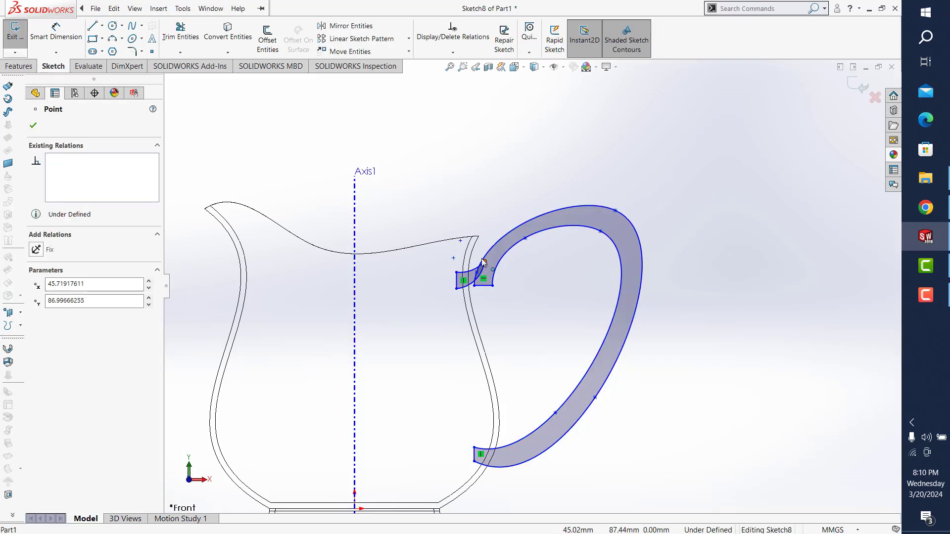
left_click_drag(480, 252, 483, 248)
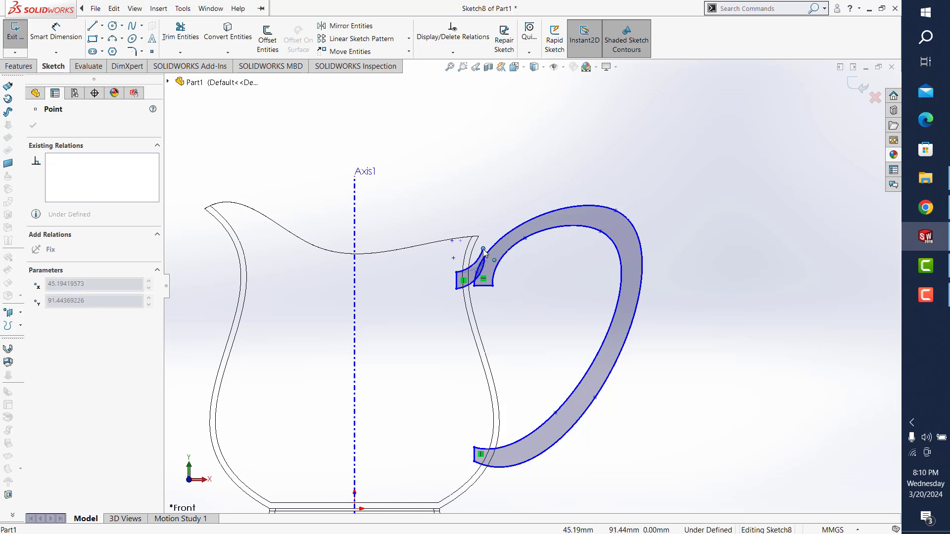
left_click(712, 342)
- Exit the sketch and start a Boss-Extrude on Sketch8's handle regions
left_click(860, 87)
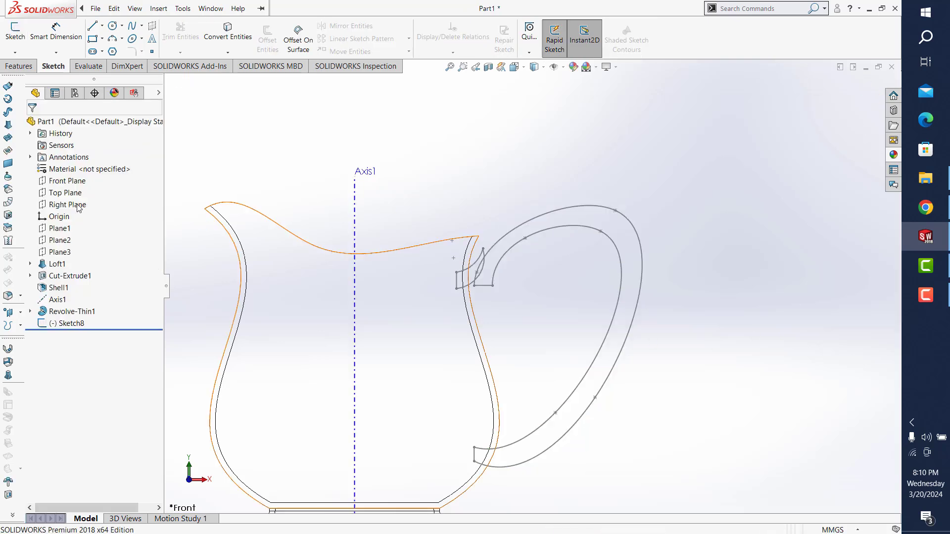
left_click(19, 66)
left_click(20, 37)
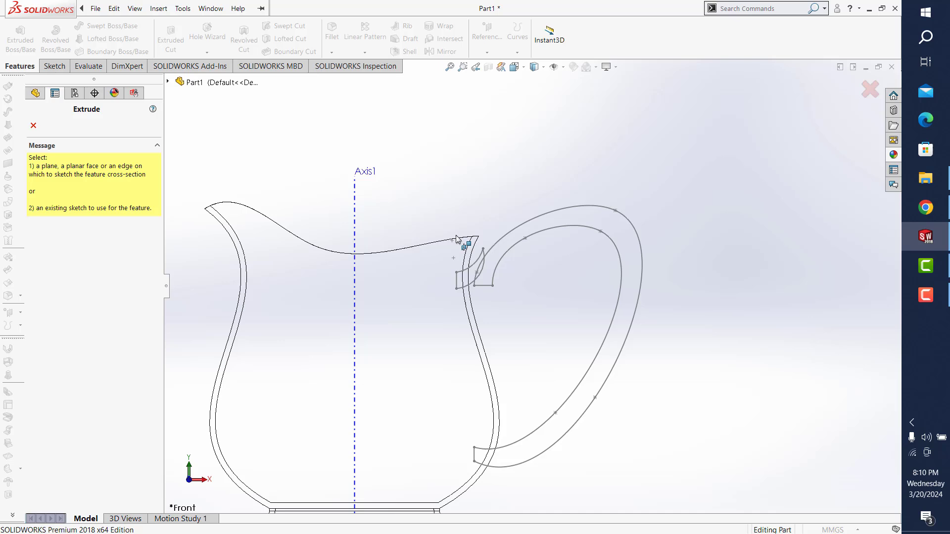
left_click(483, 269)
left_click(509, 240)
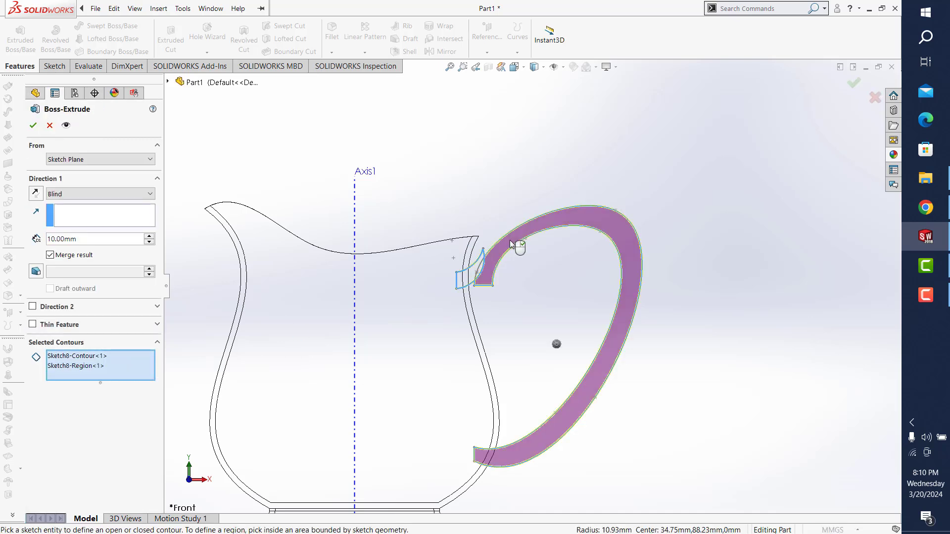
left_click(483, 275)
middle_click_drag(488, 277, 503, 284)
- Clear the contour selection and reselect handle Regions 1–3
right_click(135, 375)
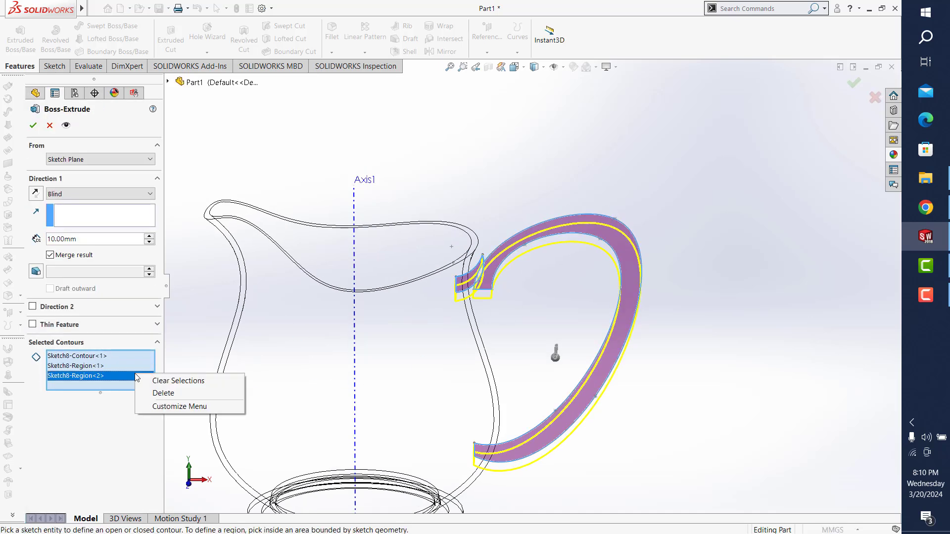
left_click(171, 380)
left_click(473, 284)
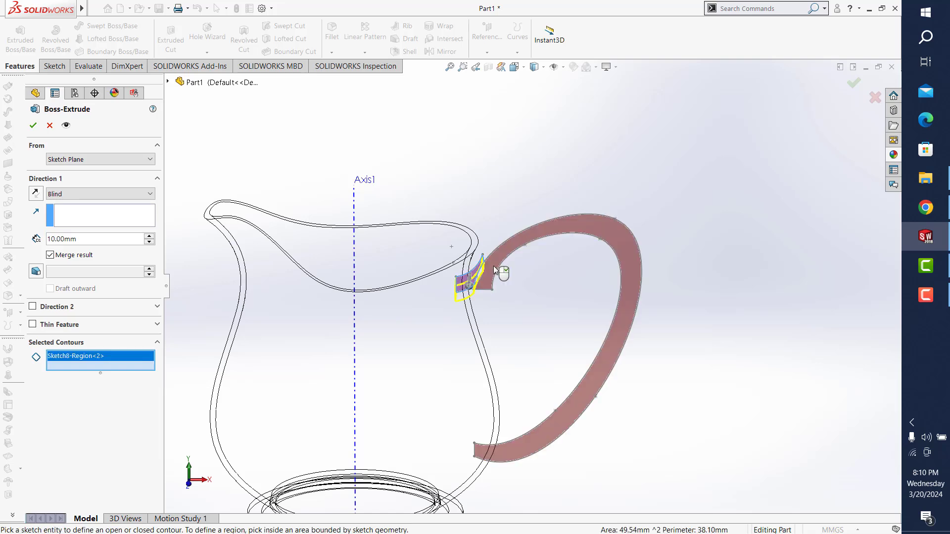
left_click(501, 274)
scroll(504, 297, "down", 3)
scroll(495, 292, "down", 2)
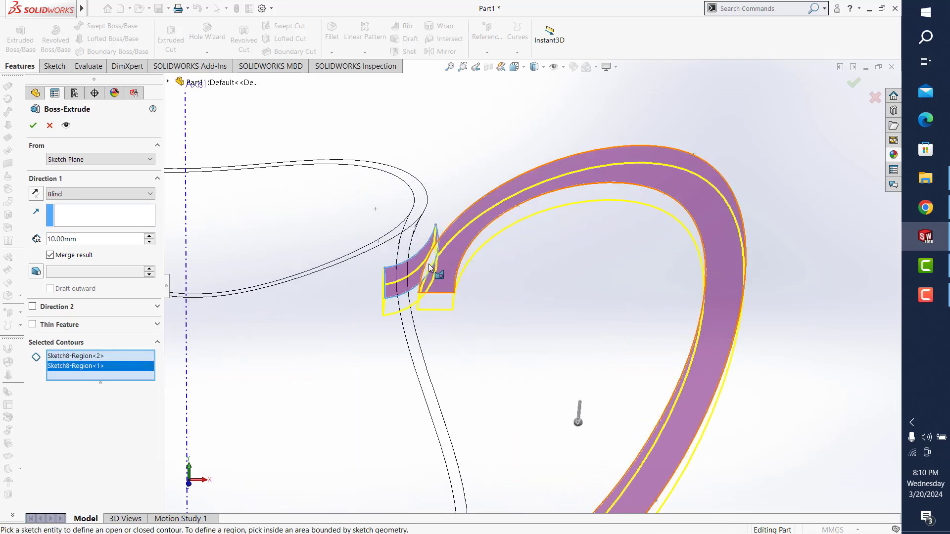
left_click(428, 264)
scroll(529, 177, "up", 2)
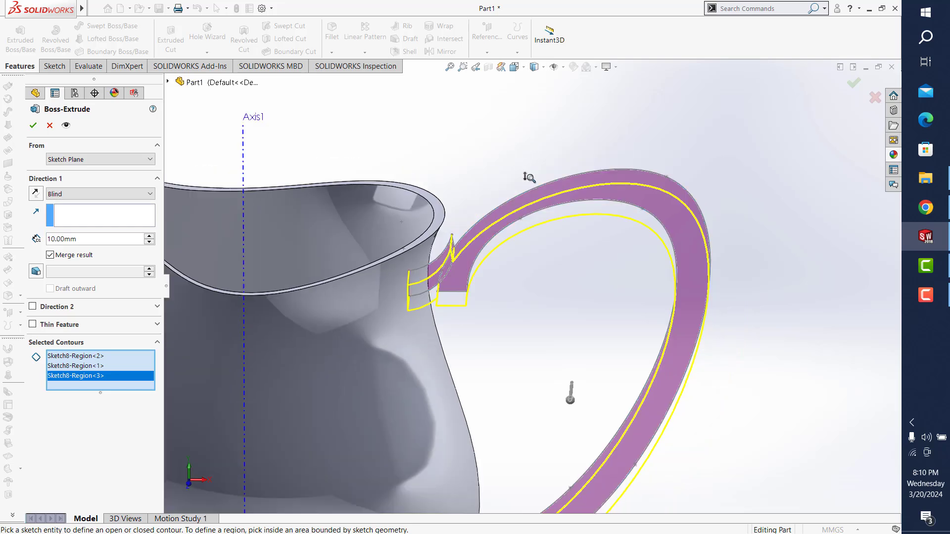
- Extrude the handle Mid Plane with 5 mm depth and accept it
key("ctrl+7")
left_click(96, 194)
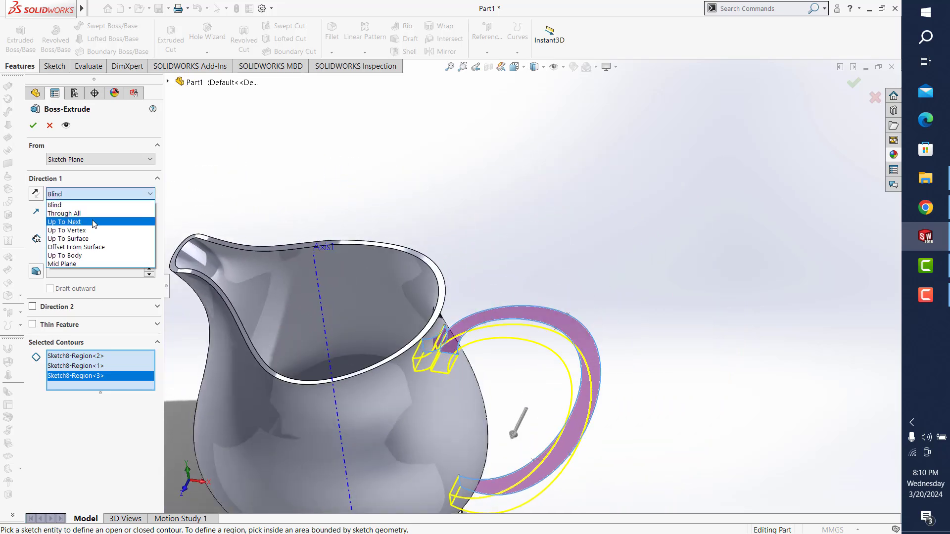
left_click(84, 263)
type("5")
key("Return")
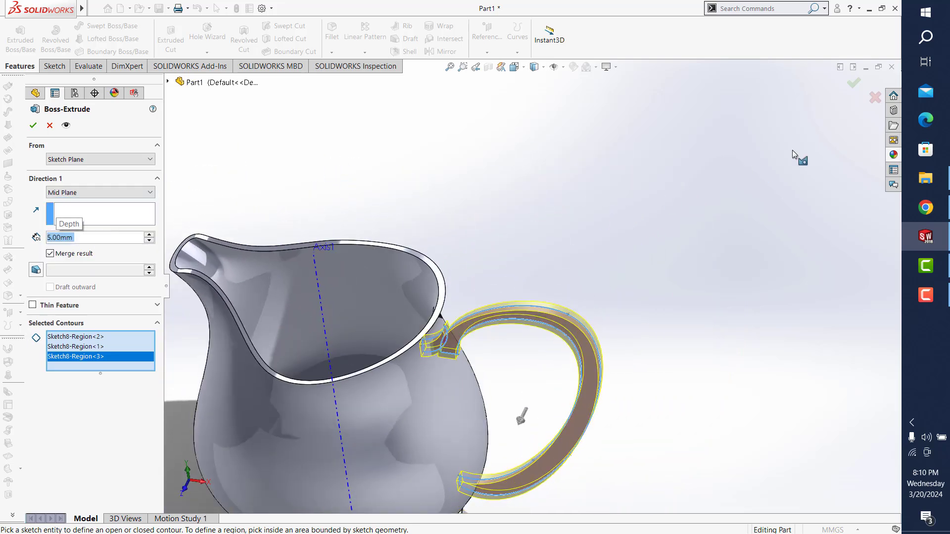
left_click(855, 88)
middle_click_drag(519, 333, 415, 272)
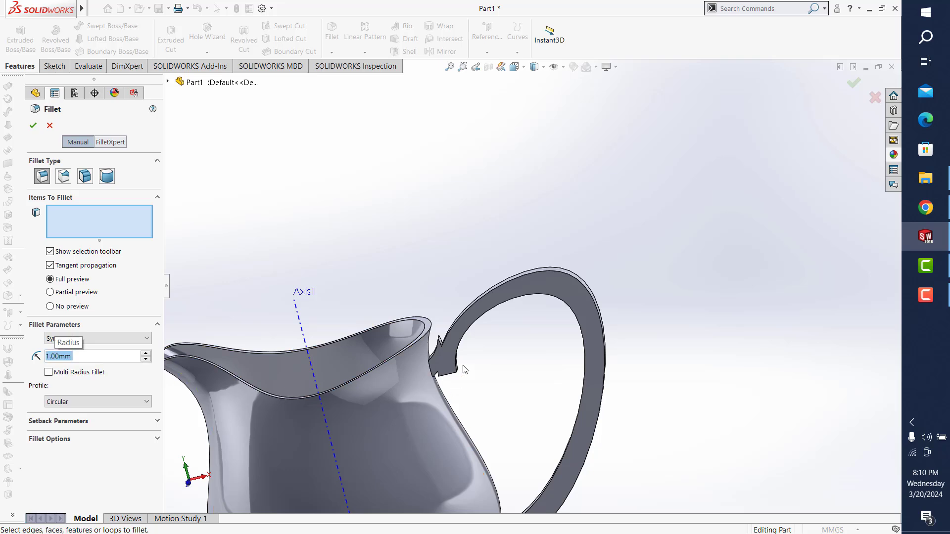
- Fillet the pitcher's rim edge with a 0.5 mm radius
left_click(400, 353)
middle_click_drag(399, 353, 197, 299)
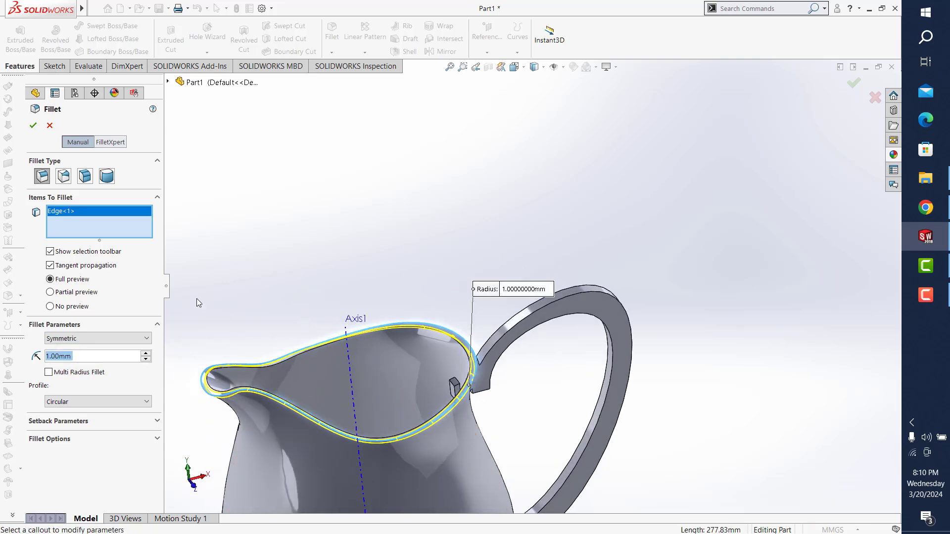
middle_click_drag(257, 380, 247, 396)
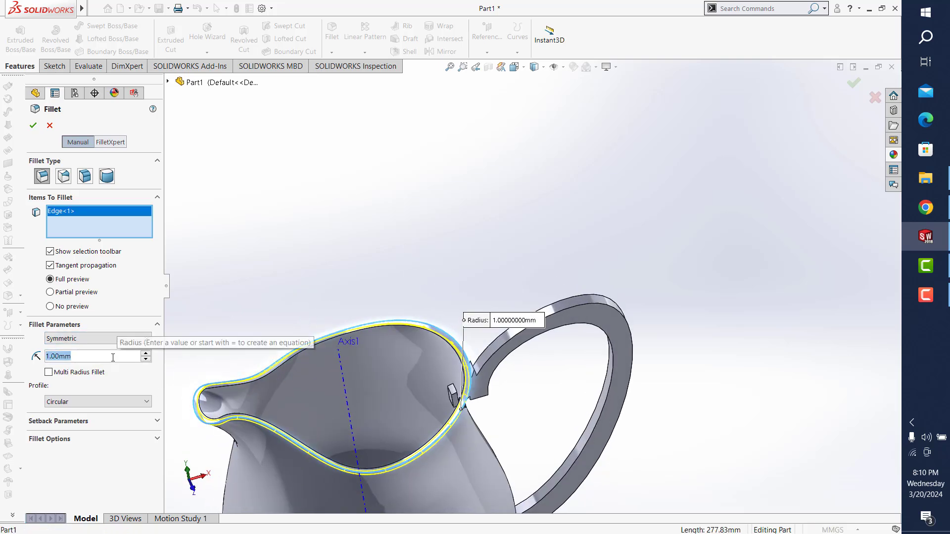
type("0.5")
key("Return")
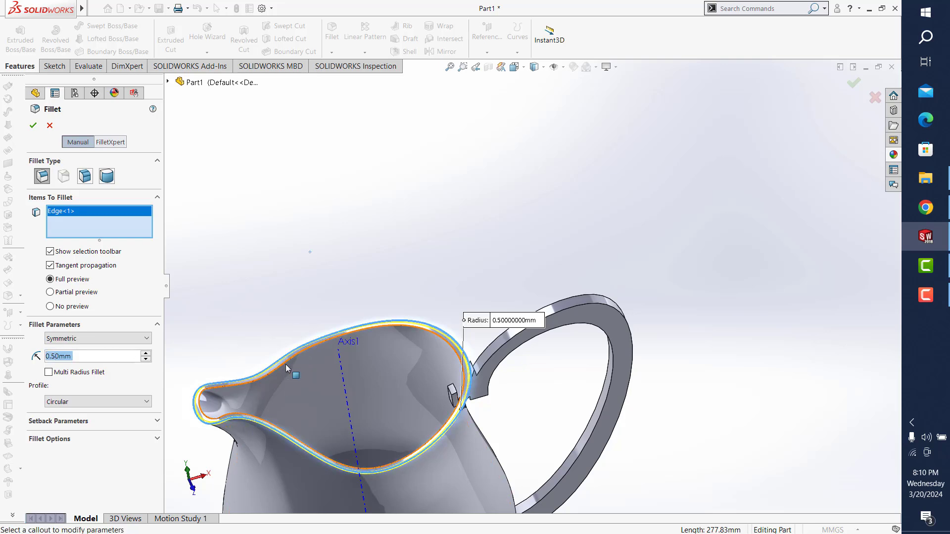
left_click(286, 365)
left_click(33, 126)
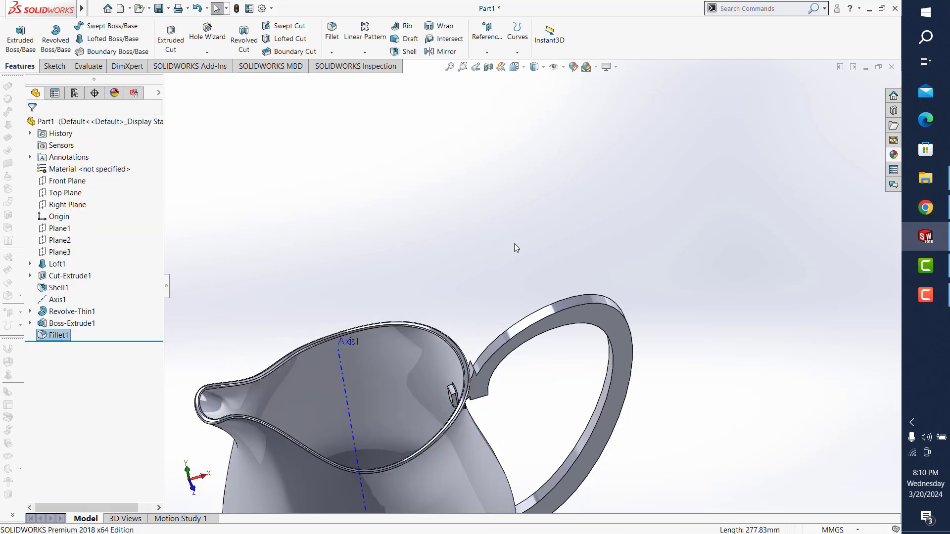
- Edit Fillet1 to remove Face<1> and add the rim's second edge
right_click(63, 337)
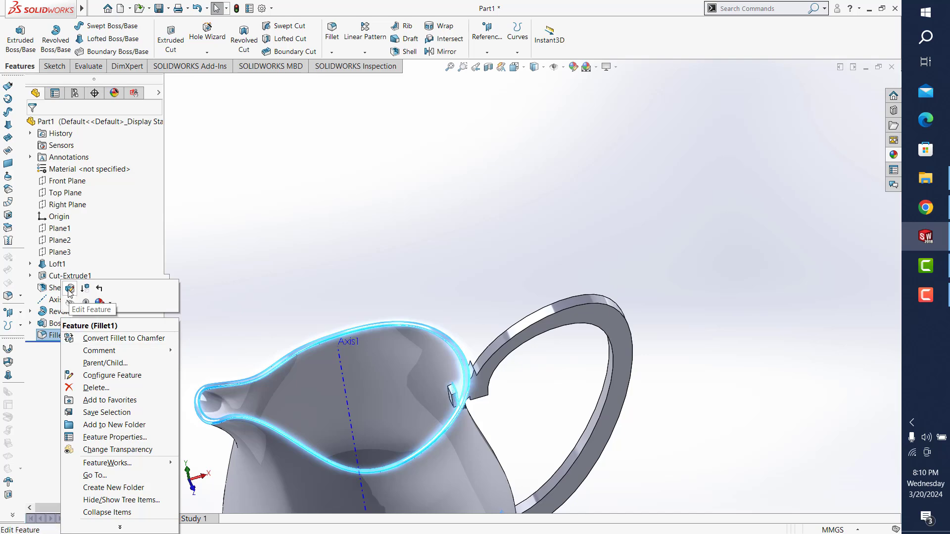
left_click(84, 291)
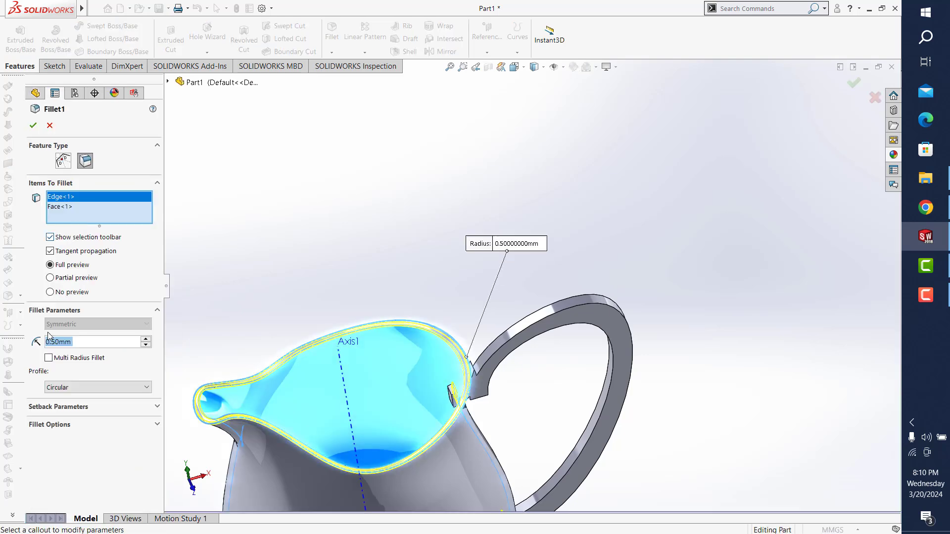
double_click(73, 343)
left_click(83, 206)
right_click(82, 206)
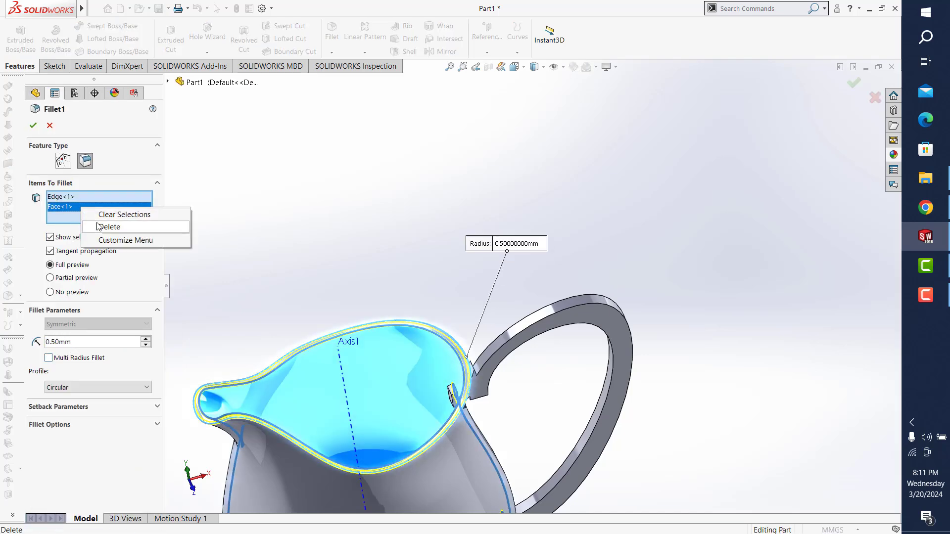
left_click(99, 226)
left_click(344, 338)
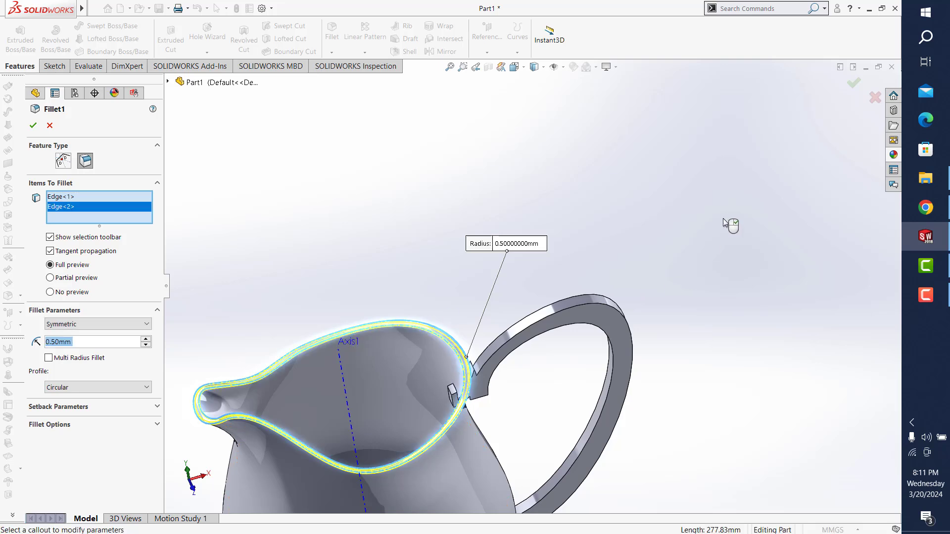
left_click(853, 83)
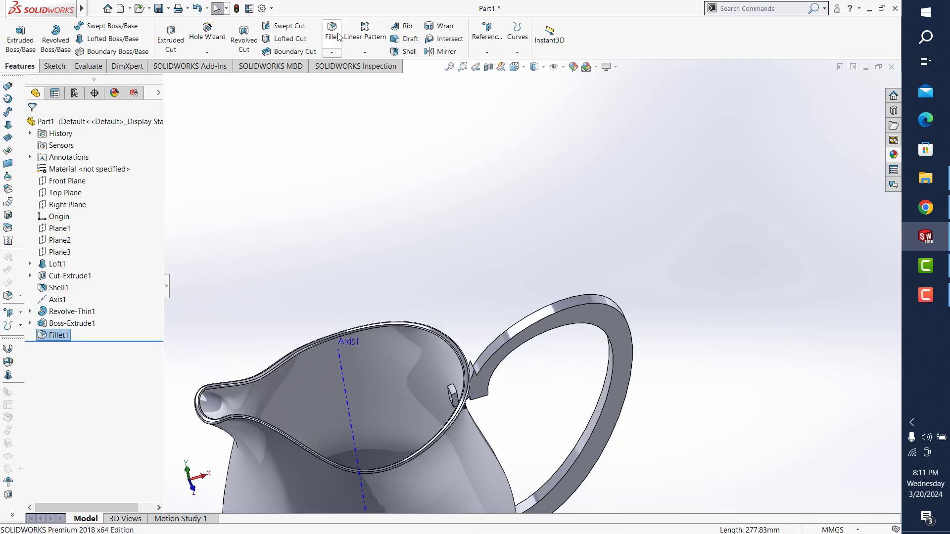
- Start a 0.5 mm fillet and pick the edges where the handle joins the body
left_click(332, 30)
scroll(551, 382, "down", 3)
scroll(484, 301, "down", 3)
scroll(484, 301, "down", 1)
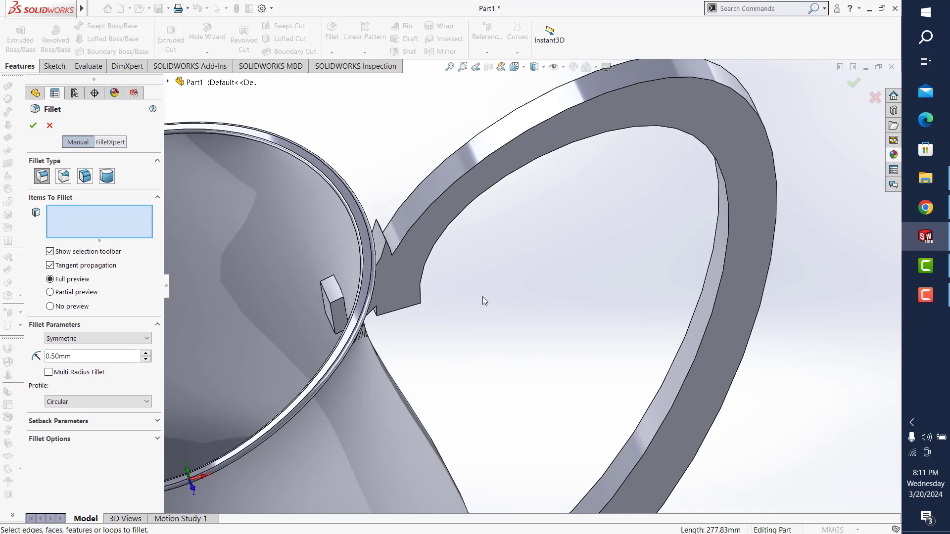
left_click(382, 232)
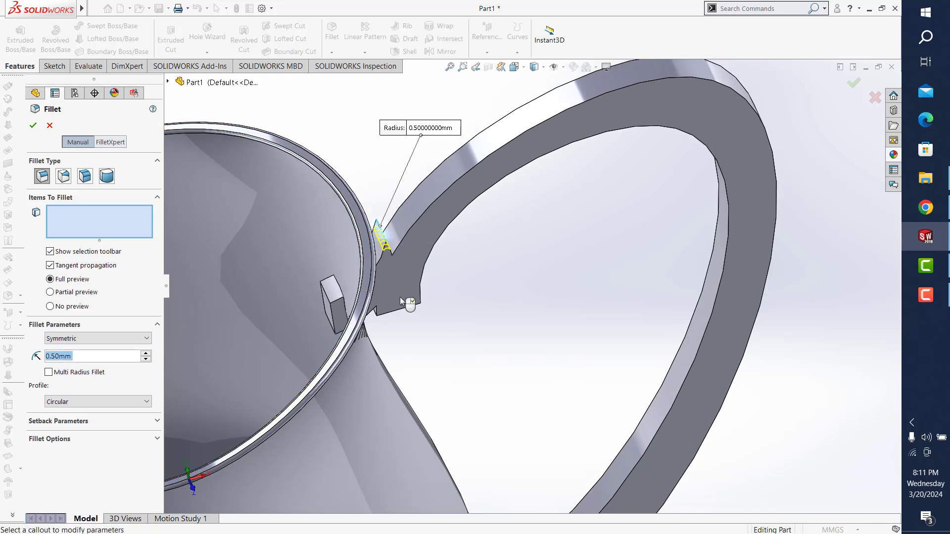
mouse_move(381, 231)
middle_mouse_down()
mouse_move(449, 317)
mouse_move(440, 307)
mouse_move(459, 311)
mouse_move(497, 289)
middle_mouse_up()
left_click(441, 302)
left_click(459, 311)
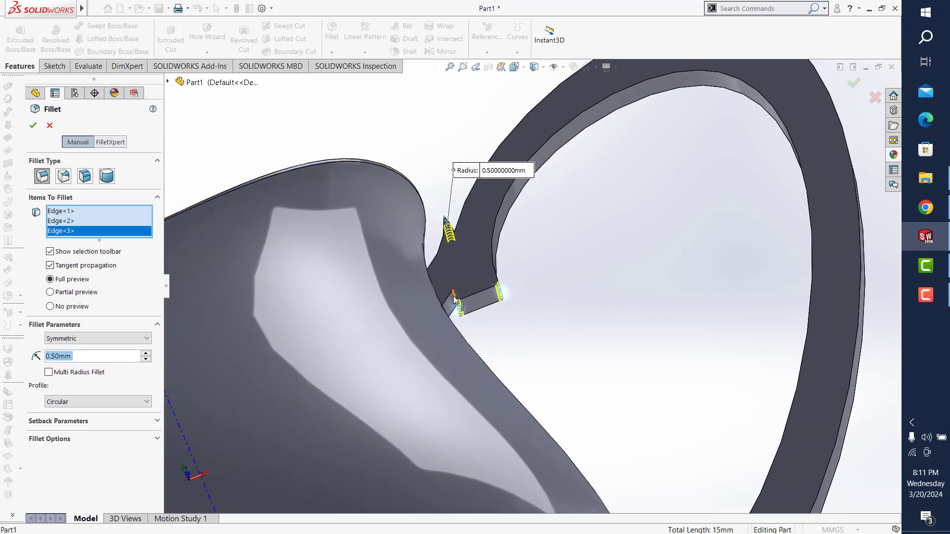
left_click(450, 322)
mouse_move(451, 321)
middle_mouse_down()
mouse_move(541, 384)
mouse_move(488, 333)
mouse_move(533, 338)
middle_mouse_up()
- Drop the extra edge and face picks, keeping three handle-joint edges, and apply as Fillet2
right_click(128, 242)
left_click(148, 263)
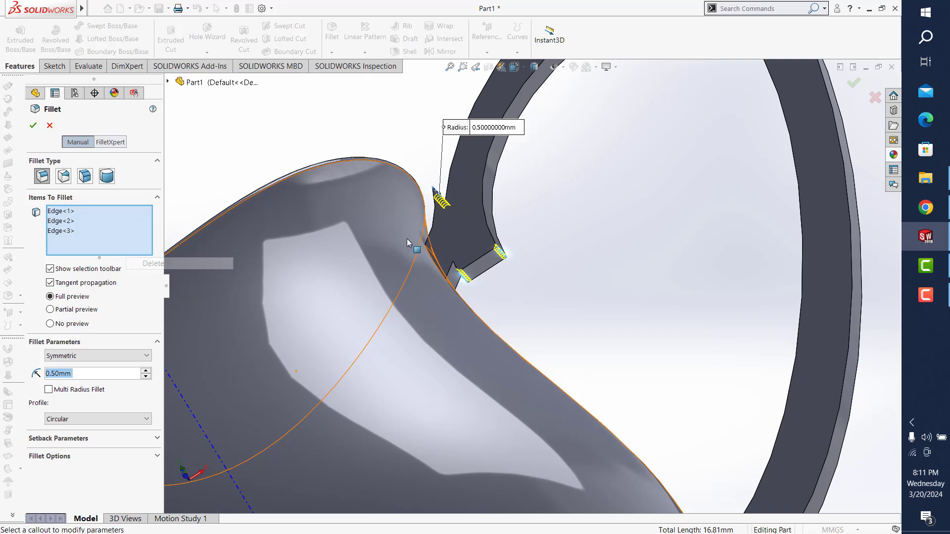
scroll(537, 262, "down", 2)
scroll(537, 262, "down", 2)
scroll(472, 281, "down", 2)
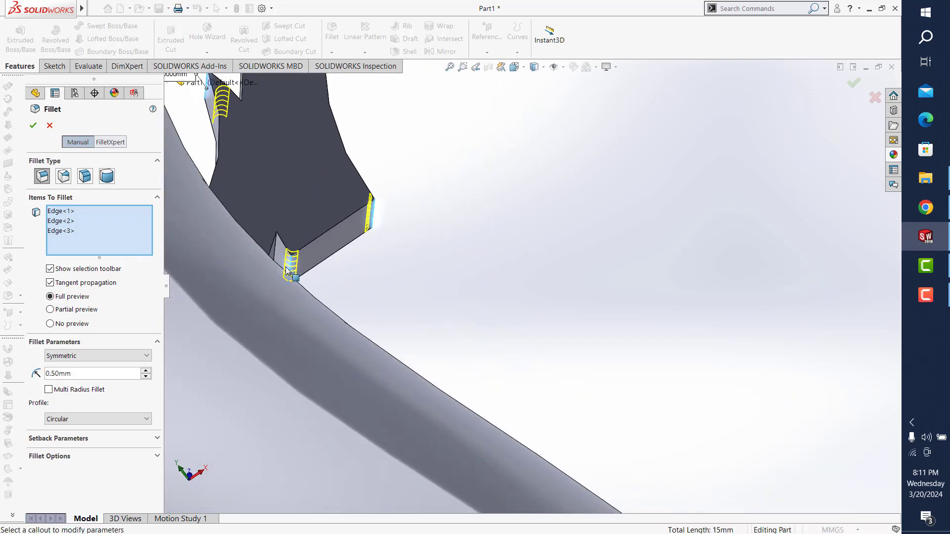
left_click(283, 257)
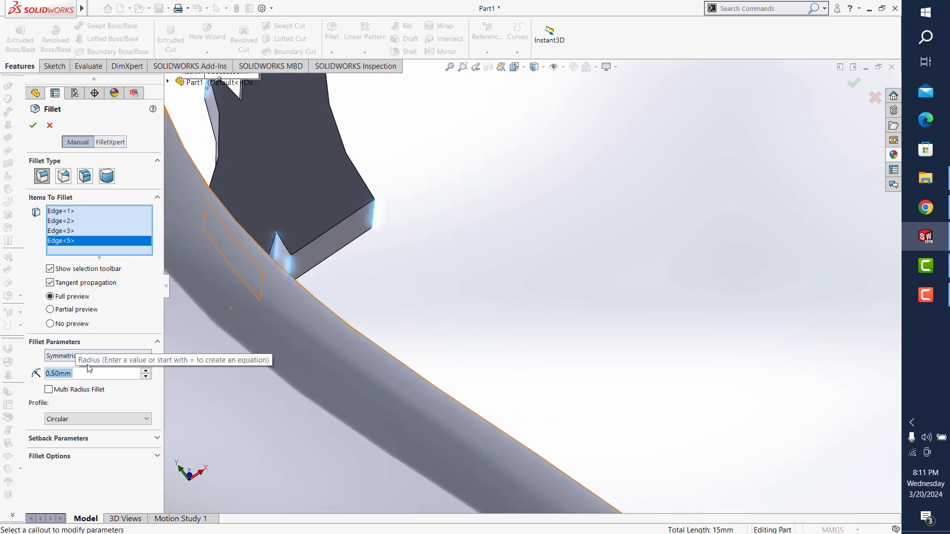
left_click(273, 249)
right_click(70, 252)
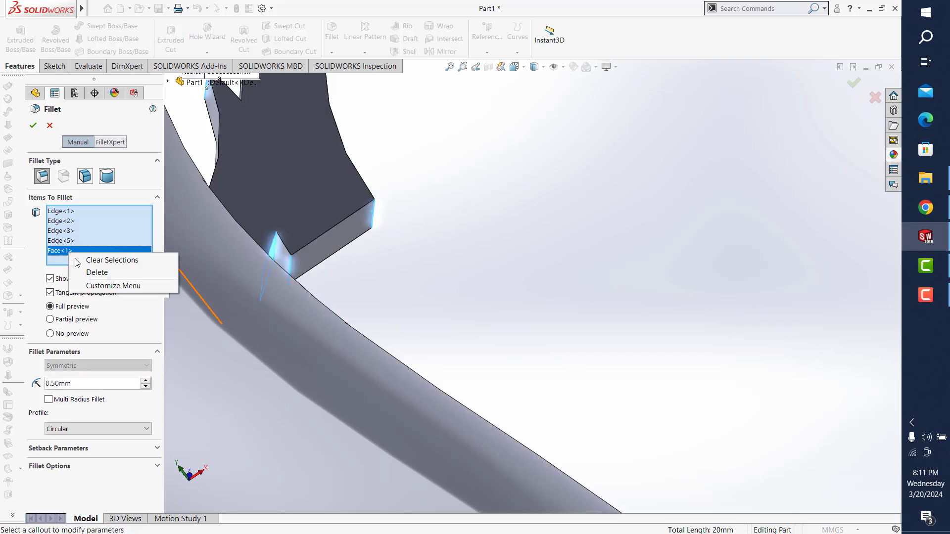
left_click(97, 273)
right_click(67, 241)
left_click(91, 256)
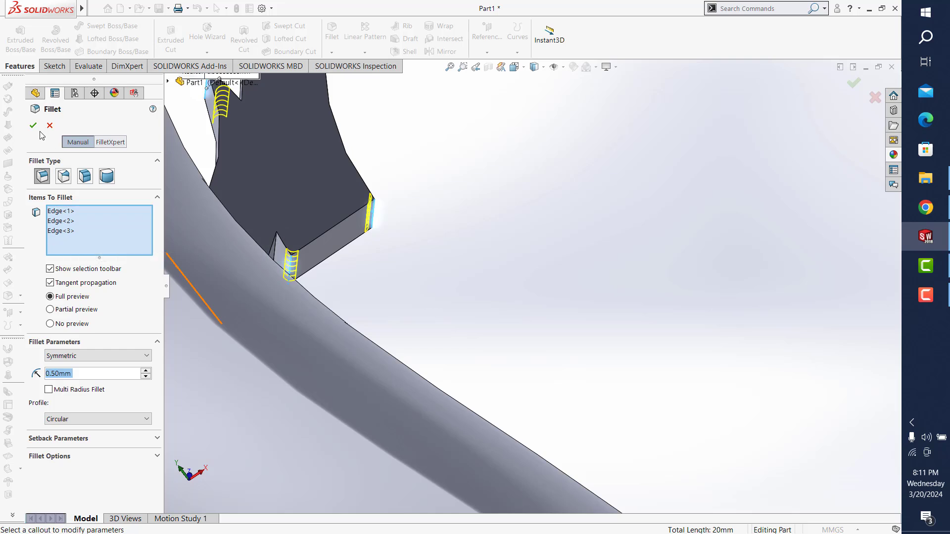
key("Return")
- Fillet the remaining handle-joint edge at 0.5 mm as Fillet3
left_click(332, 38)
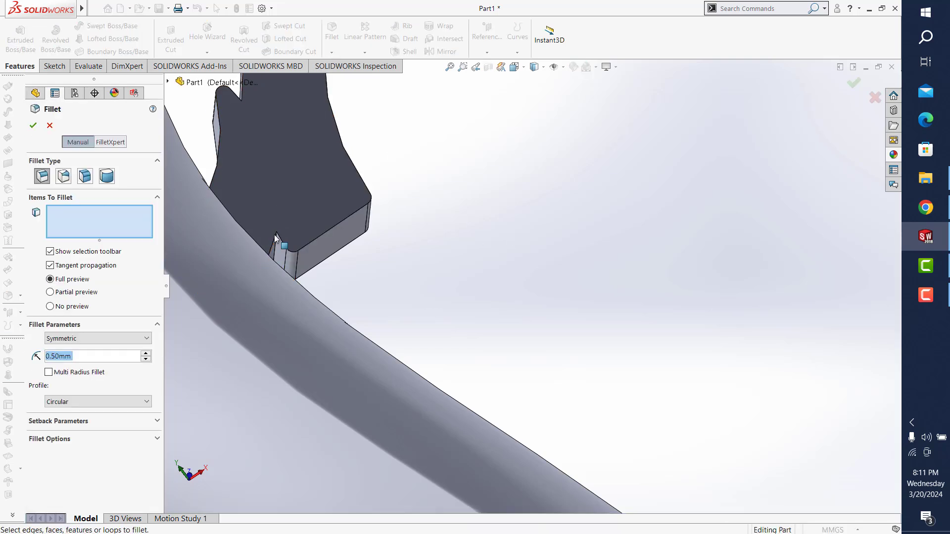
left_click(276, 250)
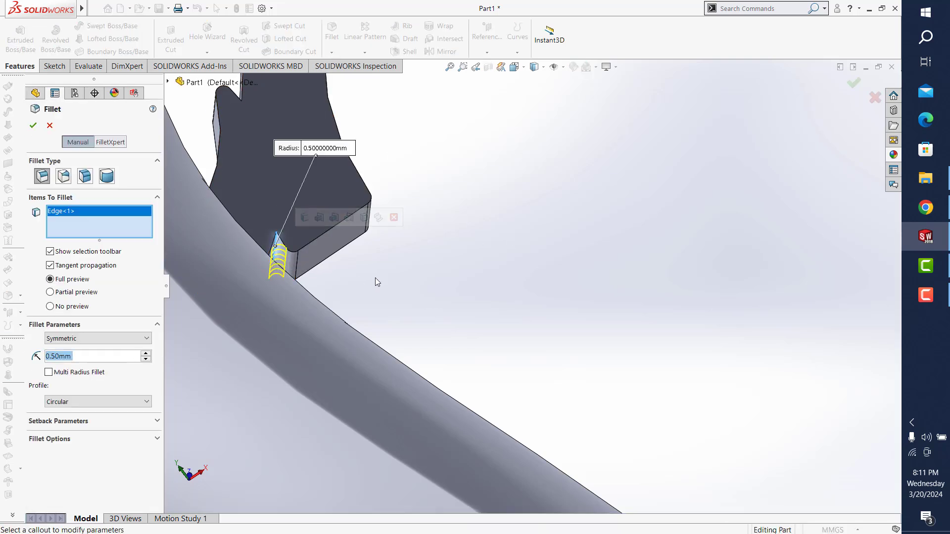
key("Return")
- Fillet the handle's curved outer edge instead of its side face
key("f")
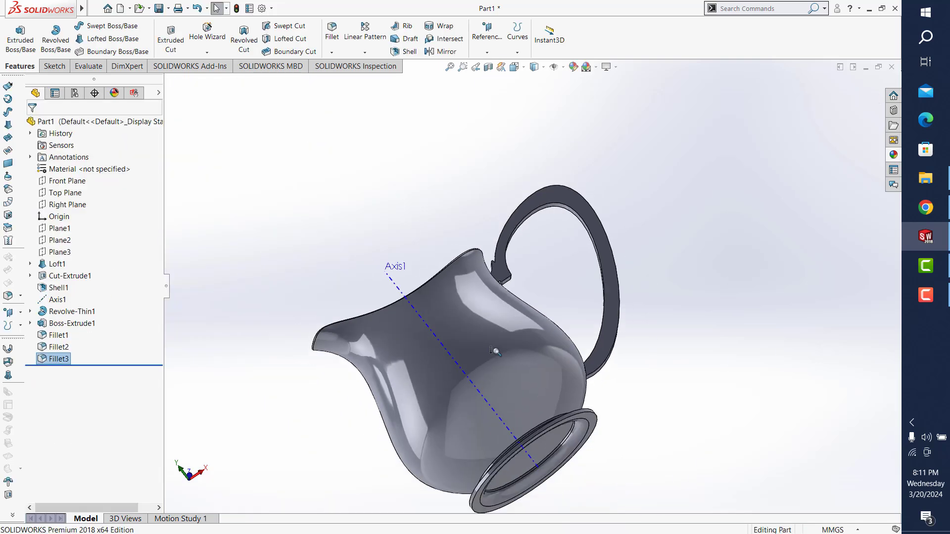
scroll(546, 310, "up", 3)
middle_click_drag(545, 310, 537, 378)
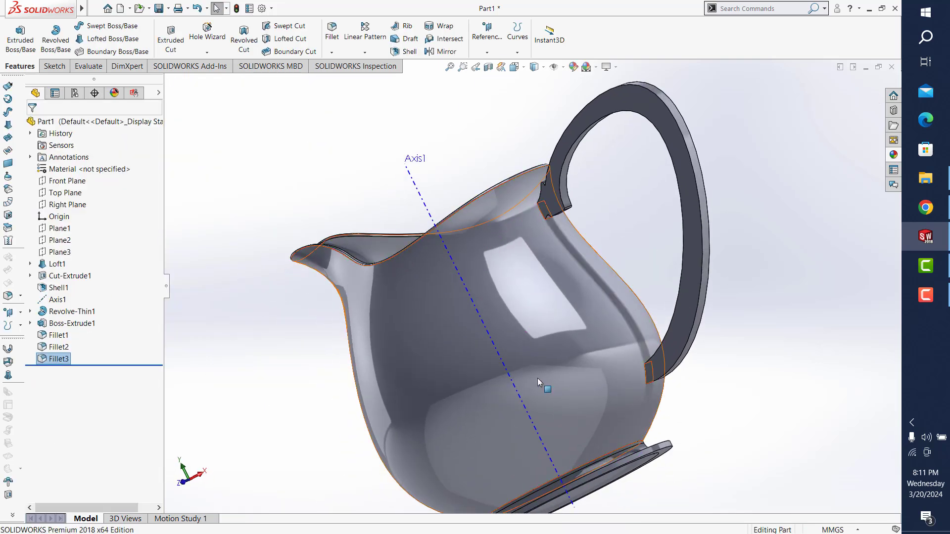
left_click(332, 33)
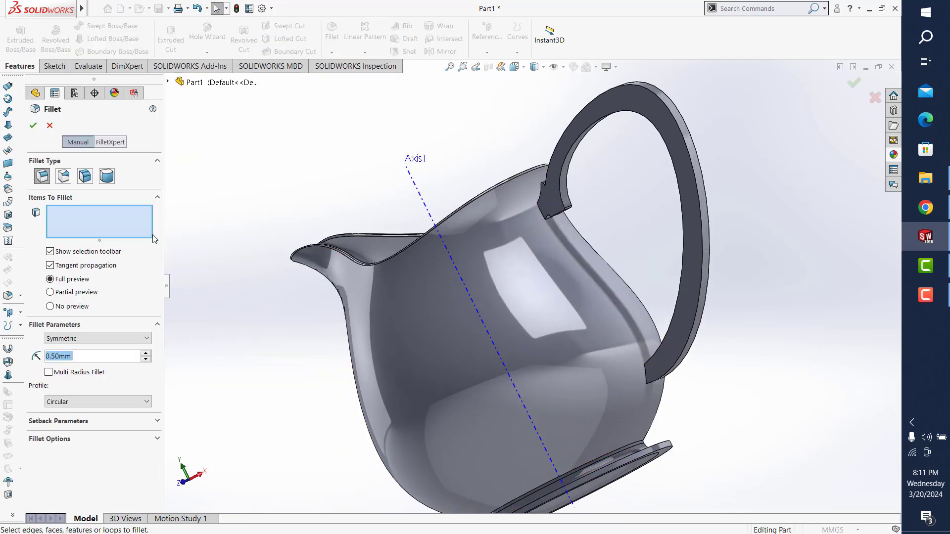
left_click(672, 130)
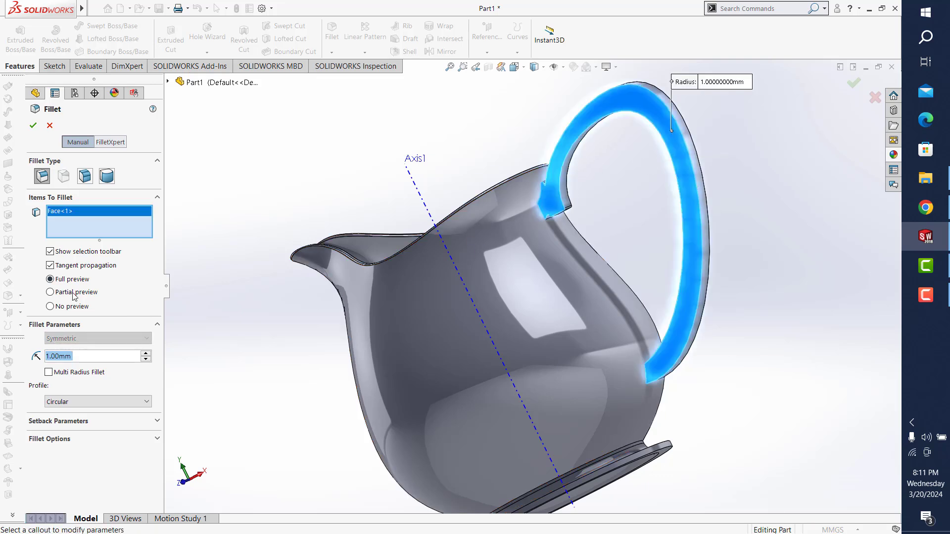
right_click(80, 224)
left_click(113, 227)
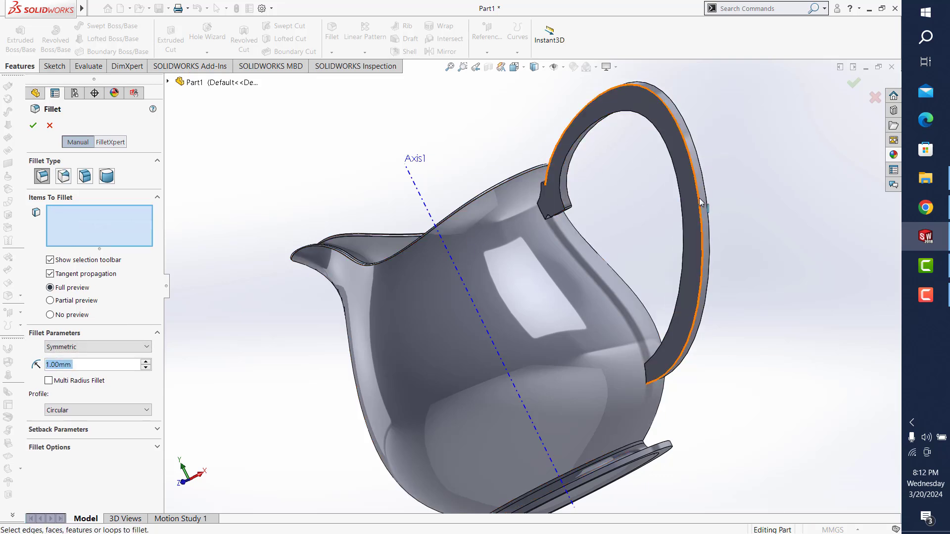
left_click(699, 198)
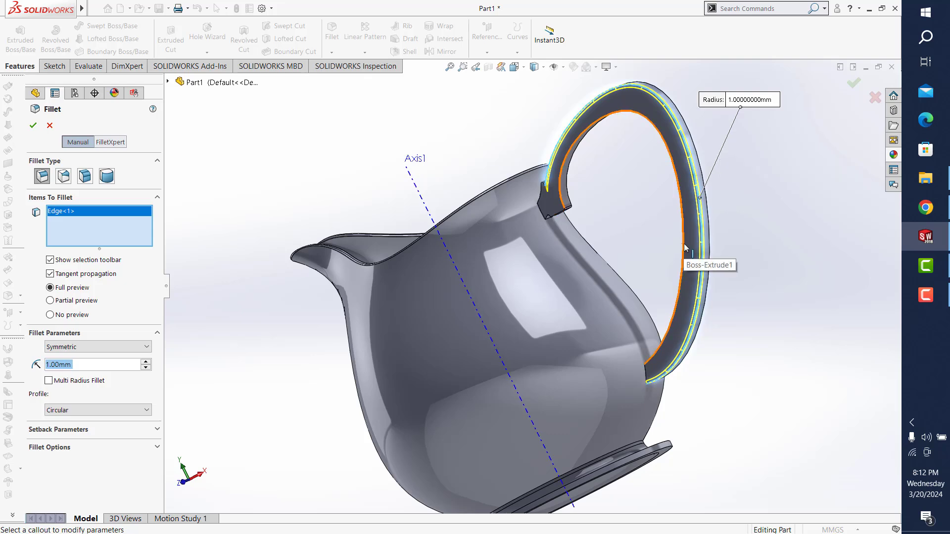
key("Return")
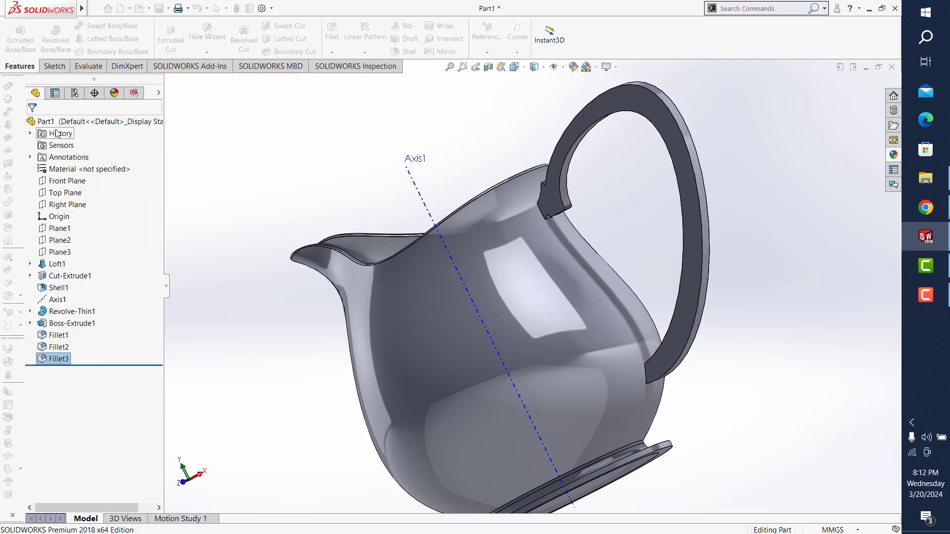
- Edit Fillet3 to include the small handle-joint edge at 0.50 mm
right_click(55, 358)
left_click(67, 300)
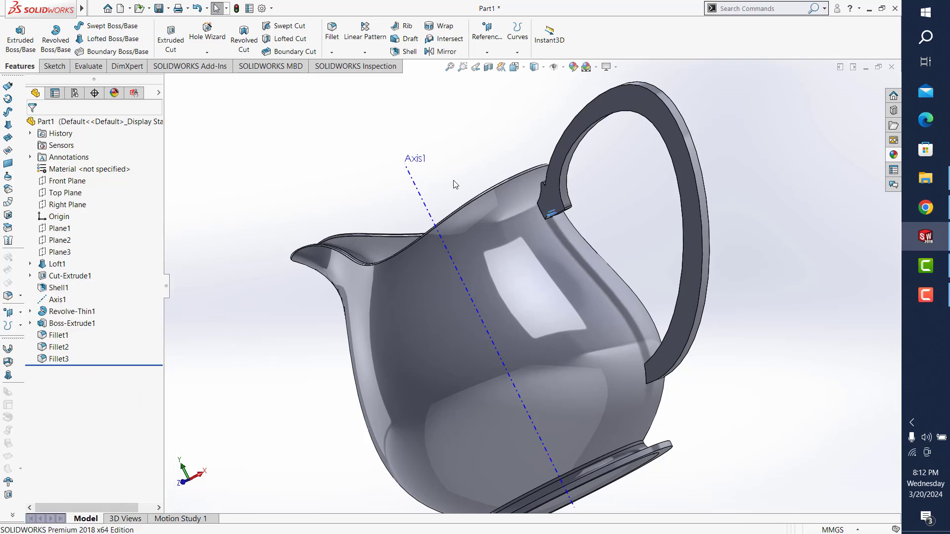
middle_click_drag(506, 243, 569, 215)
scroll(569, 214, "down", 5)
scroll(575, 132, "up", 2)
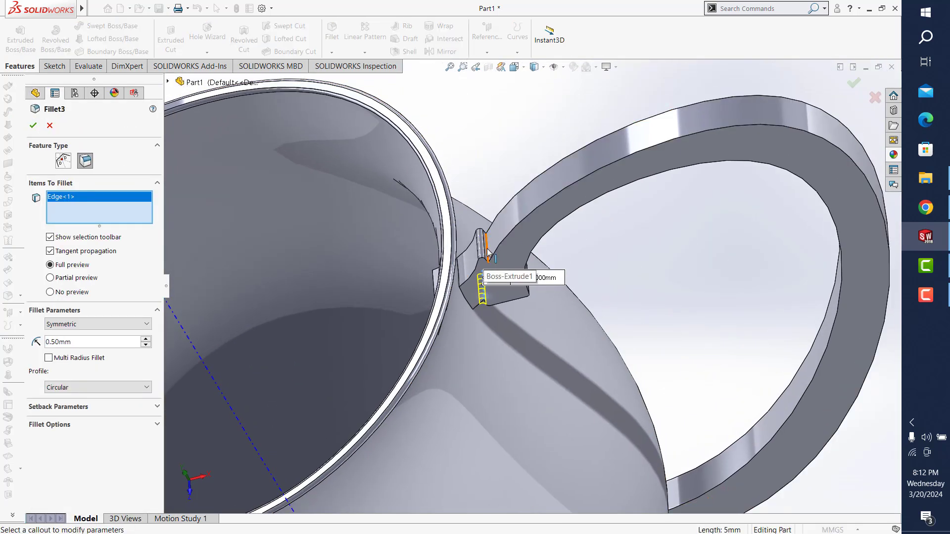
left_click(488, 255)
left_click(33, 127)
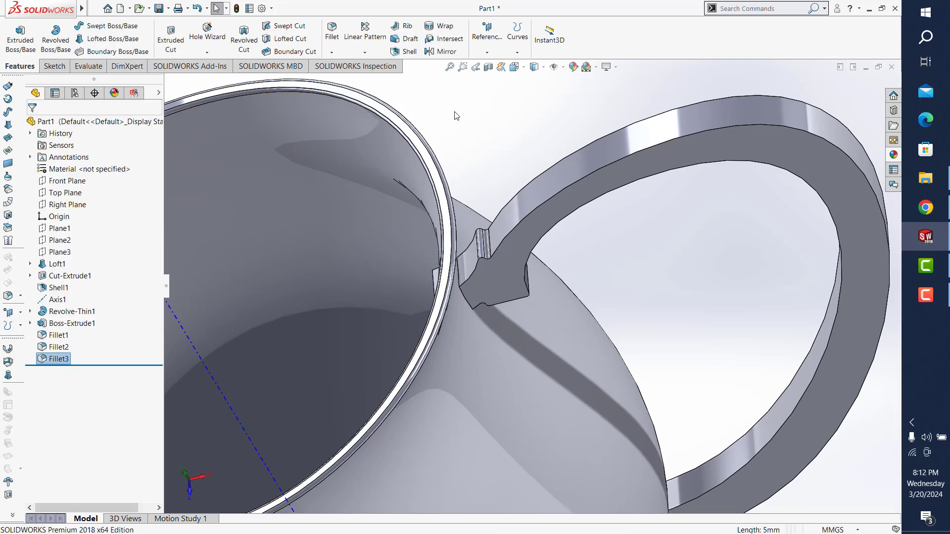
- Round the handle's four long edges with a 1 mm fillet (Fillet4)
left_click(333, 30)
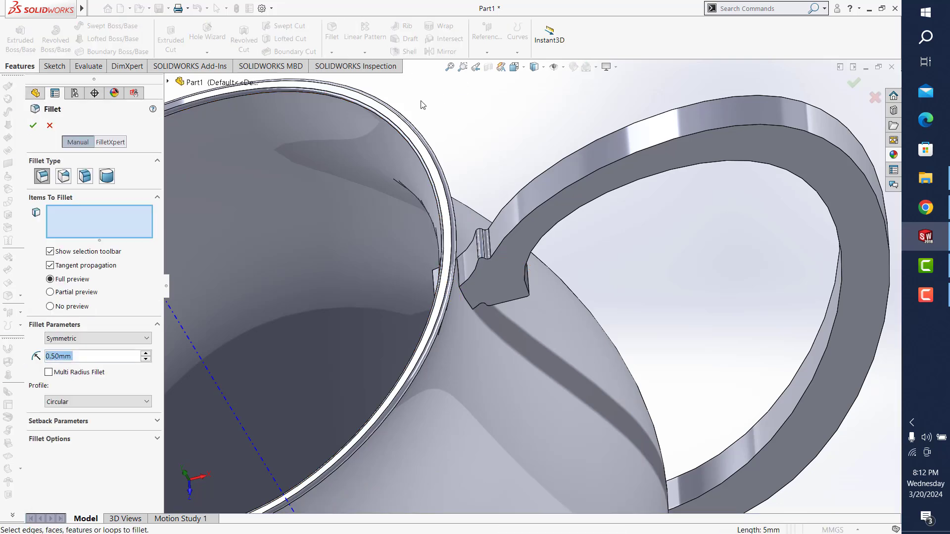
left_click(552, 197)
type("1.")
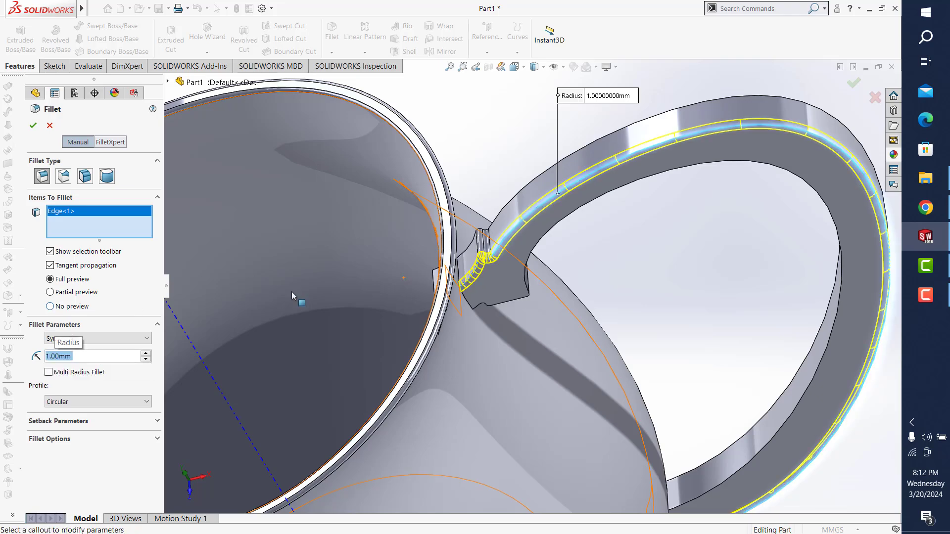
left_click(534, 250)
middle_click_drag(533, 250, 629, 242)
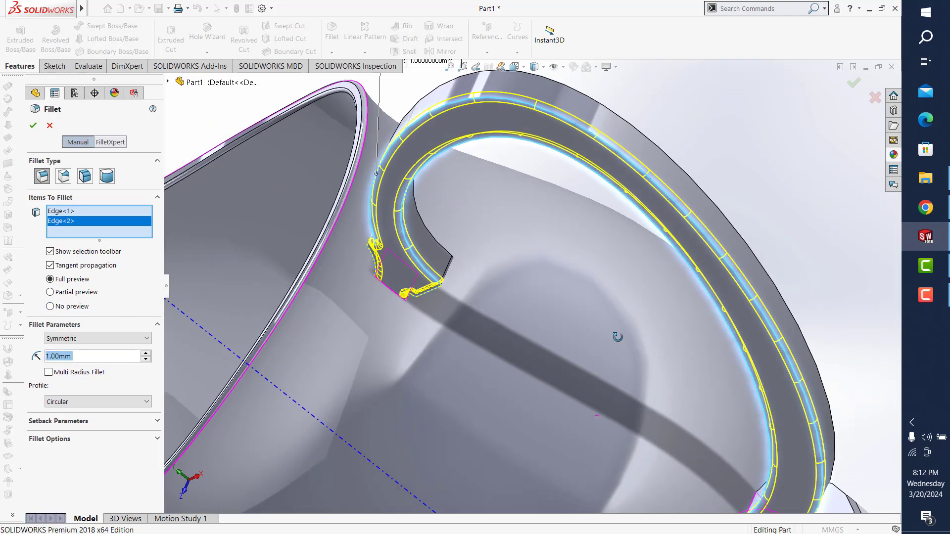
left_click(643, 208)
middle_click_drag(642, 207, 372, 249)
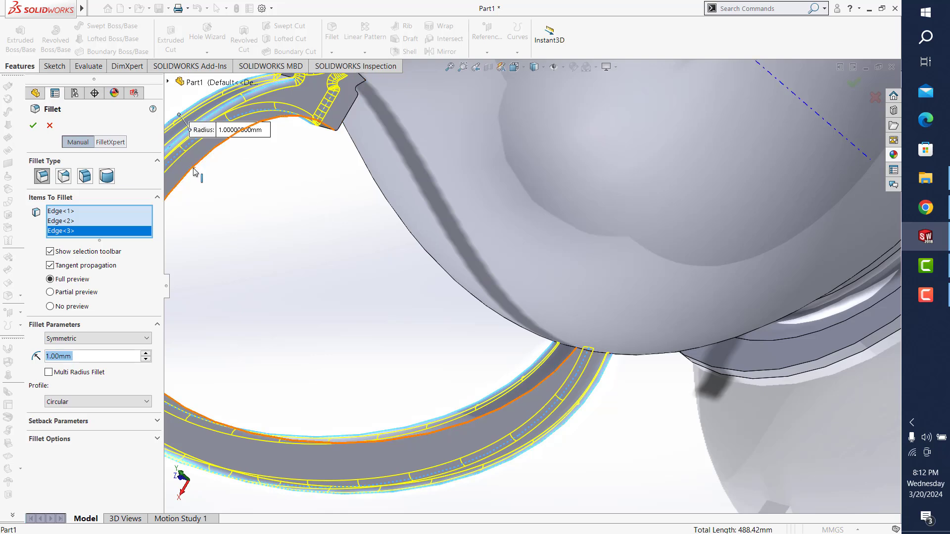
left_click(194, 172)
scroll(494, 142, "up", 3)
scroll(495, 142, "up", 3)
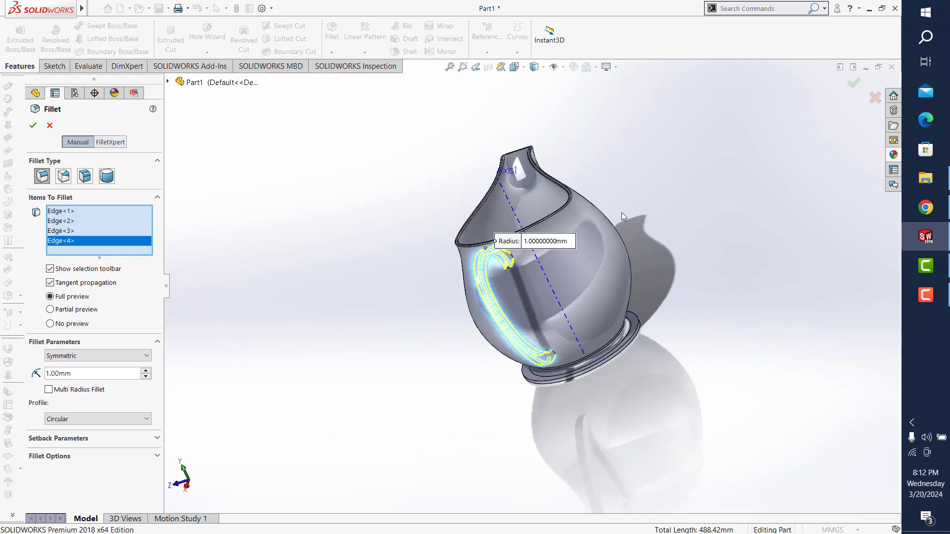
left_click(845, 82)
middle_click_drag(720, 173, 645, 221)
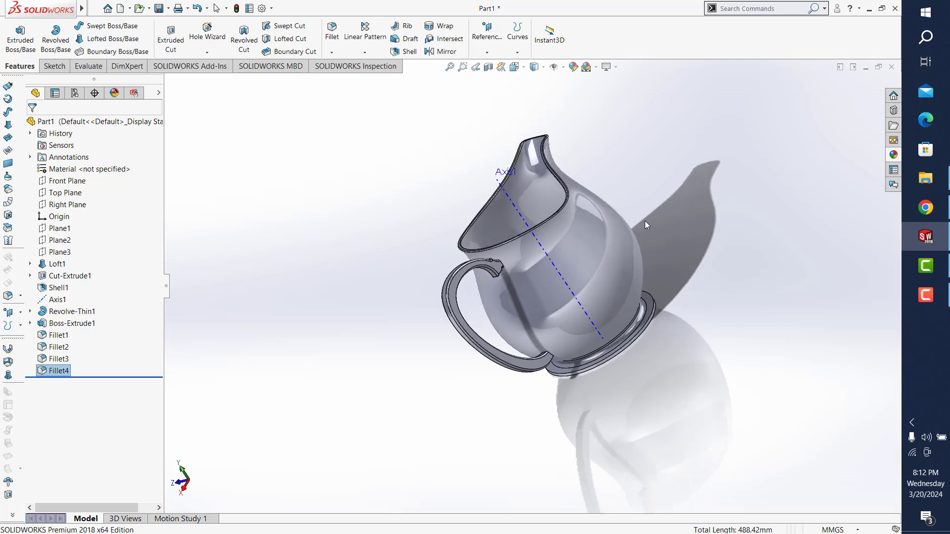
- Blend the handle into the body with Fillet5 on a Loft1 edge and the handle face
key("Return")
scroll(530, 290, "down", 4)
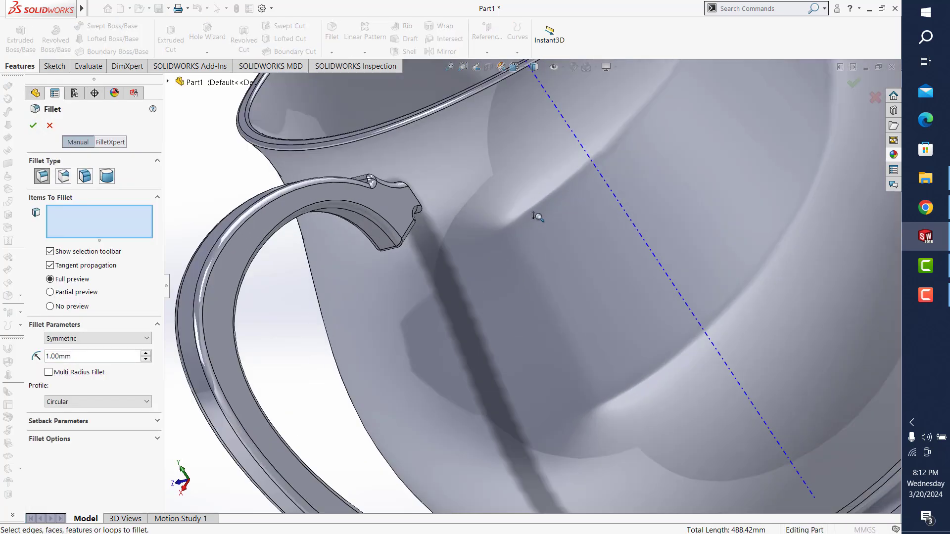
scroll(530, 290, "down", 3)
left_click(390, 179)
scroll(452, 198, "up", 5)
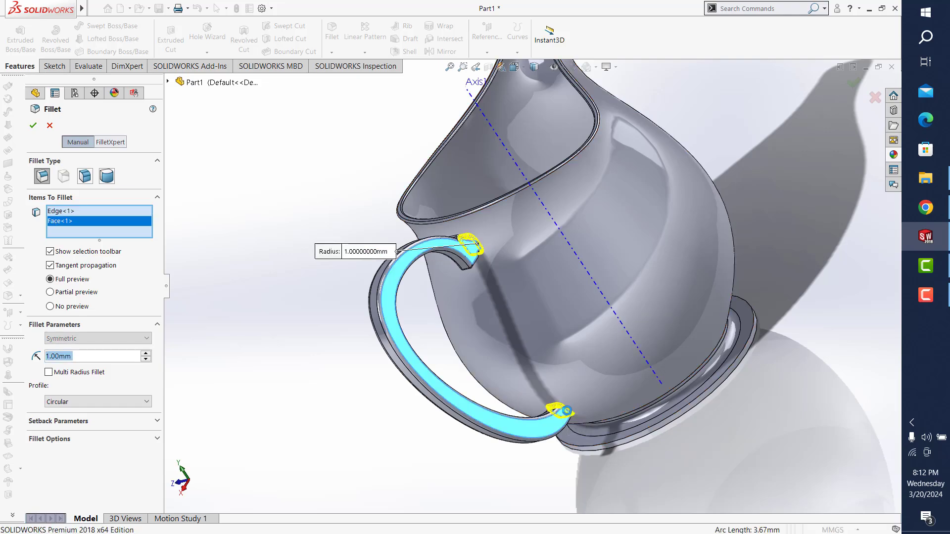
left_click(553, 418)
left_click(850, 84)
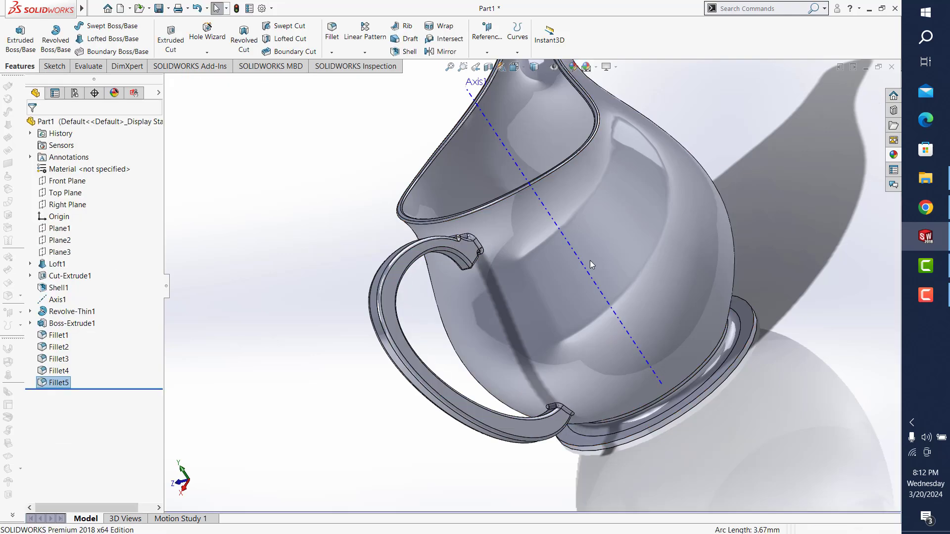
mouse_move(590, 260)
middle_mouse_down()
mouse_move(630, 176)
mouse_move(633, 253)
mouse_move(657, 253)
middle_mouse_up()
- Save the finished pitcher part as Part1
scroll(583, 245, "up", 3)
scroll(661, 254, "up", 1)
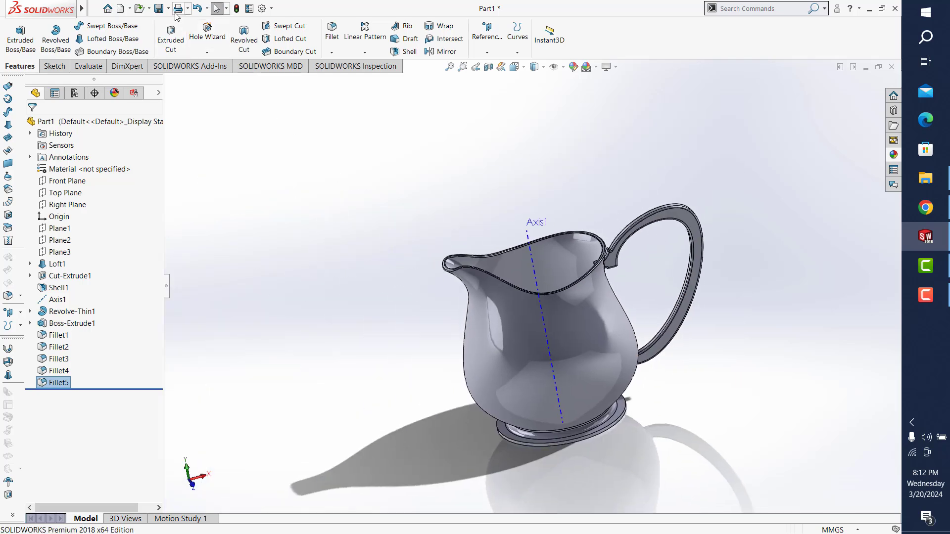
left_click(159, 8)
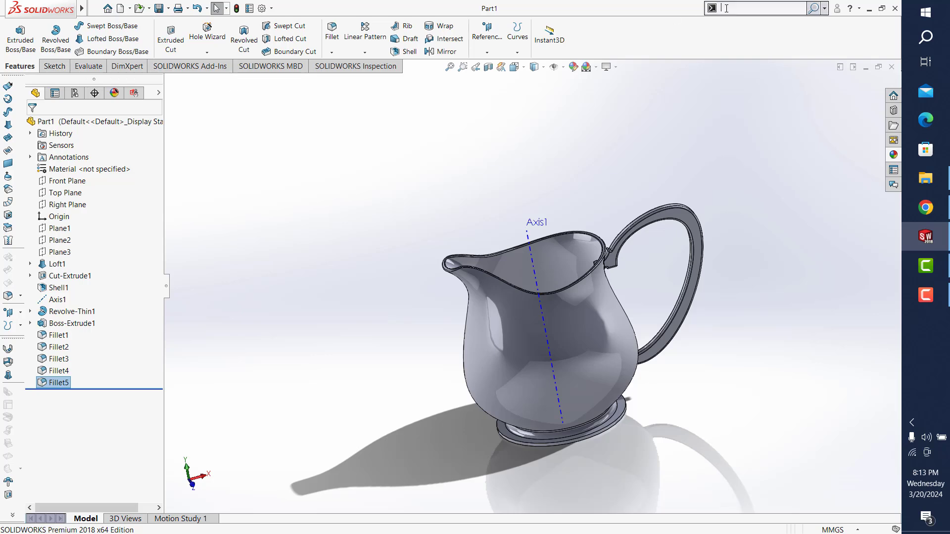
- Split the pitcher at its top face into three bodies with Body 2 marked, creating Split1
type("spl")
left_click(731, 32)
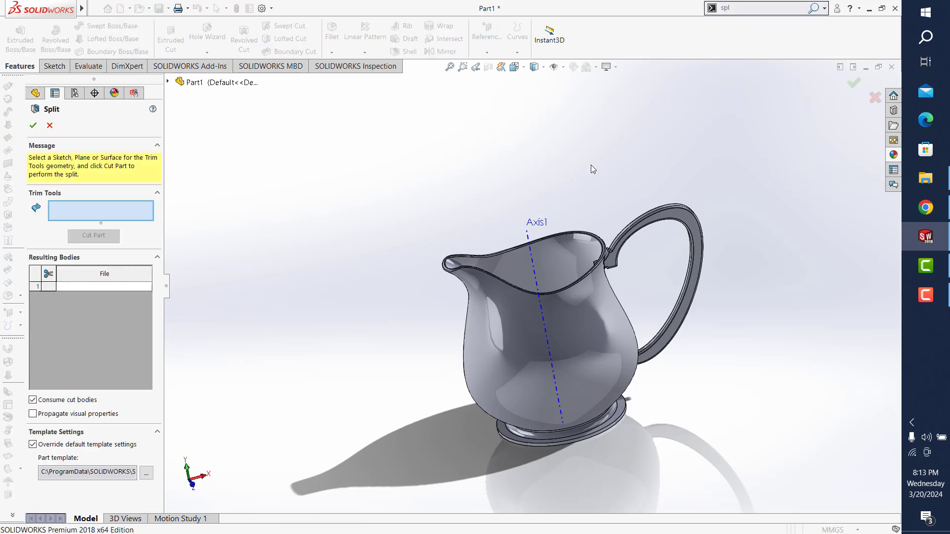
left_click(596, 254)
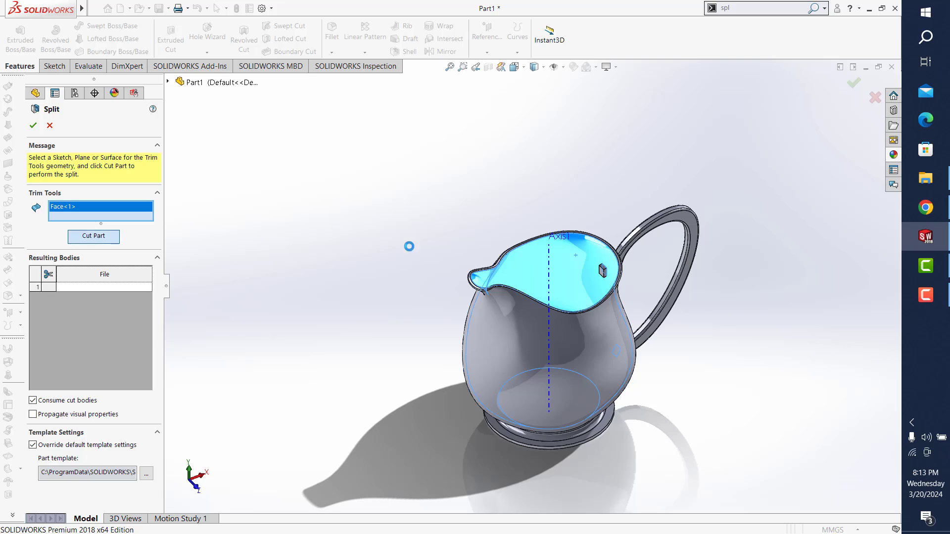
middle_click_drag(492, 180, 606, 275)
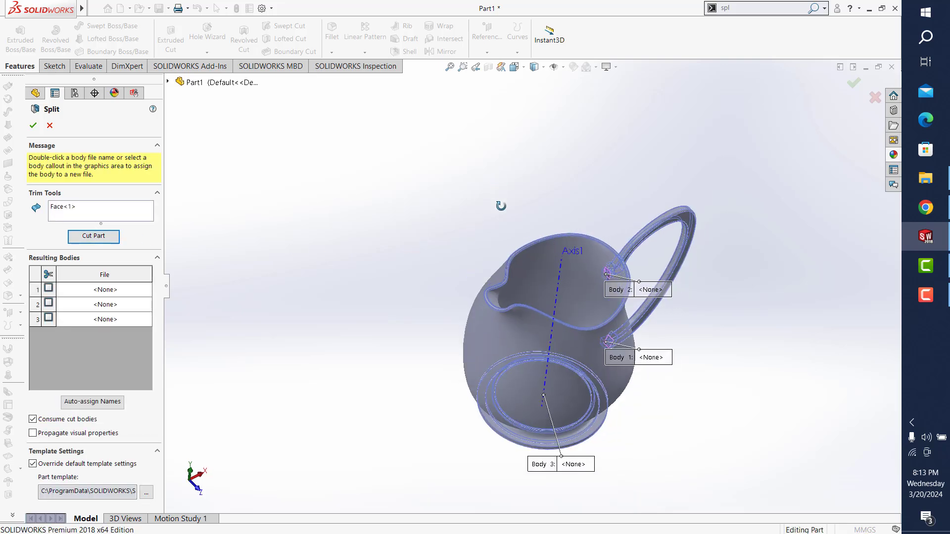
left_click(605, 275)
scroll(774, 365, "down", 5)
middle_click_drag(780, 317, 665, 409)
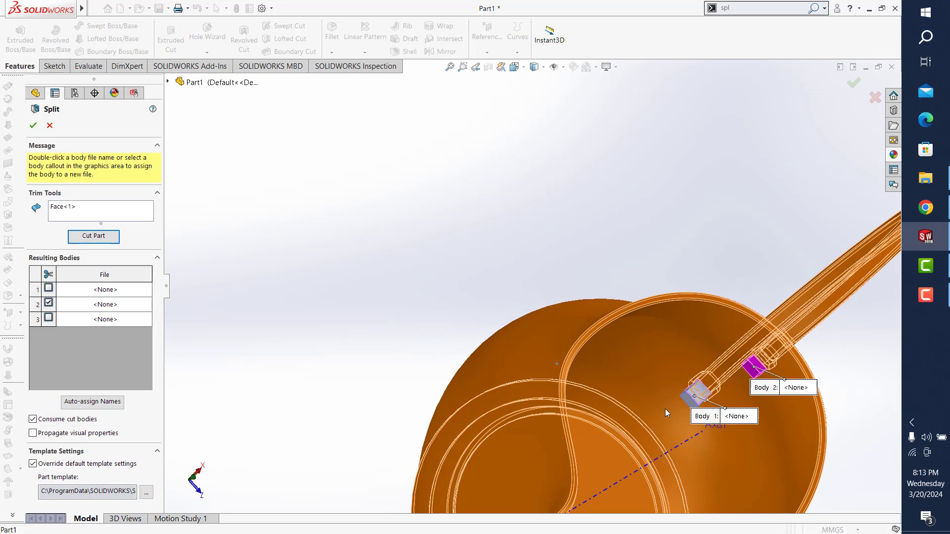
left_click(853, 83)
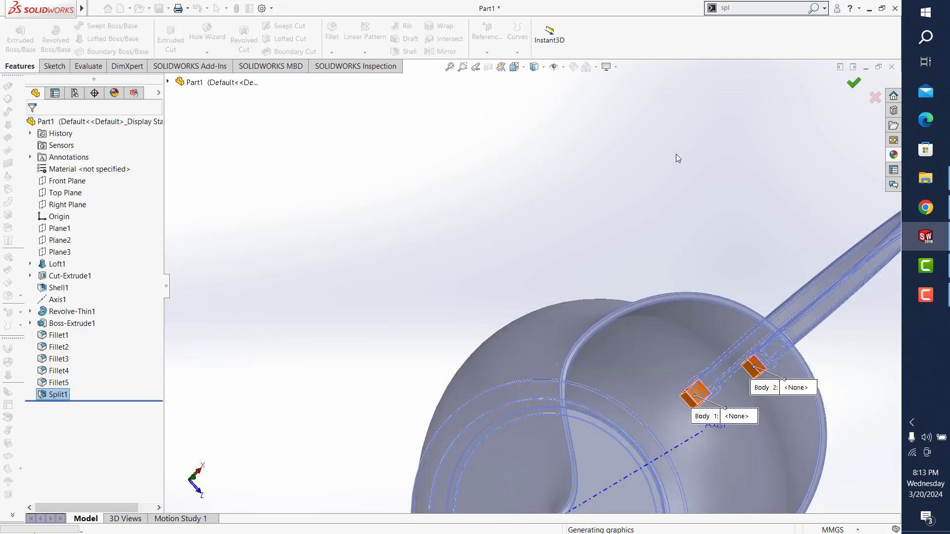
scroll(647, 206, "up", 5)
mouse_move(647, 206)
middle_mouse_down()
mouse_move(594, 240)
mouse_move(644, 250)
mouse_move(553, 192)
middle_mouse_up()
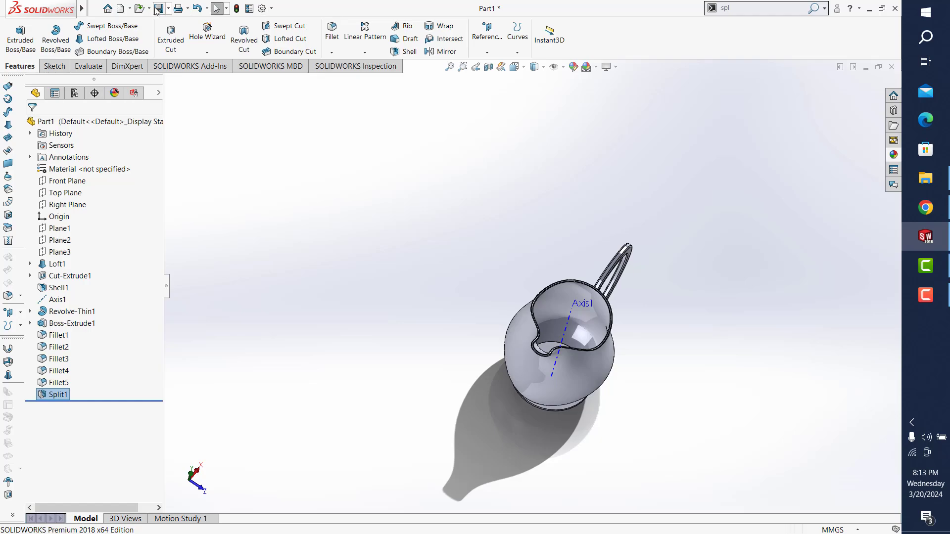
- Save Part1 with Split1 and view the three-body pitcher from the side
left_click(159, 8)
scroll(653, 370, "down", 2)
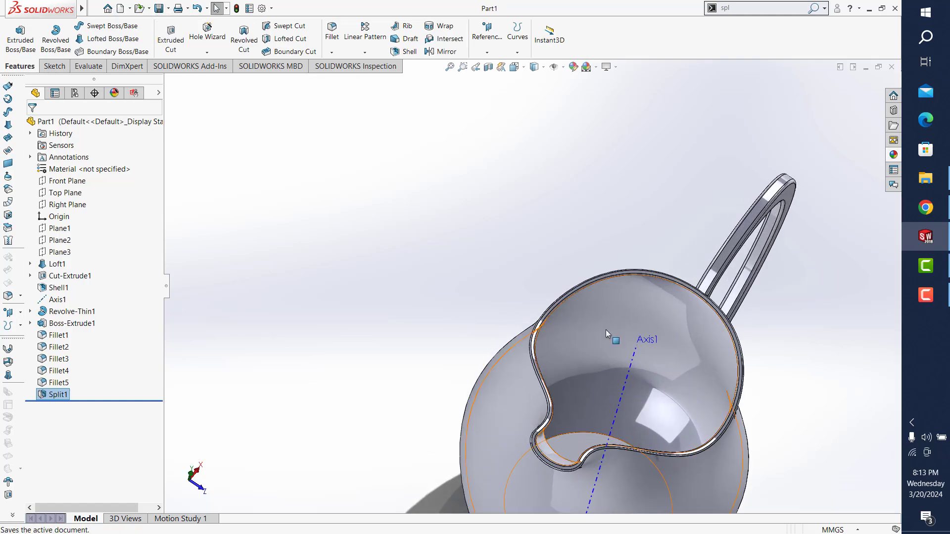
mouse_move(606, 329)
middle_mouse_down()
mouse_move(670, 223)
mouse_move(615, 325)
mouse_move(509, 441)
middle_mouse_up()
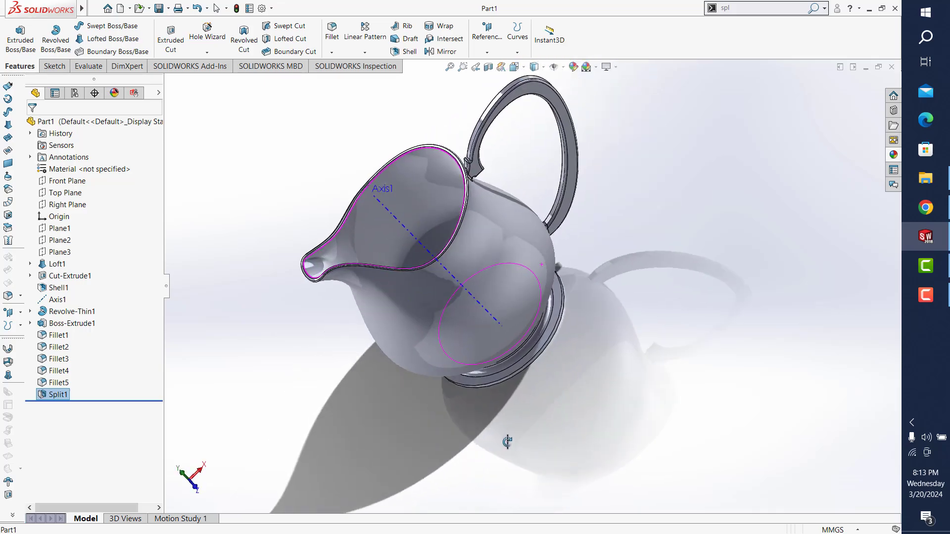